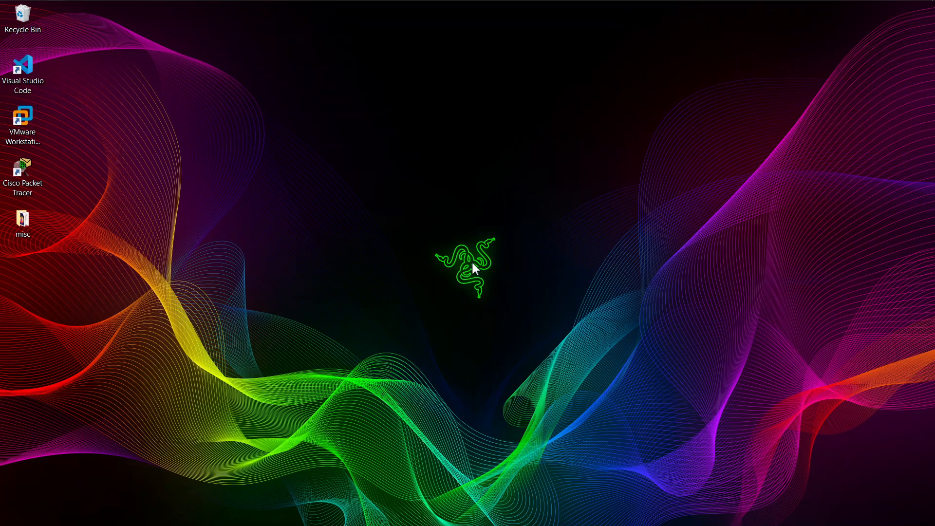
Open Task View with Win+Tab to see all open windows
{"action": "key", "text": "super+Tab"}
Read the exam PDF's instructions on the initials-and-index-number folder, then minimize Firefox
{"action": "left_click", "coordinate": [339, 156]}
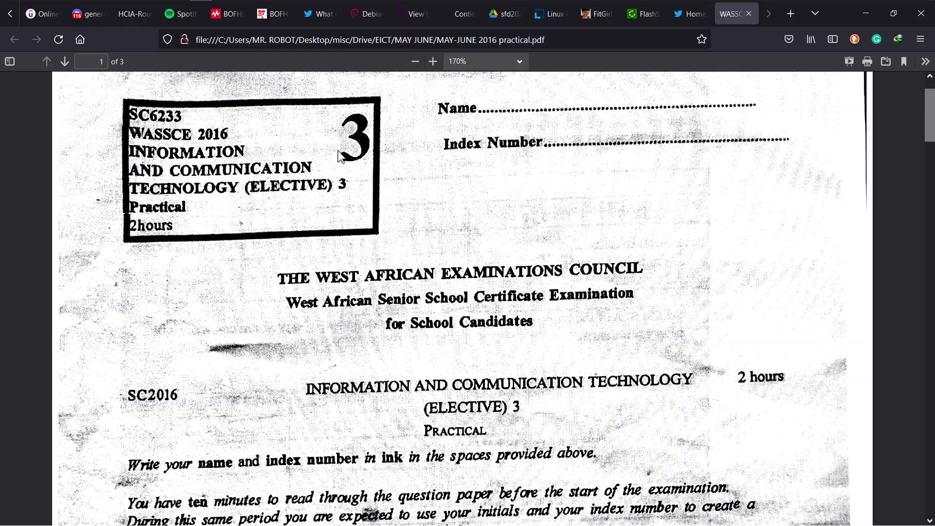
{"action": "scroll", "coordinate": [339, 156], "scroll_direction": "down", "scroll_amount": 5}
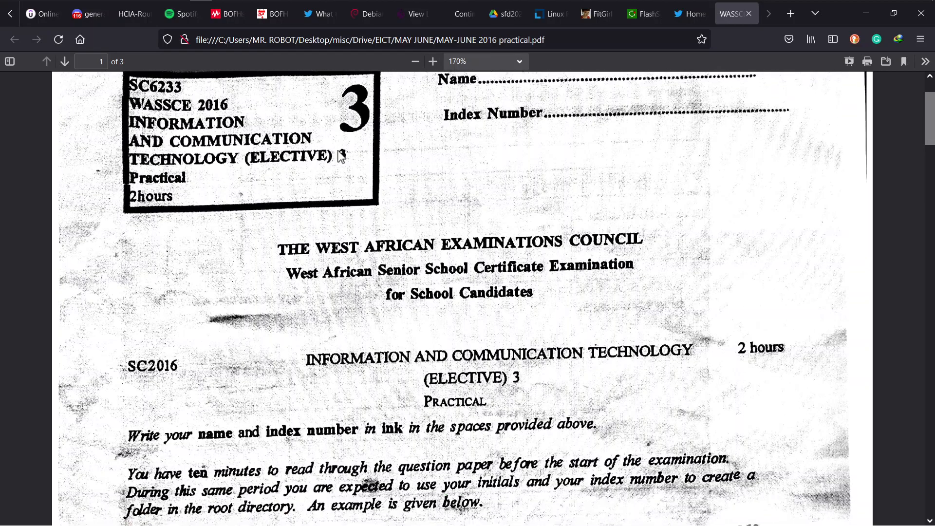
{"action": "scroll", "coordinate": [339, 156], "scroll_direction": "down", "scroll_amount": 1}
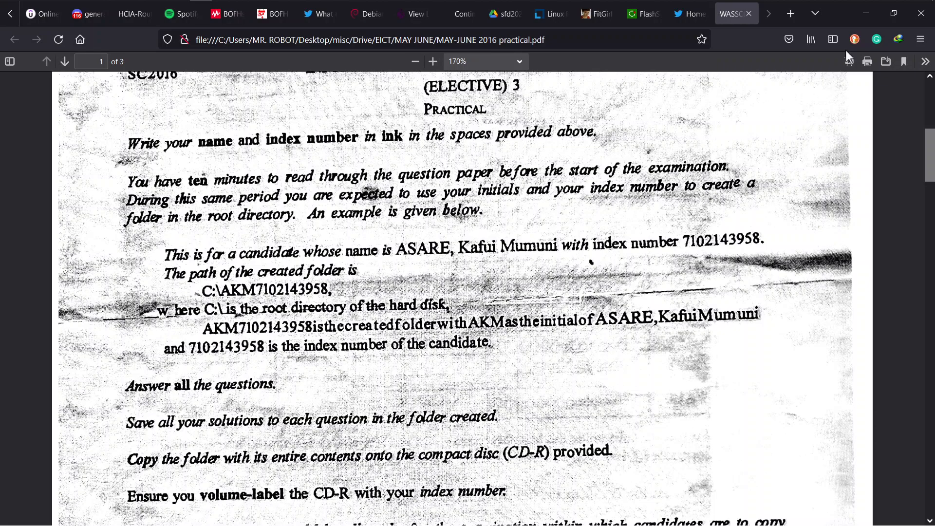
{"action": "left_click", "coordinate": [865, 13]}
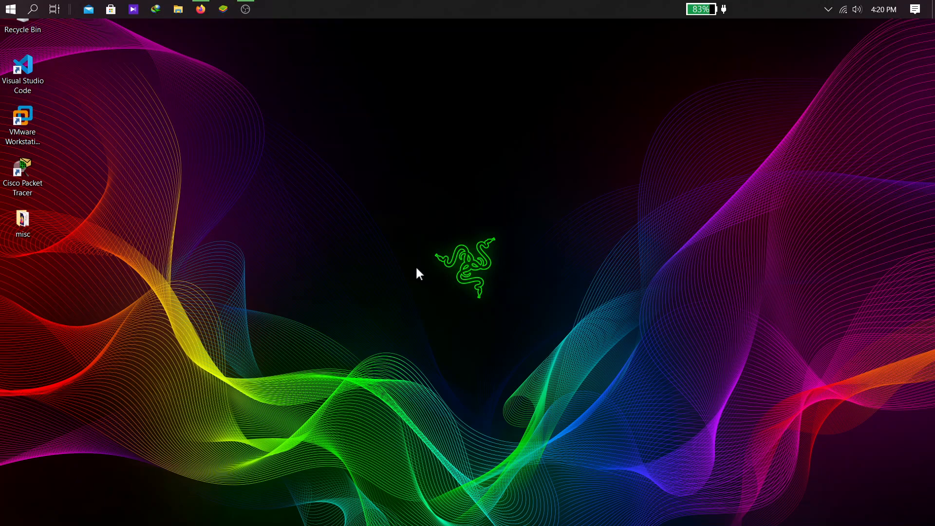
Open File Explorer at the root of Local Disk (C:)
{"action": "key", "text": "super+e"}
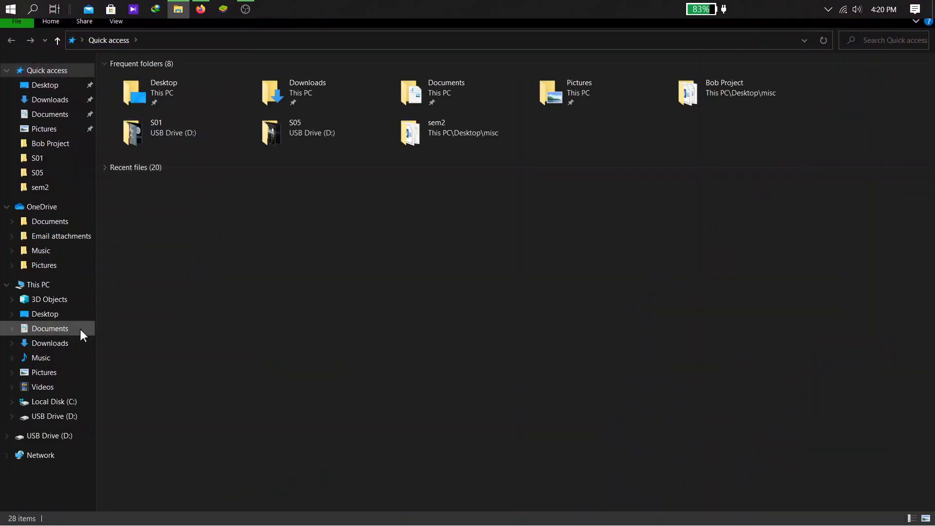
{"action": "left_click", "coordinate": [30, 287]}
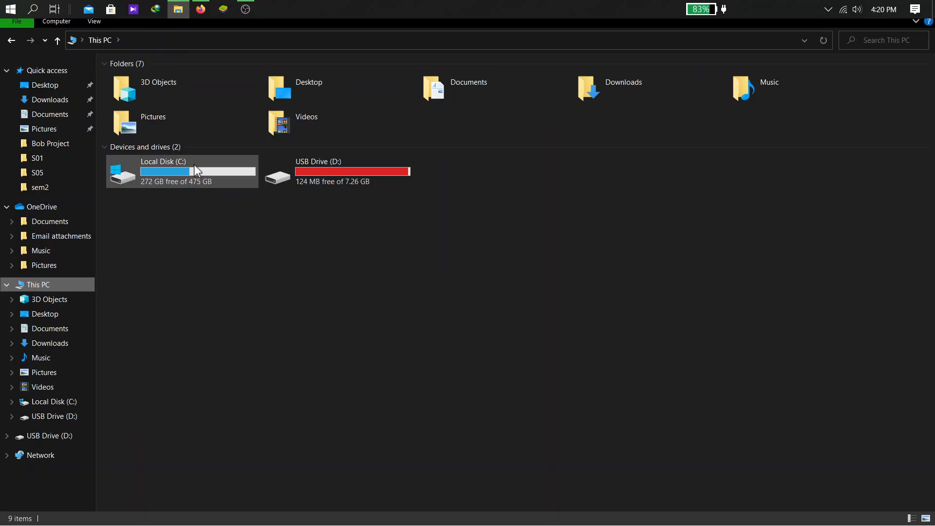
{"action": "left_click", "coordinate": [190, 173]}
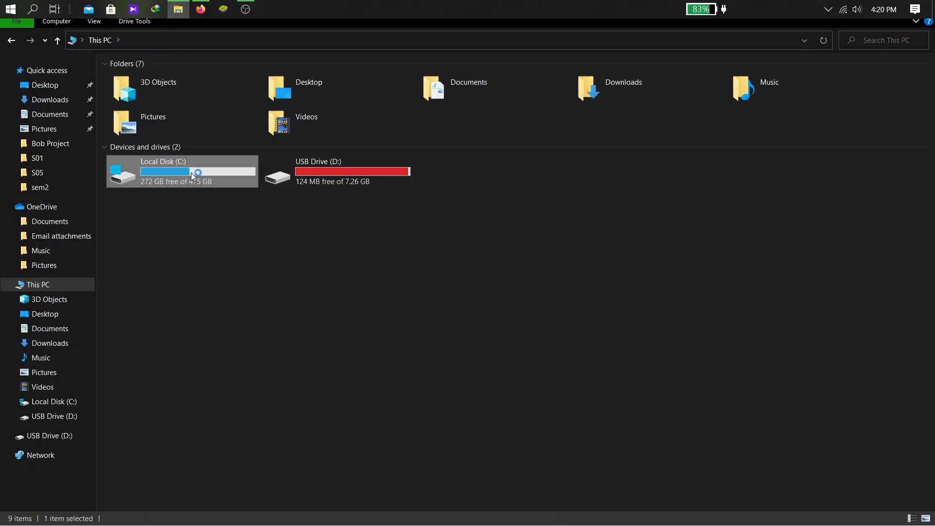
{"action": "double_click", "coordinate": [191, 172]}
{"action": "right_click", "coordinate": [244, 375]}
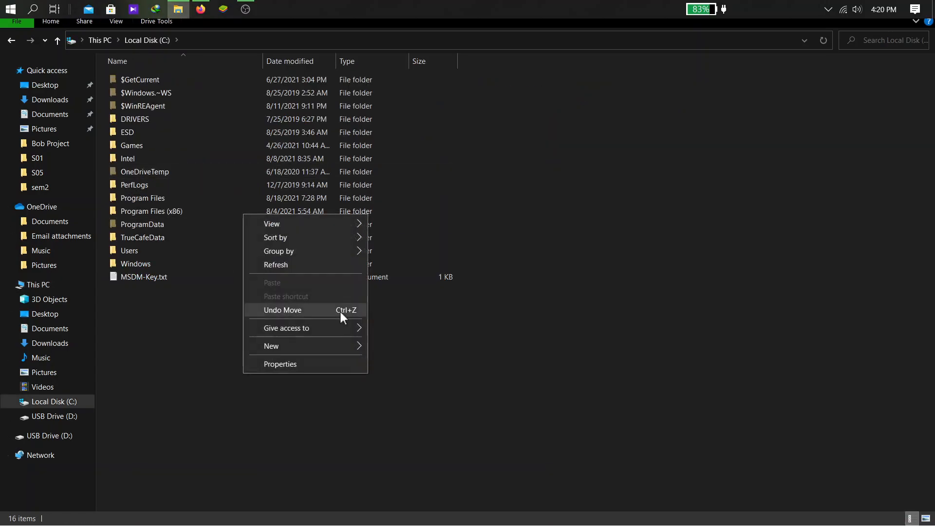
{"action": "mouse_move", "coordinate": [359, 346]}
{"action": "left_click", "coordinate": [406, 348]}
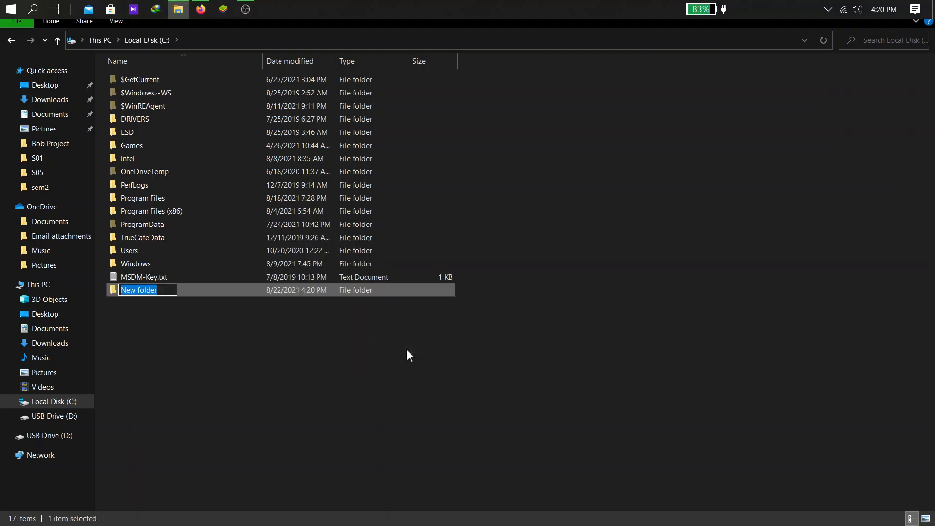
{"action": "type", "text": "KA"}
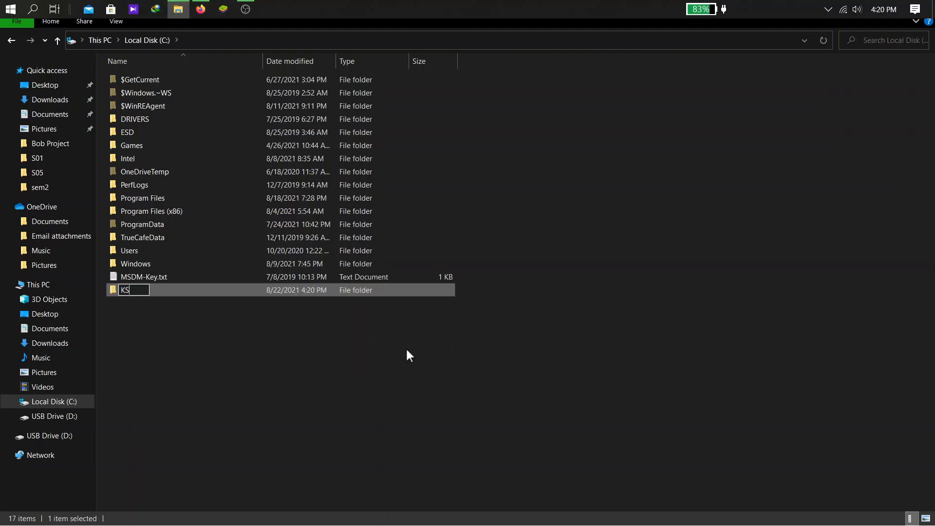
{"action": "type", "text": "0011101"}
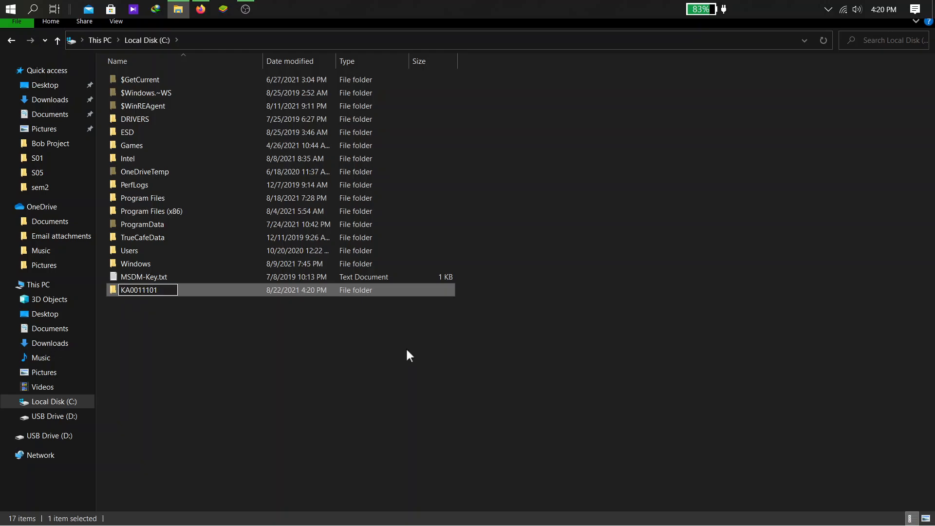
{"action": "type", "text": "1"}
{"action": "key", "text": "Return"}
{"action": "double_click", "coordinate": [378, 290]}
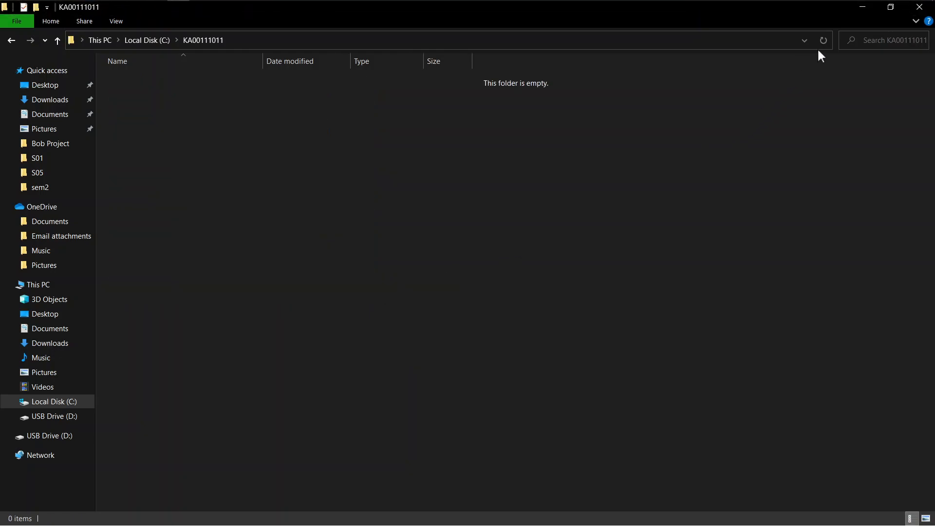
{"action": "left_click", "coordinate": [861, 8]}
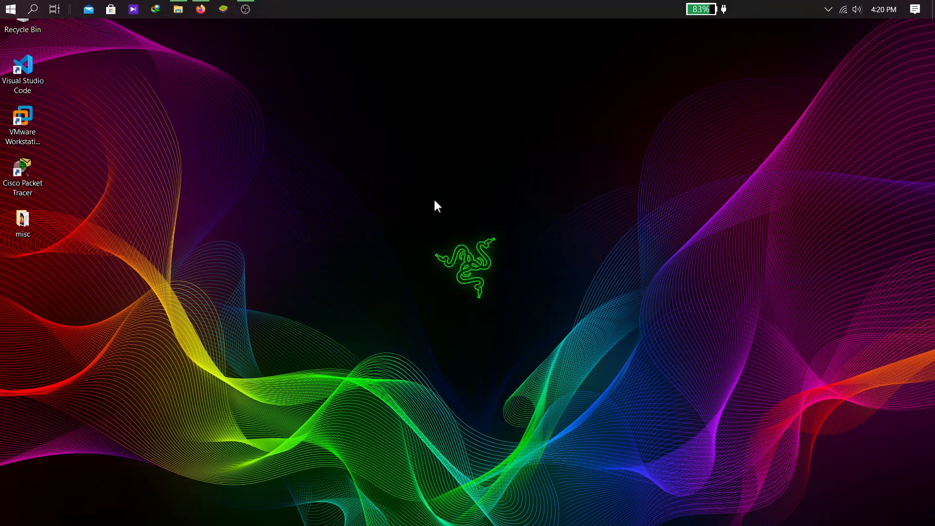
Switch back to the exam PDF in Firefox and move to page 3
{"action": "key", "text": "super+Tab"}
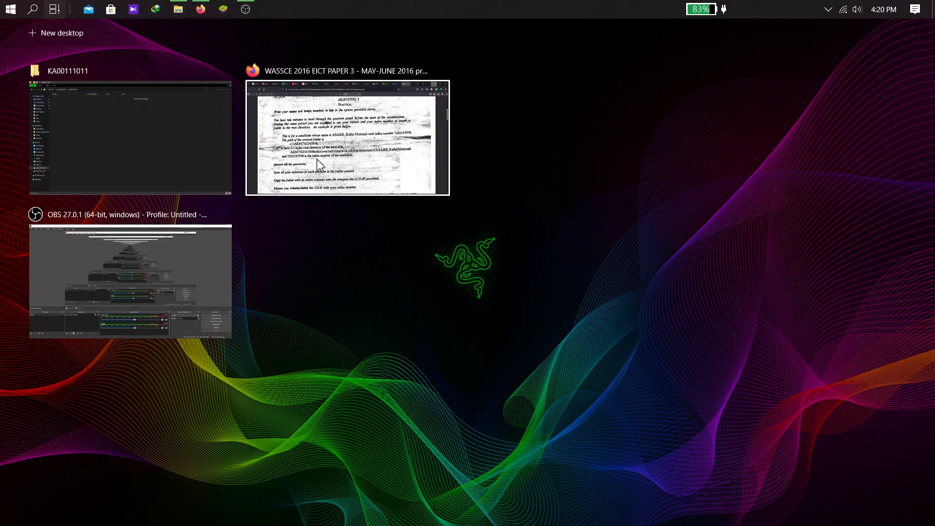
{"action": "left_click", "coordinate": [336, 166]}
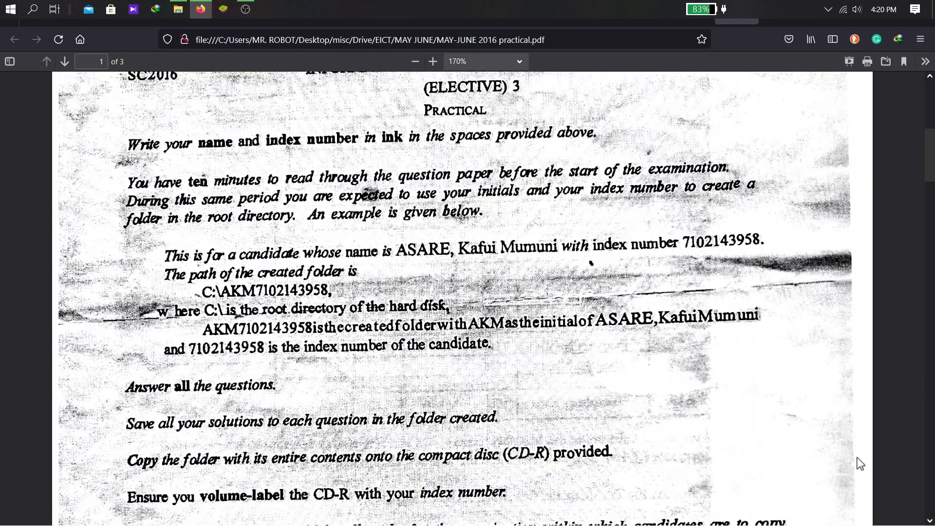
{"action": "left_click_drag", "start_coordinate": [915, 450], "coordinate": [916, 398]}
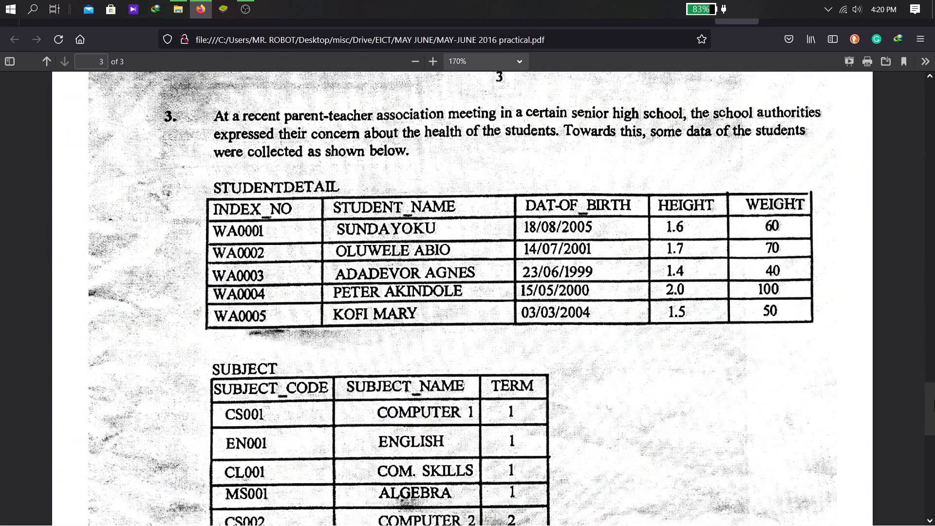
{"action": "left_click_drag", "start_coordinate": [928, 398], "coordinate": [930, 401]}
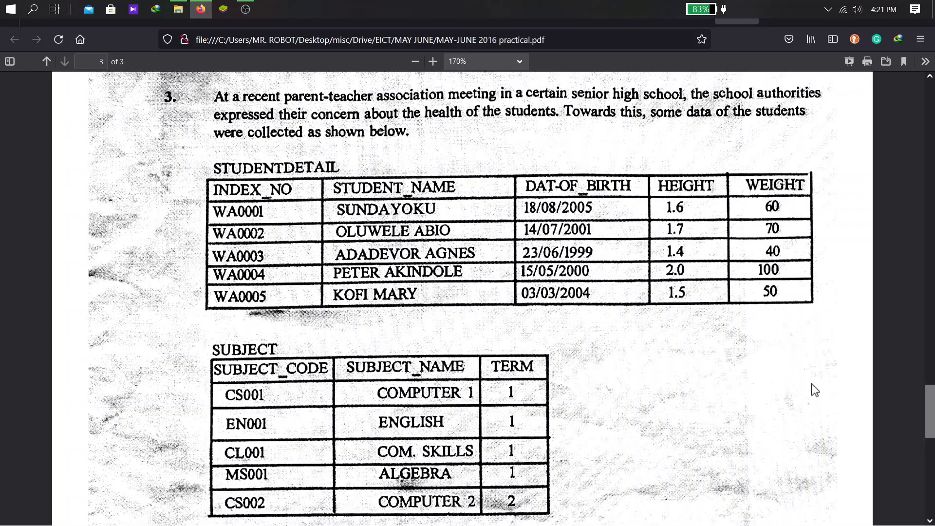
Read question 3's STUDENTDETAIL, SUBJECT and SUBJECTSELECTION tables and tasks (a)–(d)
{"action": "scroll", "coordinate": [815, 390], "scroll_direction": "down", "scroll_amount": 3}
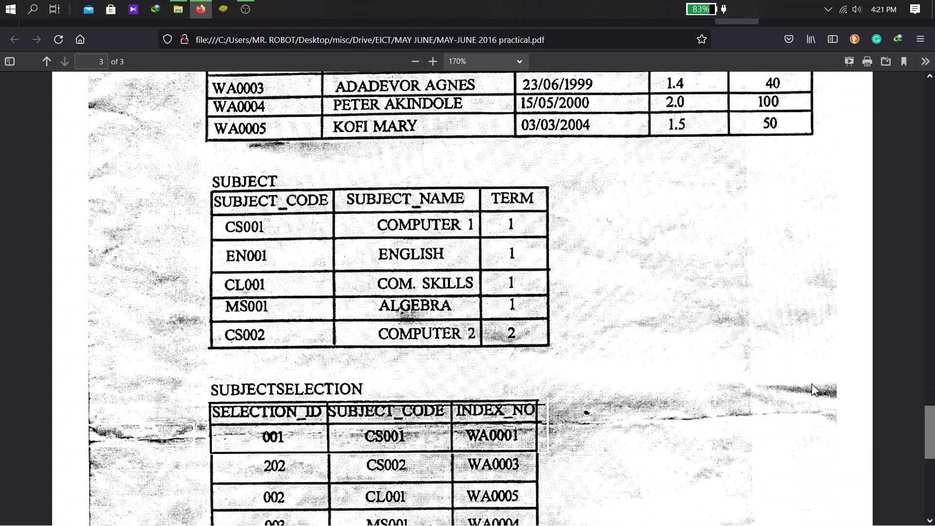
{"action": "scroll", "coordinate": [814, 389], "scroll_direction": "up", "scroll_amount": 3}
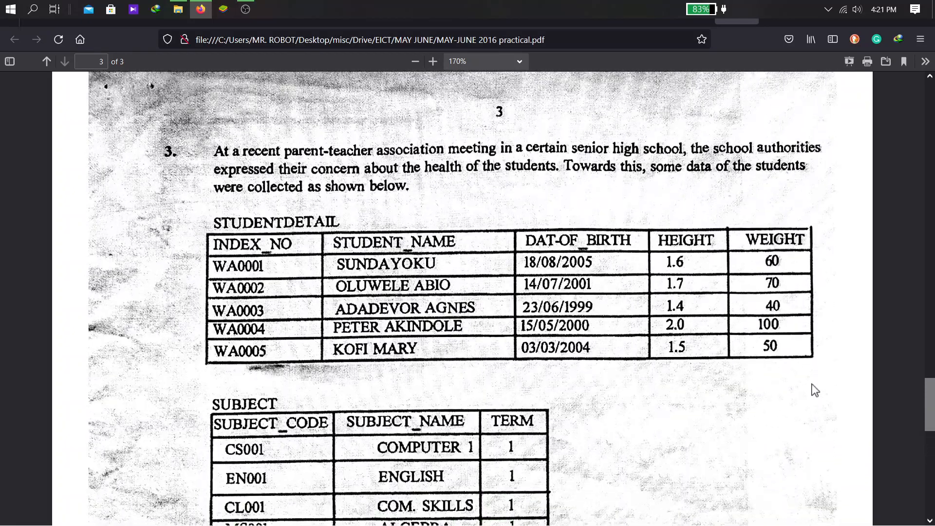
{"action": "scroll", "coordinate": [814, 390], "scroll_direction": "down", "scroll_amount": 1}
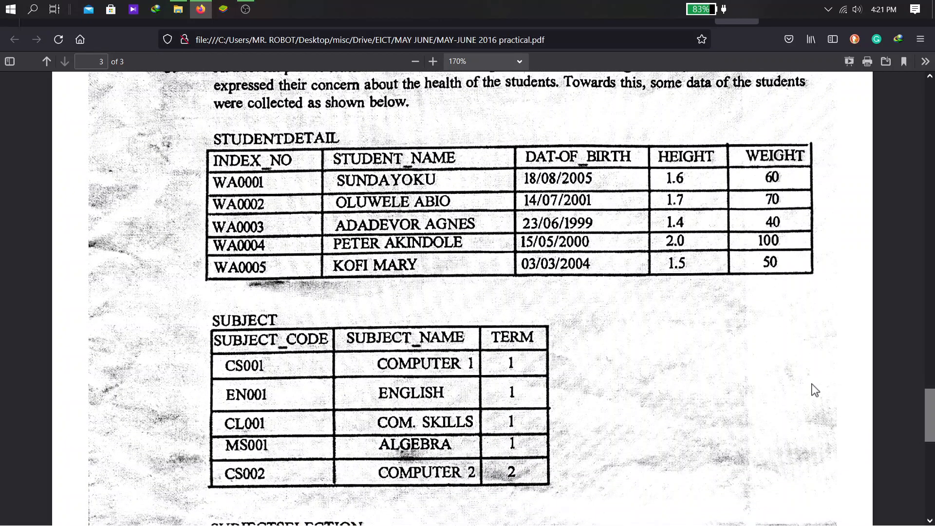
{"action": "scroll", "coordinate": [815, 390], "scroll_direction": "down", "scroll_amount": 2}
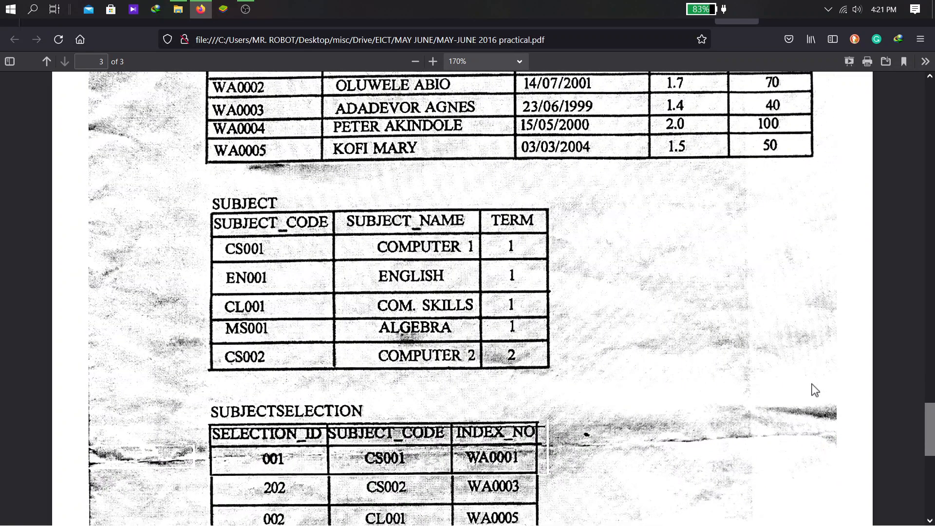
{"action": "scroll", "coordinate": [814, 390], "scroll_direction": "down", "scroll_amount": 2}
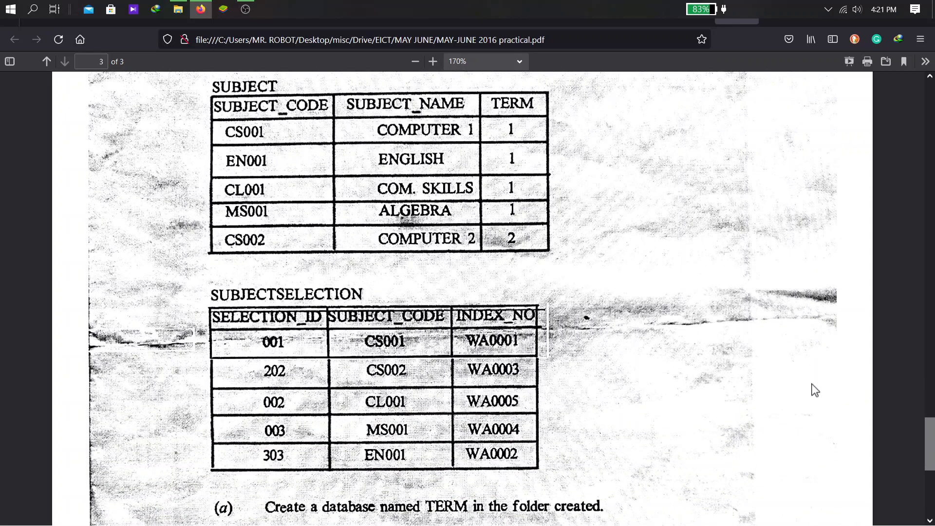
{"action": "scroll", "coordinate": [815, 390], "scroll_direction": "down", "scroll_amount": 3}
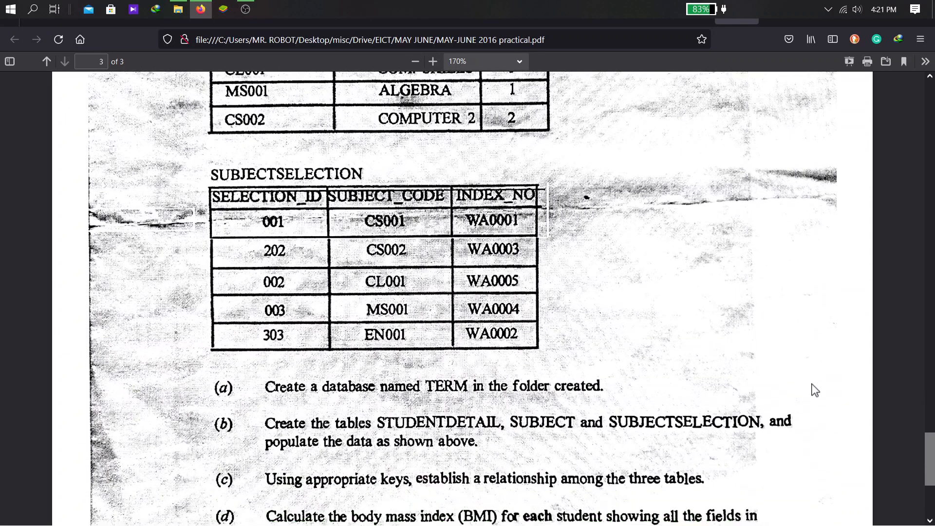
{"action": "scroll", "coordinate": [814, 390], "scroll_direction": "down", "scroll_amount": 1}
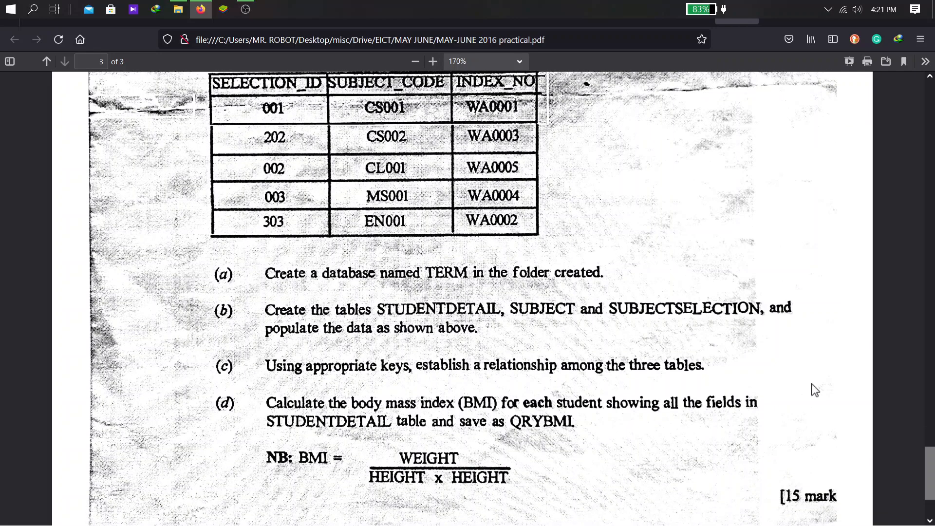
{"action": "scroll", "coordinate": [814, 390], "scroll_direction": "up", "scroll_amount": 4}
{"action": "scroll", "coordinate": [815, 390], "scroll_direction": "up", "scroll_amount": 9}
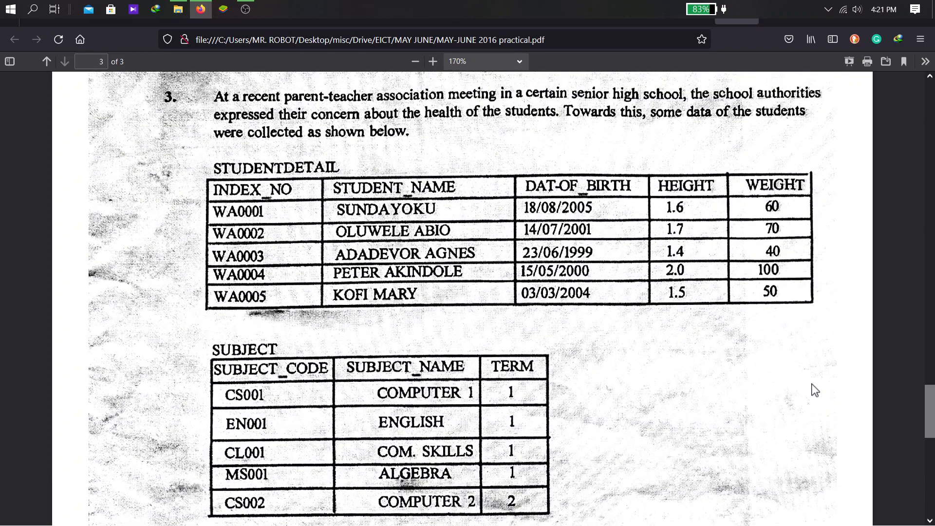
{"action": "key", "text": "super"}
Launch Access and create blank database TERM.accdb in the C:\KA00111011 folder
{"action": "type", "text": "ACC"}
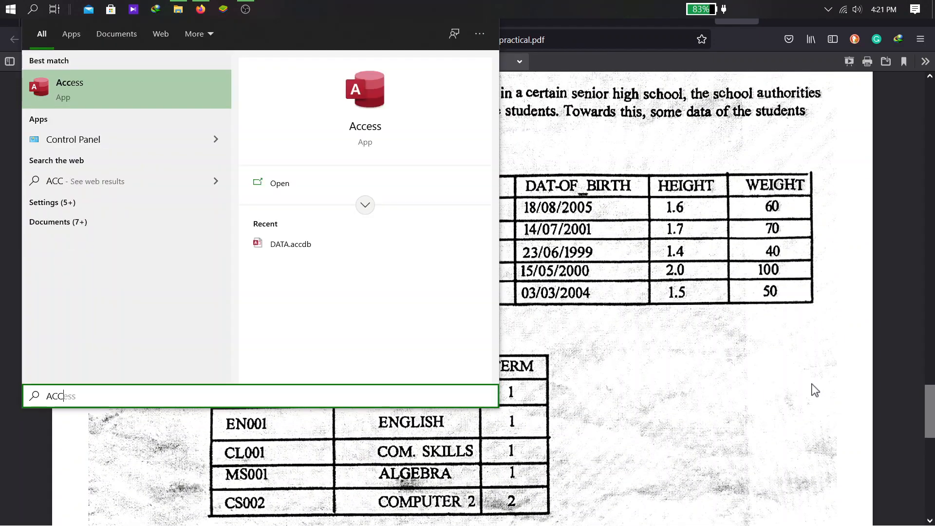
{"action": "key", "text": "Return"}
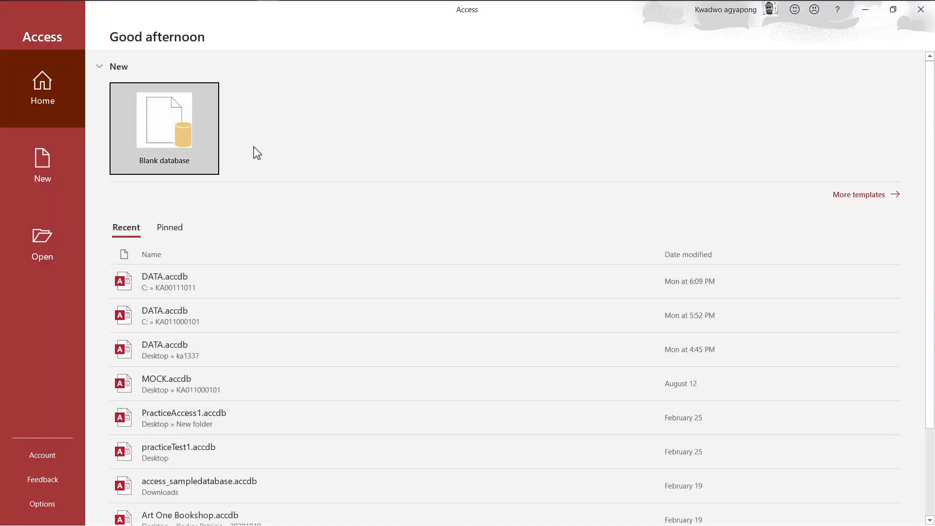
{"action": "left_click", "coordinate": [183, 127]}
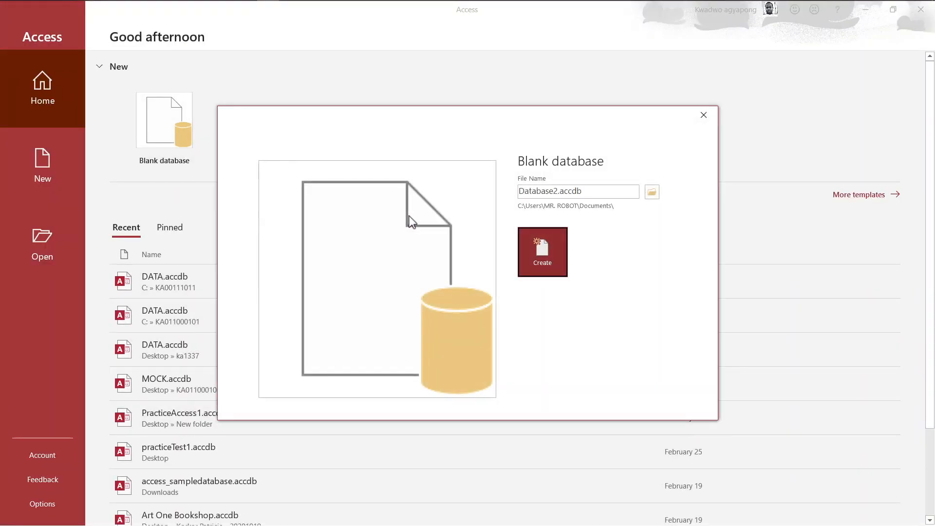
{"action": "left_click", "coordinate": [598, 191]}
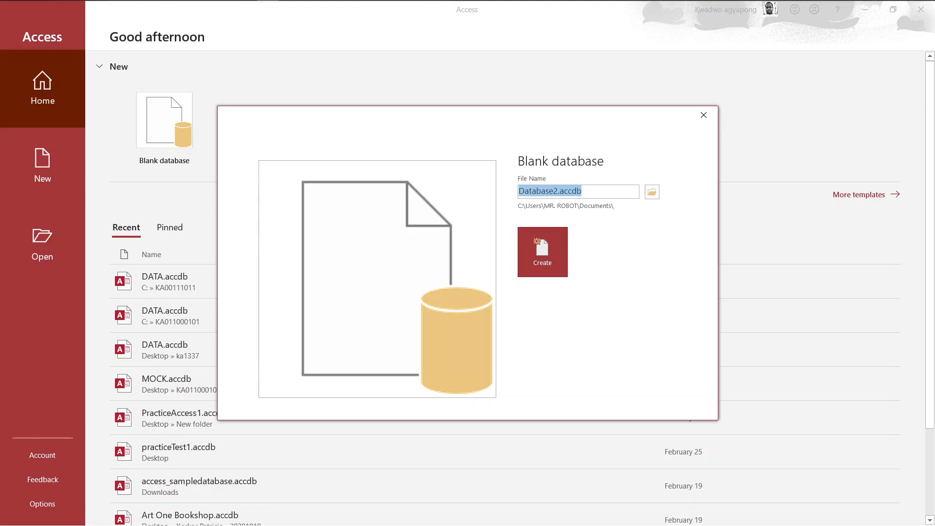
{"action": "type", "text": "TERM"}
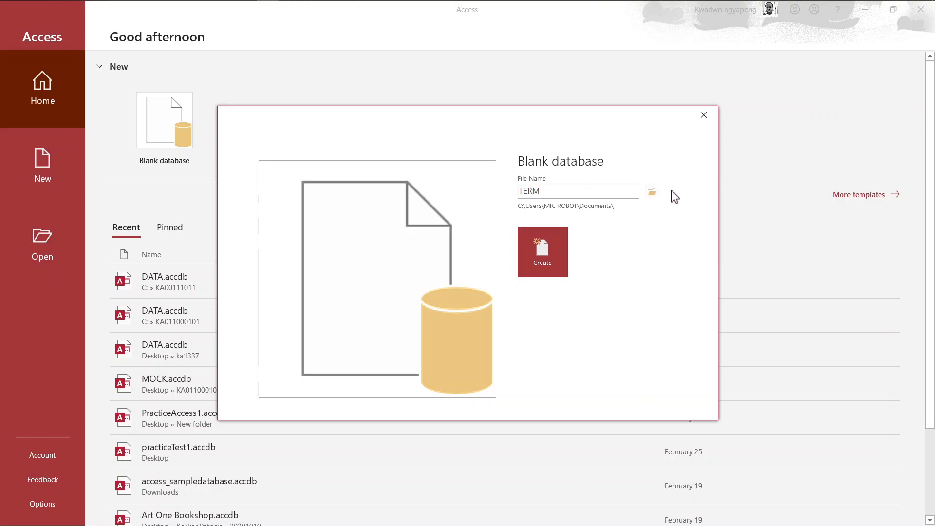
{"action": "left_click", "coordinate": [651, 191]}
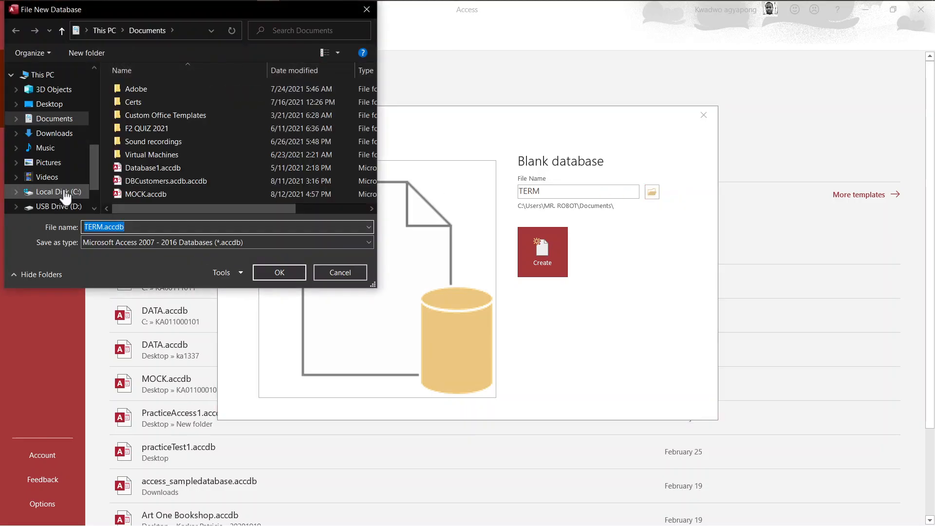
{"action": "left_click", "coordinate": [66, 193]}
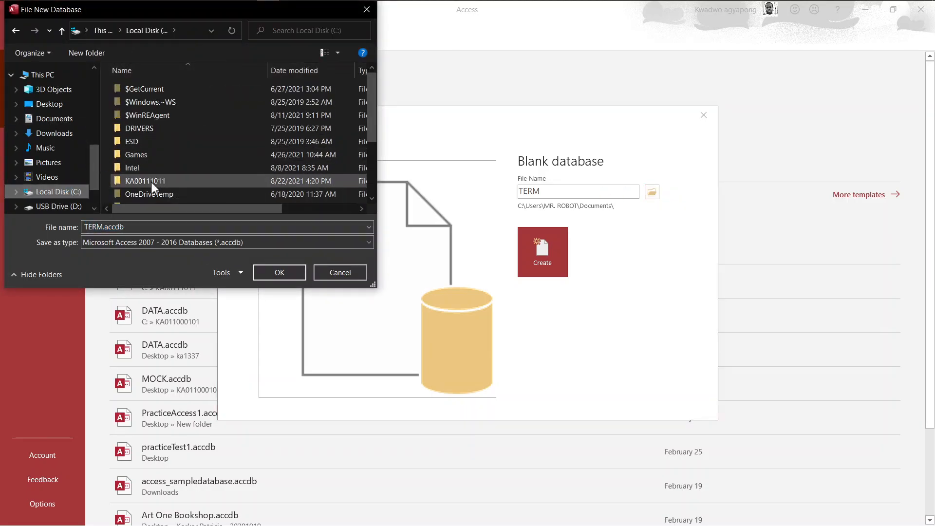
{"action": "double_click", "coordinate": [146, 181]}
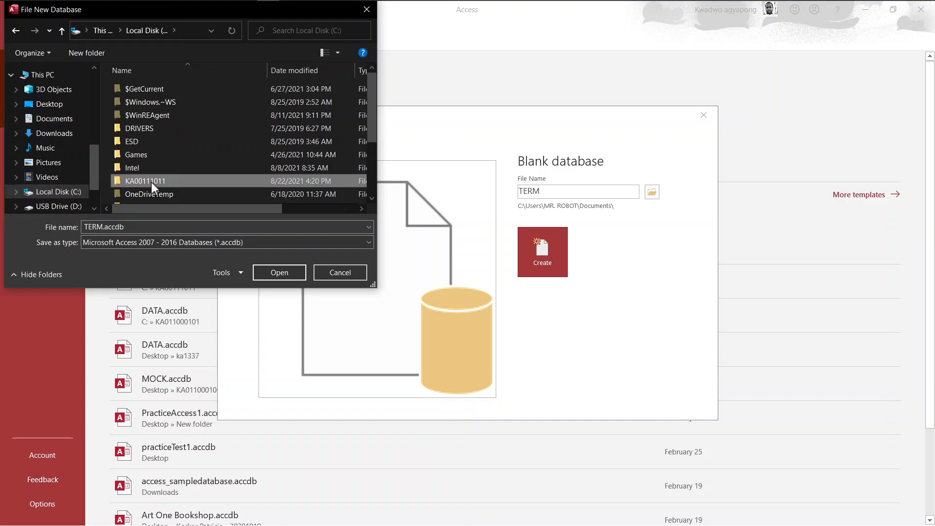
{"action": "left_click", "coordinate": [280, 273]}
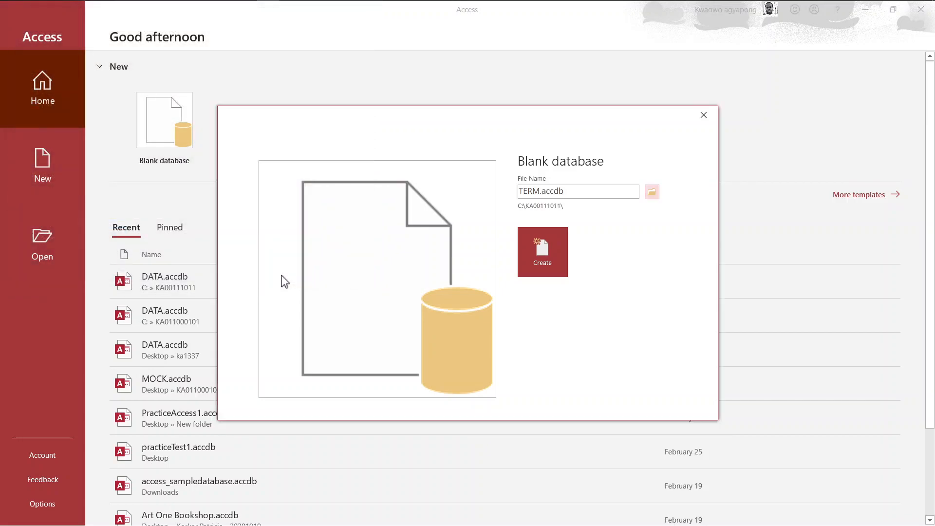
{"action": "left_click", "coordinate": [537, 265]}
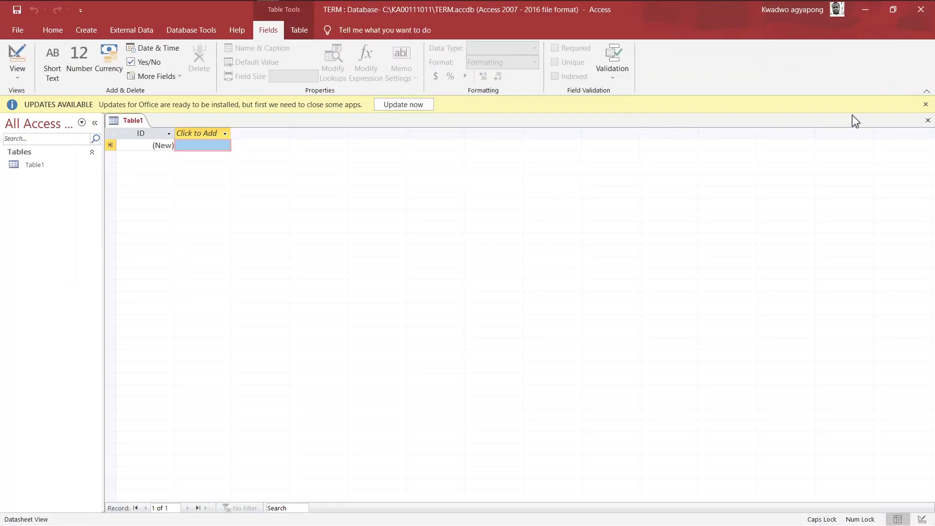
Dismiss the updates notice and snap Access left and the exam PDF right
{"action": "left_click", "coordinate": [925, 104]}
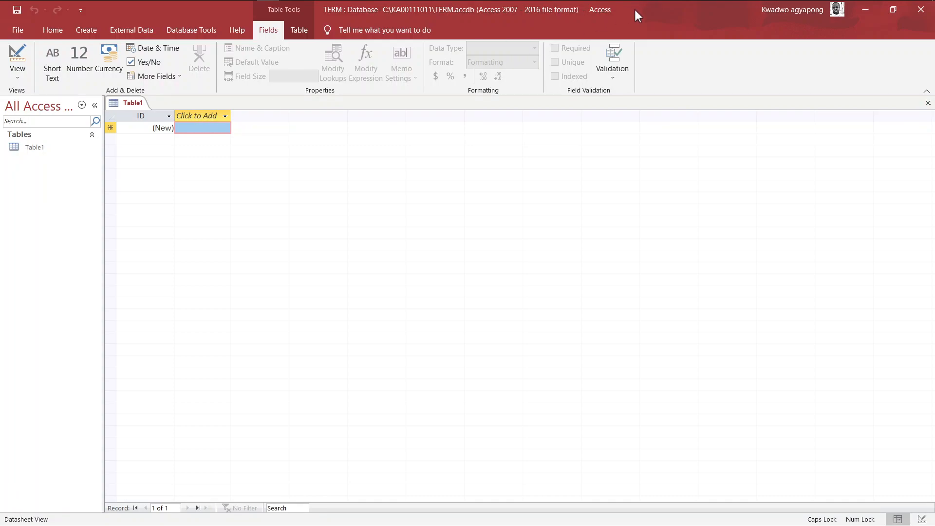
{"action": "key", "text": "super+Tab"}
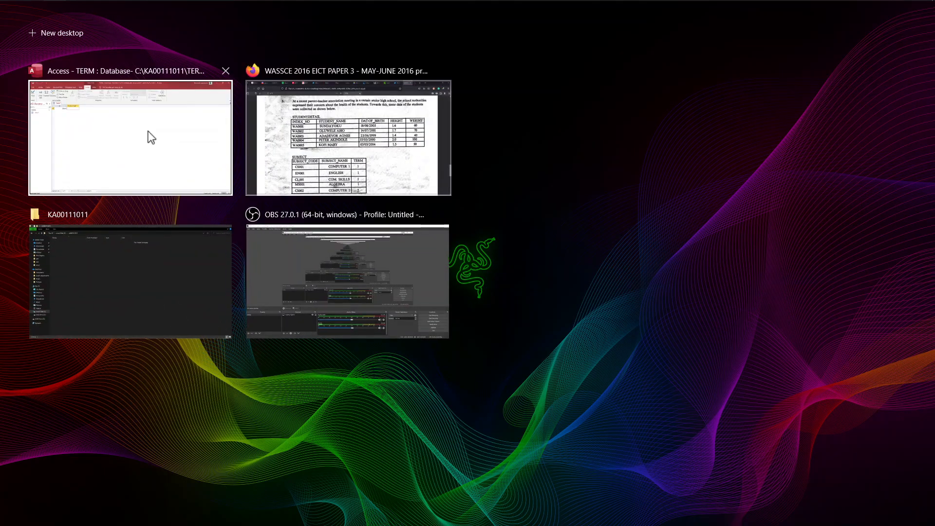
{"action": "right_click", "coordinate": [148, 131]}
{"action": "left_click", "coordinate": [168, 139]}
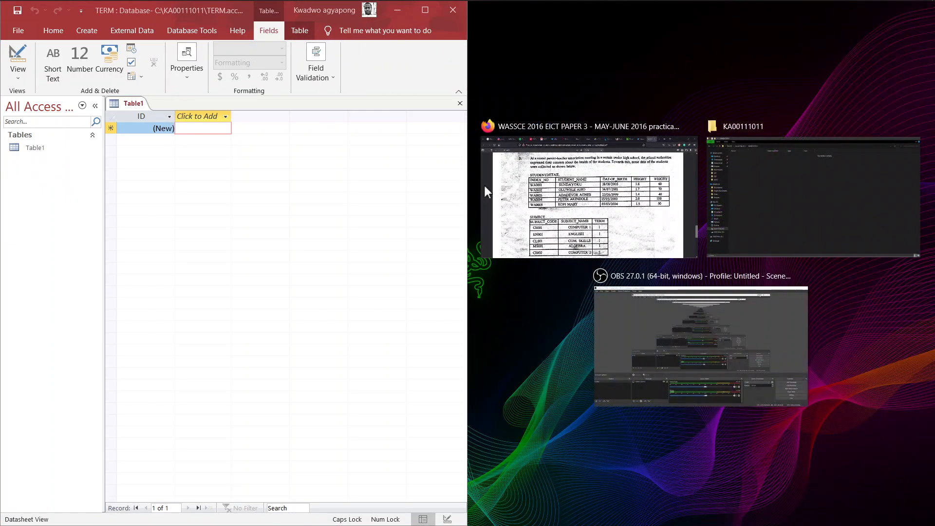
{"action": "left_click", "coordinate": [587, 214]}
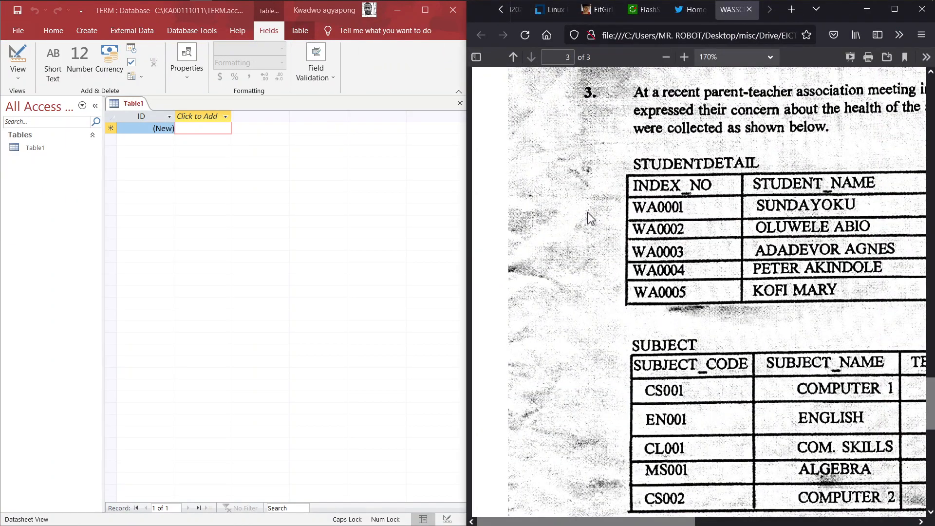
Scroll the PDF to the question 3 tables and bring up options for Table1's ID field
{"action": "scroll", "coordinate": [589, 217], "scroll_direction": "down", "scroll_amount": 4, "text": "ctrl"}
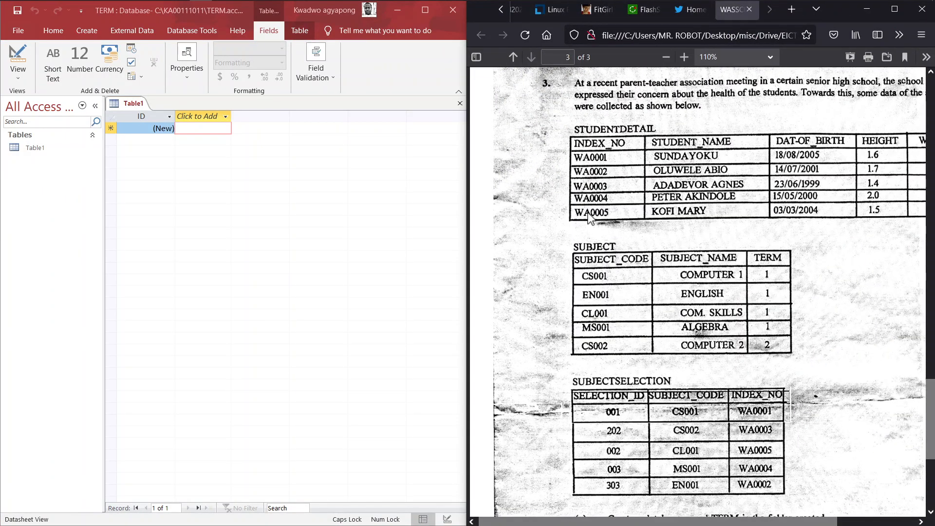
{"action": "scroll", "coordinate": [589, 218], "scroll_direction": "right", "scroll_amount": 3}
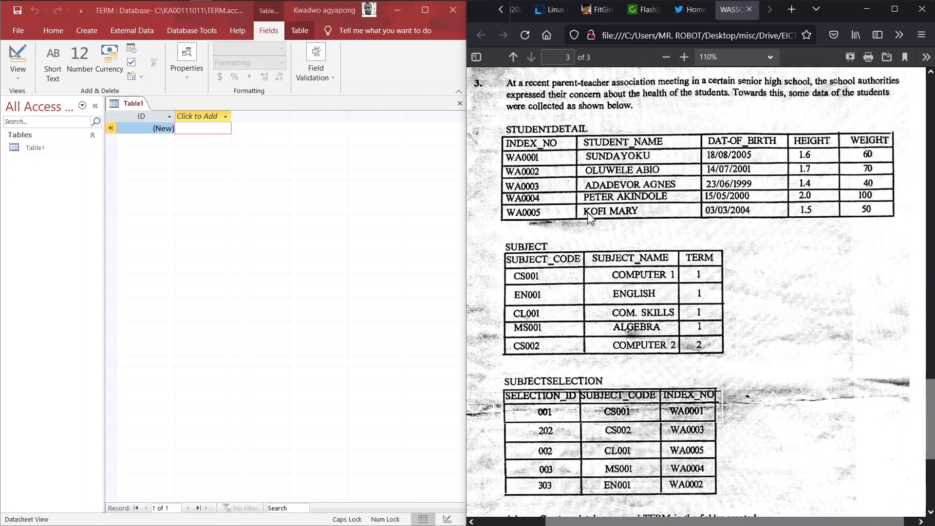
{"action": "scroll", "coordinate": [589, 218], "scroll_direction": "down", "scroll_amount": 3}
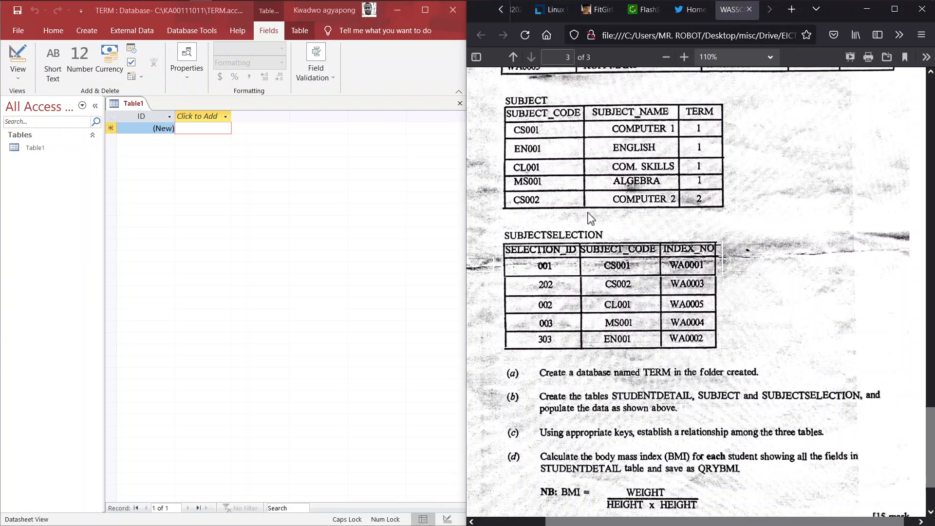
{"action": "scroll", "coordinate": [591, 217], "scroll_direction": "down", "scroll_amount": 2}
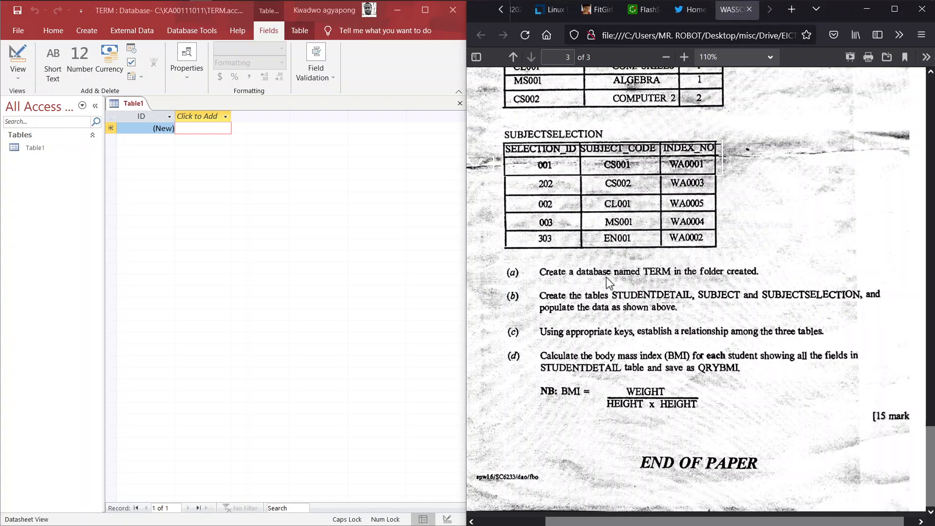
{"action": "scroll", "coordinate": [607, 282], "scroll_direction": "up", "scroll_amount": 5}
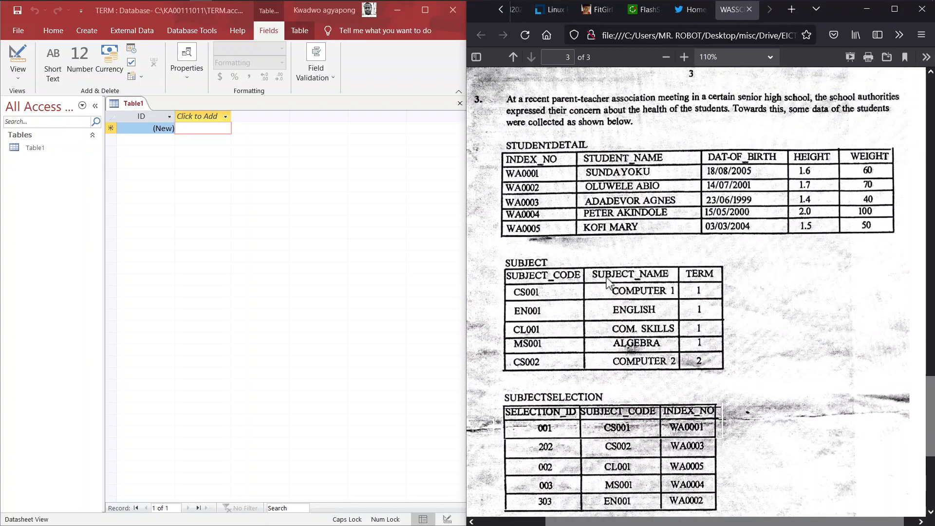
{"action": "scroll", "coordinate": [607, 282], "scroll_direction": "down", "scroll_amount": 1}
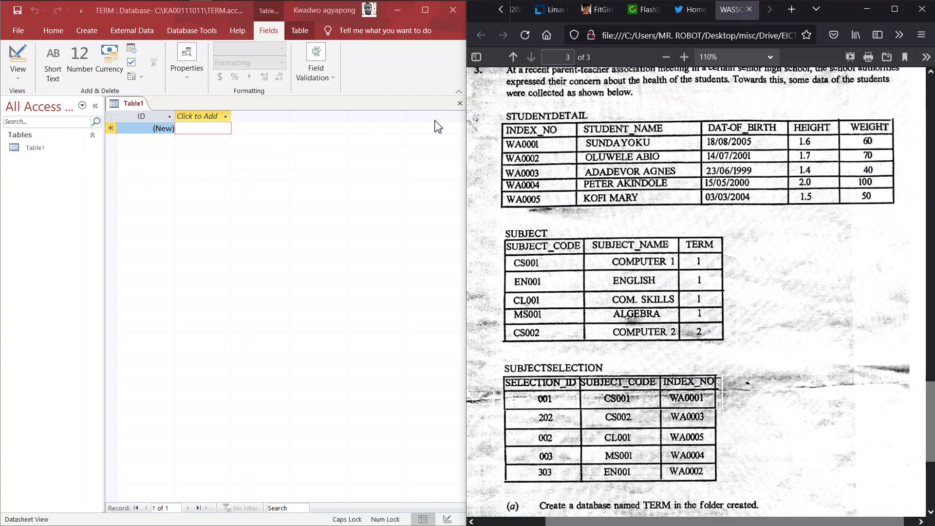
{"action": "left_click", "coordinate": [127, 117]}
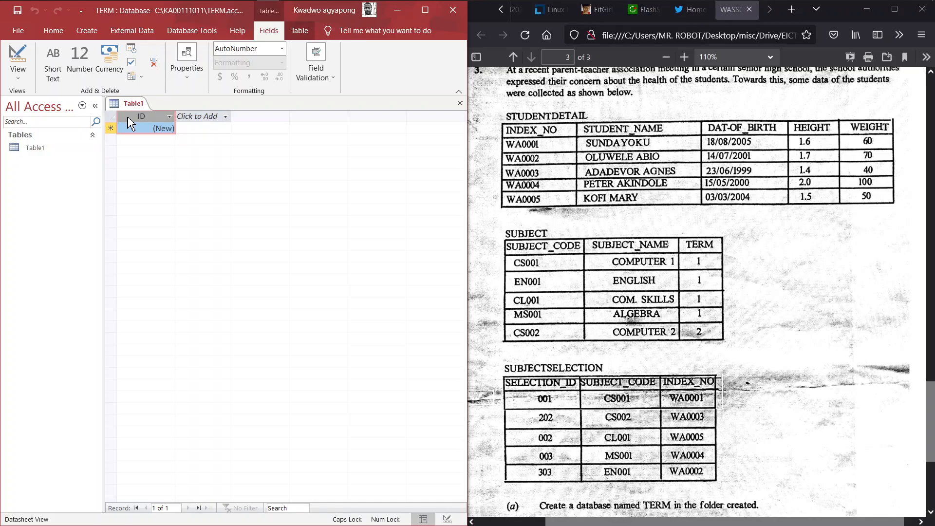
{"action": "right_click", "coordinate": [128, 117]}
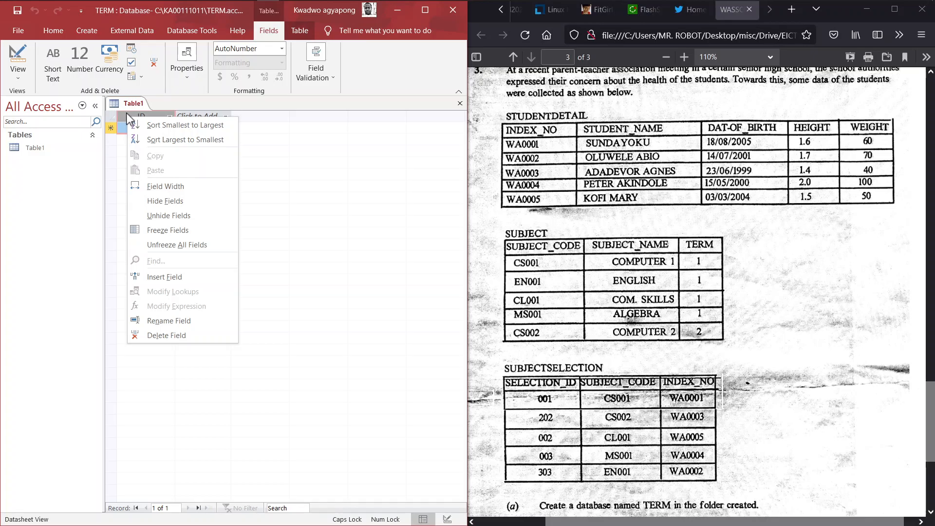
Close the field menu and rename the ID column header to INDEX_NO
{"action": "left_click", "coordinate": [127, 114]}
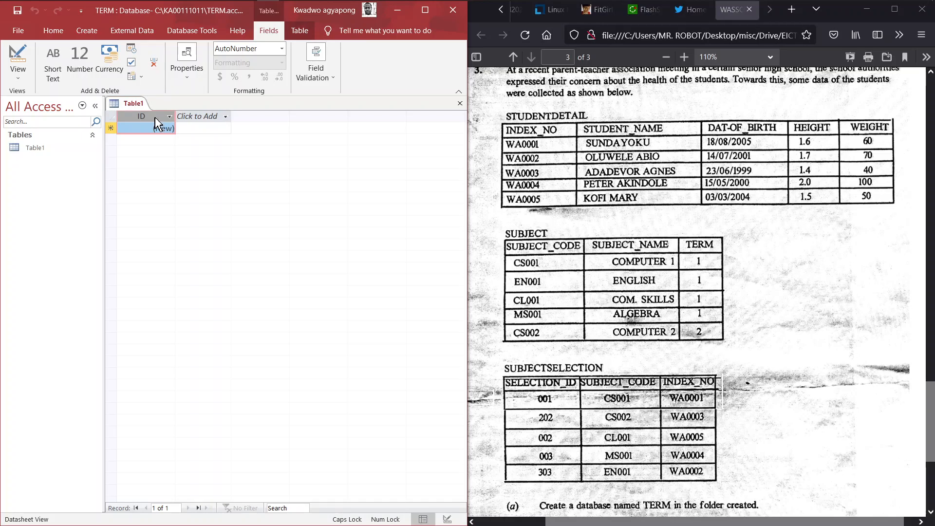
{"action": "double_click", "coordinate": [155, 119]}
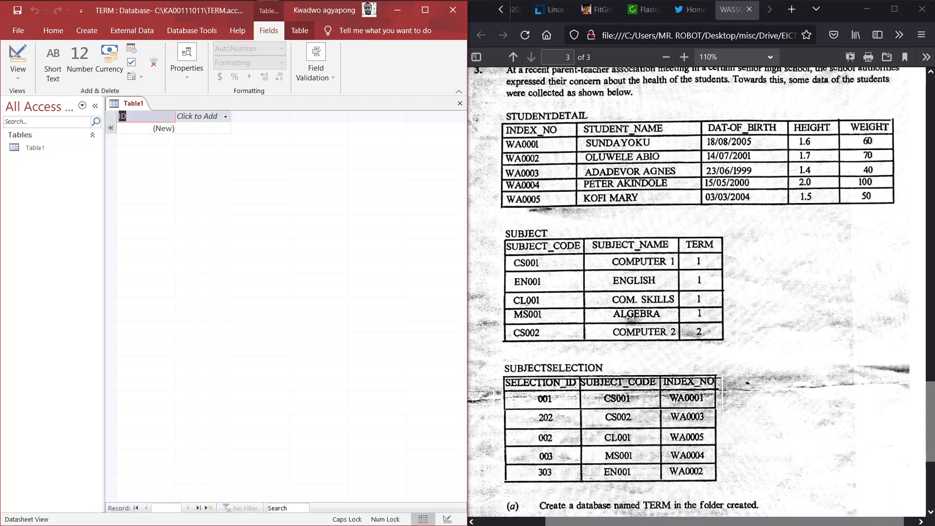
{"action": "type", "text": "INDEX_NO"}
{"action": "key", "text": "Return"}
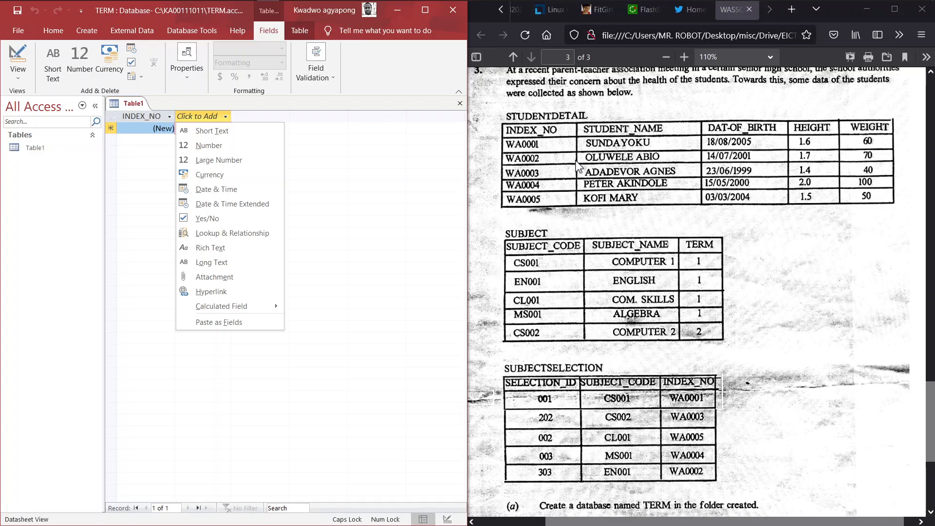
Add a Short Text field named STUDENT_NAME after INDEX_NO
{"action": "left_click", "coordinate": [603, 155]}
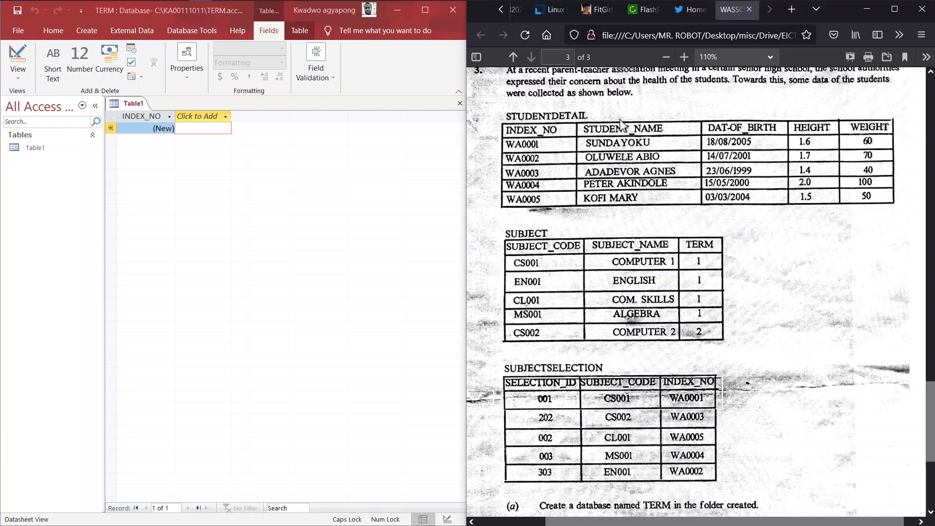
{"action": "left_click", "coordinate": [204, 119]}
{"action": "left_click", "coordinate": [203, 119]}
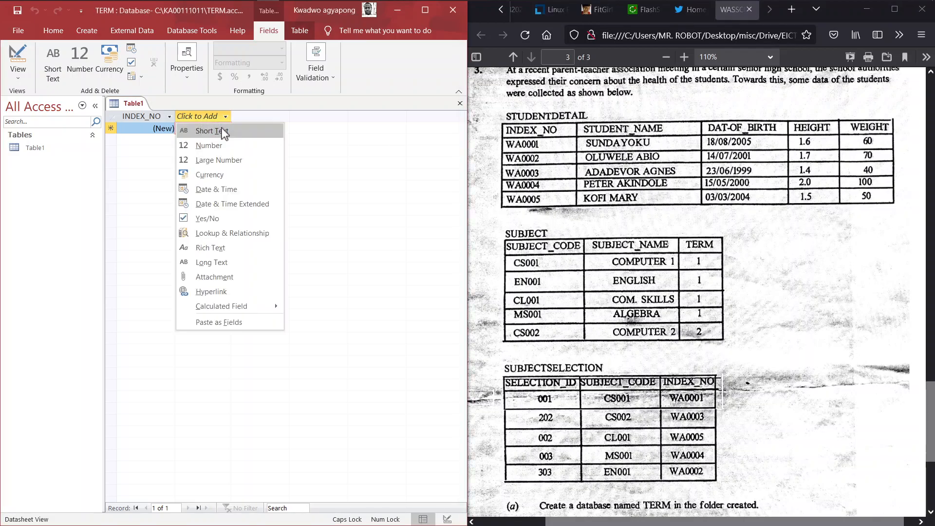
{"action": "left_click", "coordinate": [218, 131]}
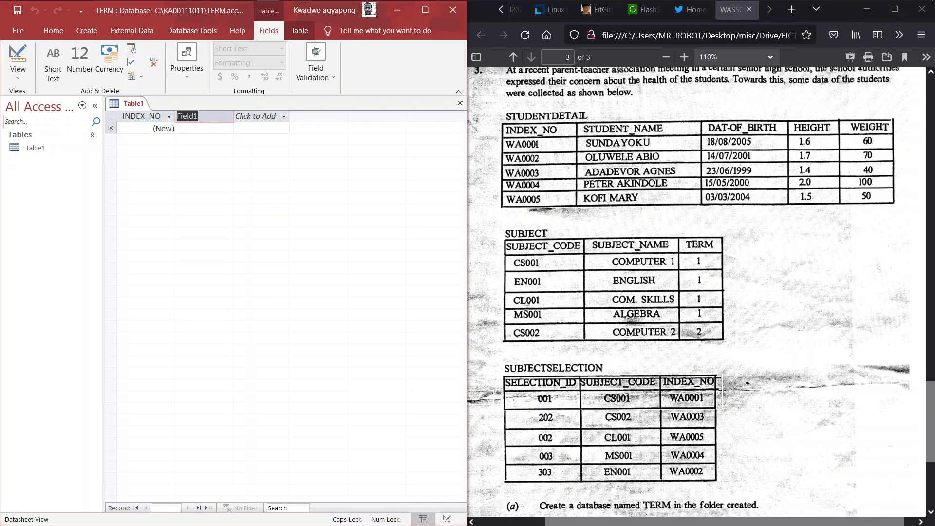
{"action": "type", "text": "STUDENT_NAME"}
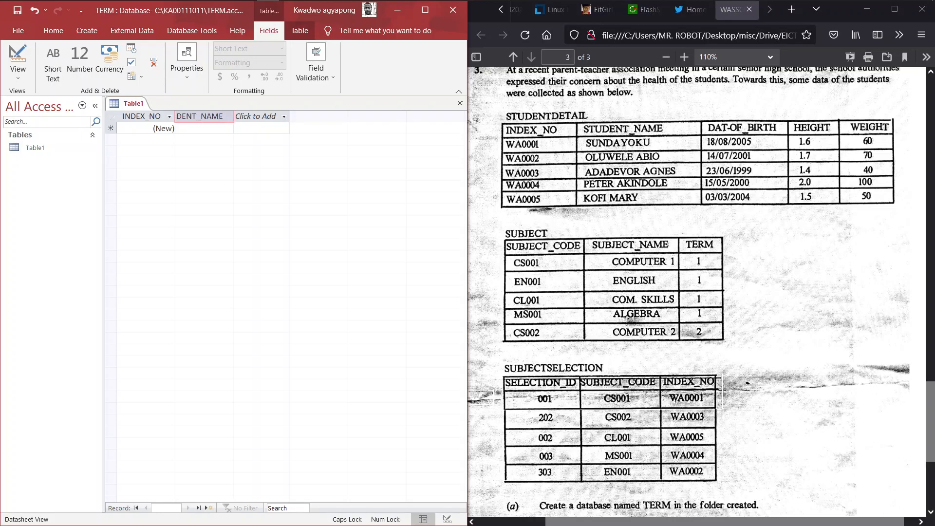
{"action": "key", "text": "Return"}
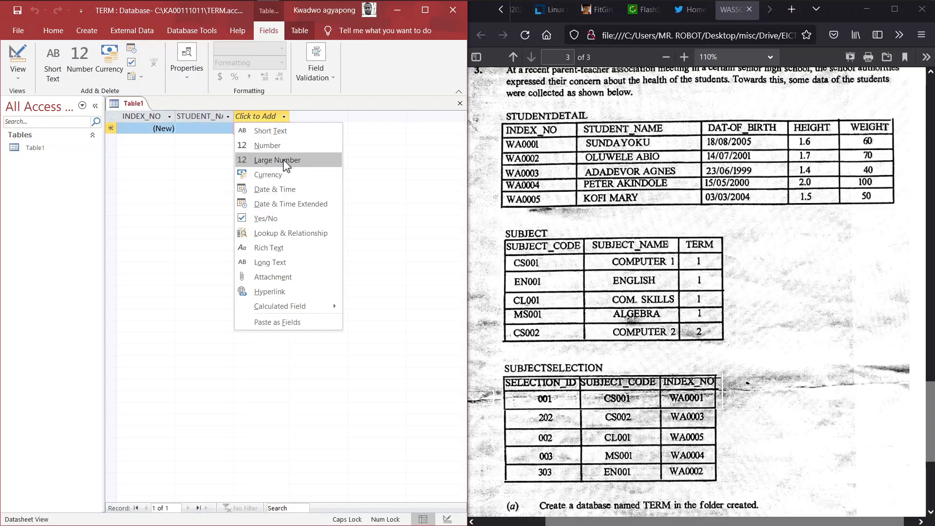
Add Date & Time field DAT-OF_BIRTH and Short Text field HEIGHT, then a Number field
{"action": "left_click", "coordinate": [279, 188]}
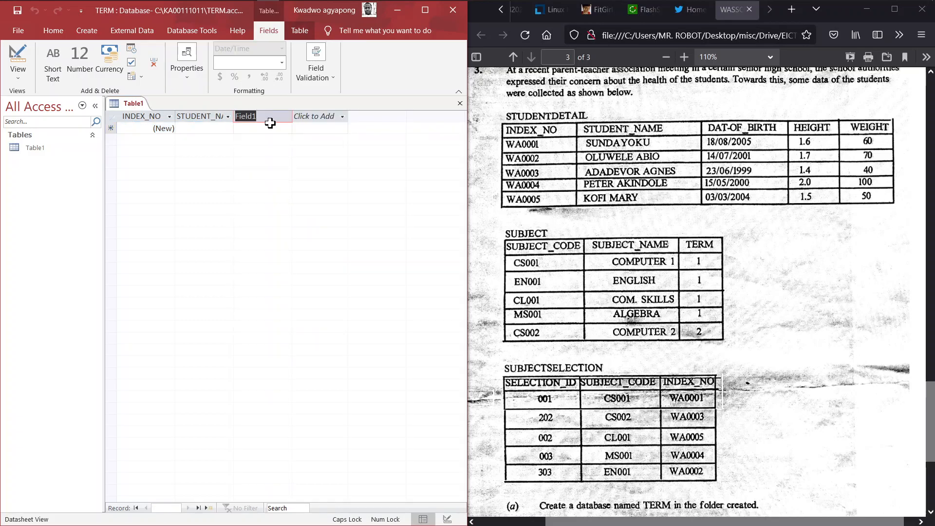
{"action": "type", "text": "D"}
{"action": "type", "text": "AT-OF_BIRTH"}
{"action": "key", "text": "Return"}
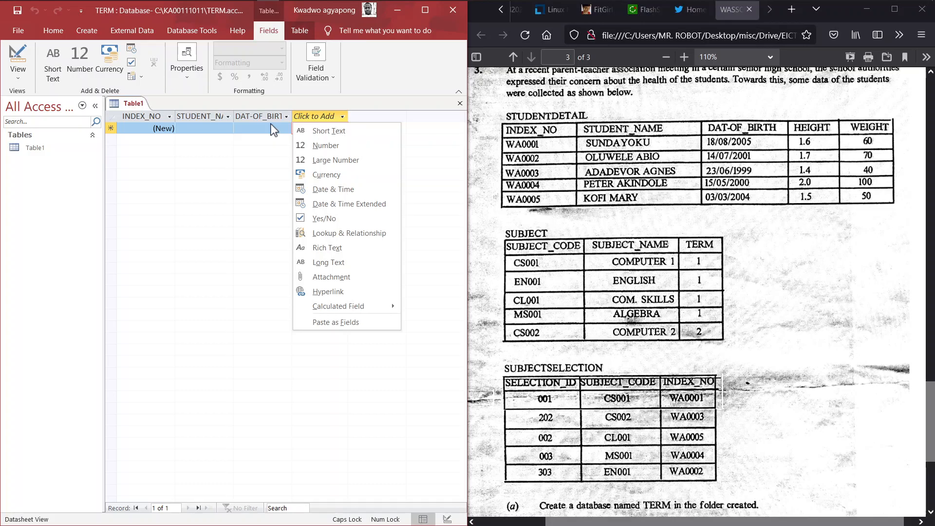
{"action": "left_click", "coordinate": [320, 131]}
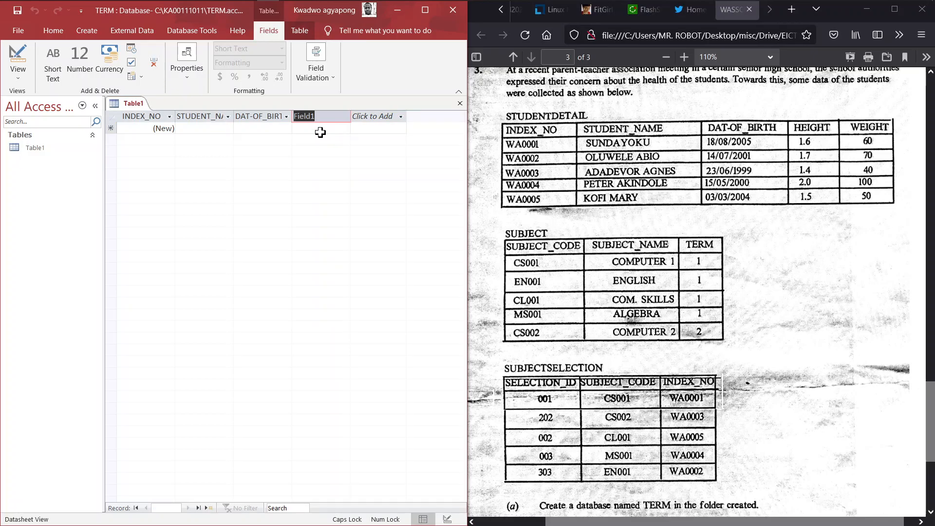
{"action": "type", "text": "HEIGHT"}
{"action": "key", "text": "Return"}
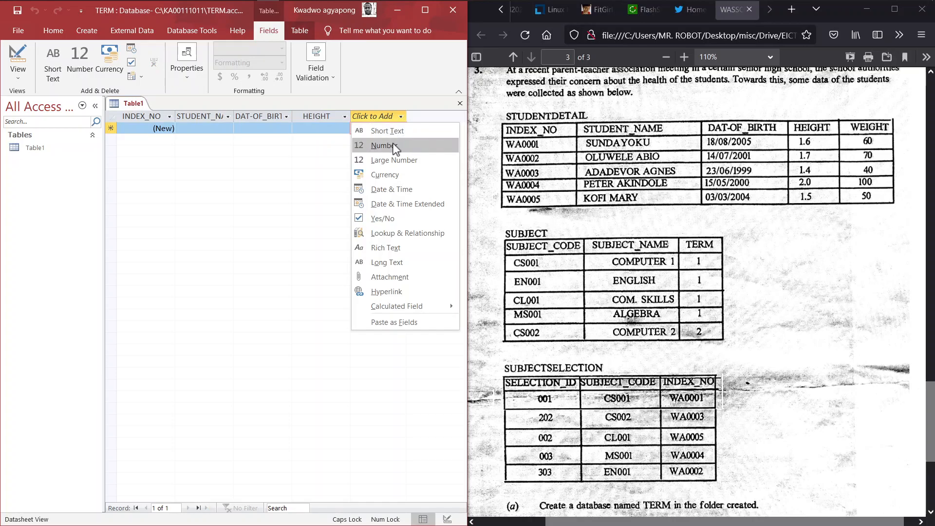
{"action": "left_click", "coordinate": [393, 146]}
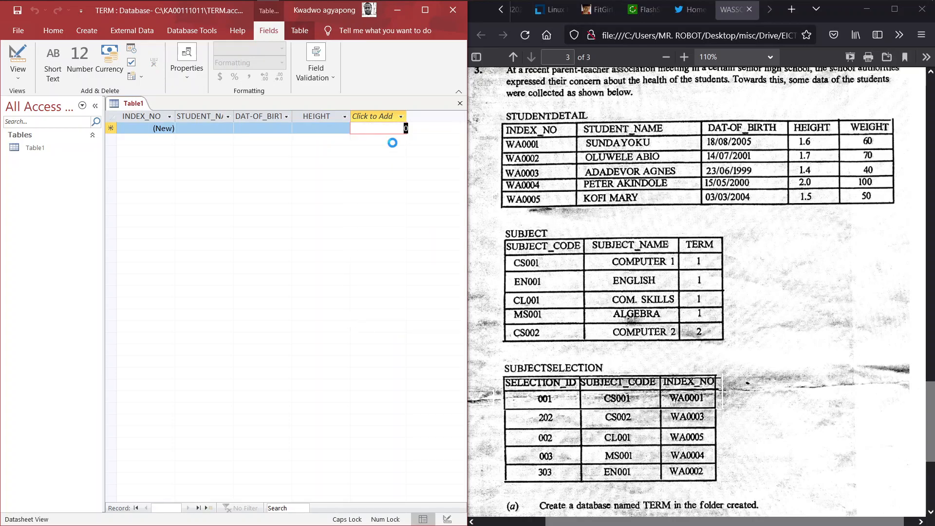
Save Table1 as STUDENTDETAIL and start a new blank table
{"action": "type", "text": "WEIGHT"}
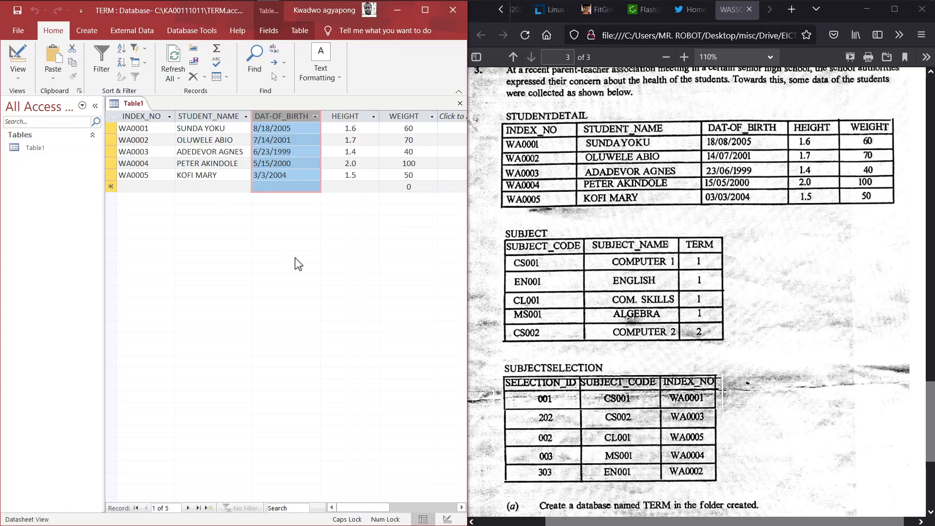
{"action": "right_click", "coordinate": [127, 109]}
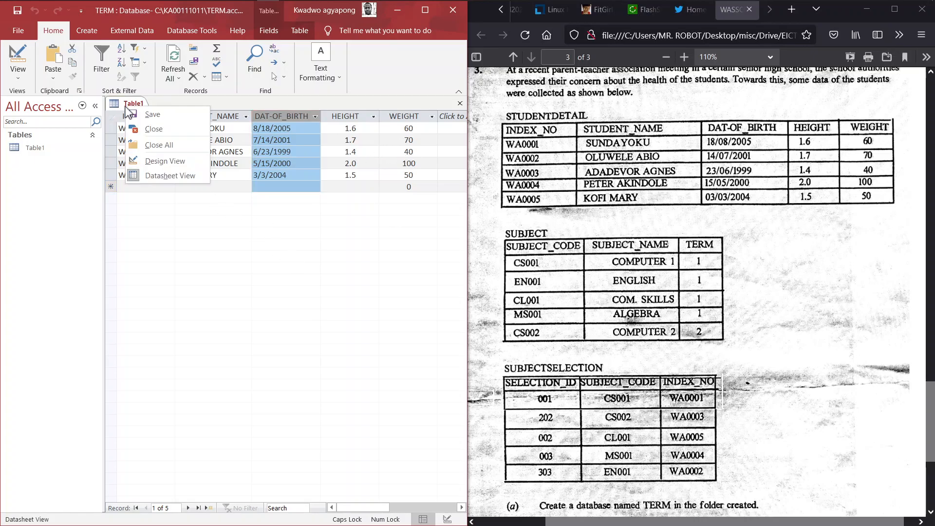
{"action": "left_click", "coordinate": [158, 121]}
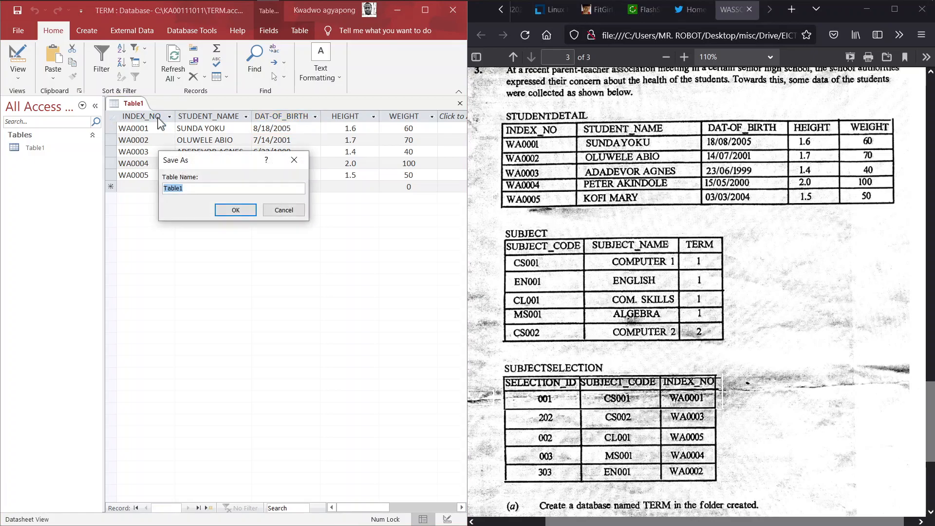
{"action": "type", "text": "STUDENTDETAIL"}
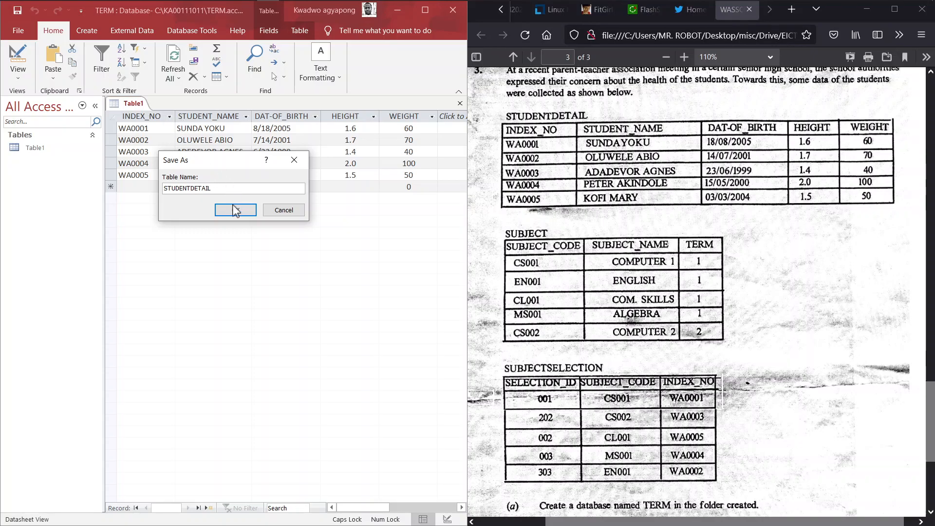
{"action": "left_click", "coordinate": [235, 211]}
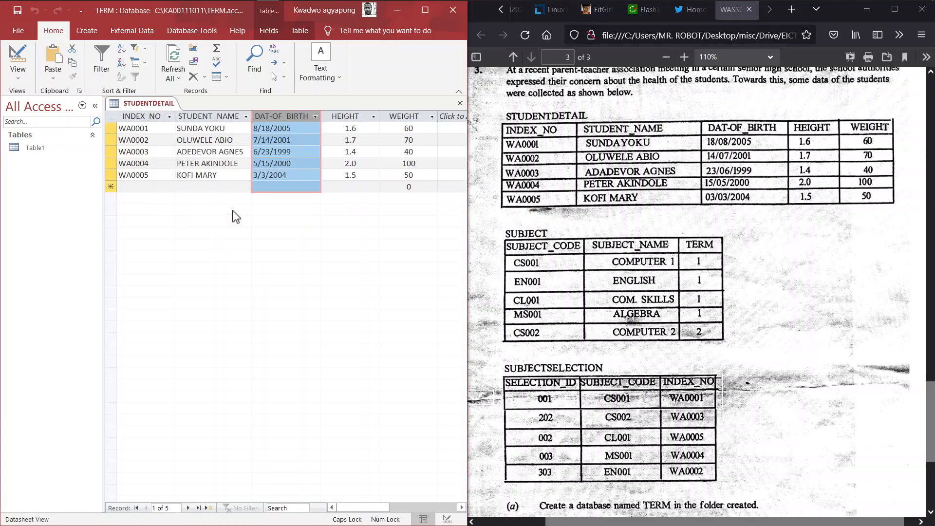
{"action": "left_click", "coordinate": [87, 30]}
{"action": "left_click", "coordinate": [67, 62]}
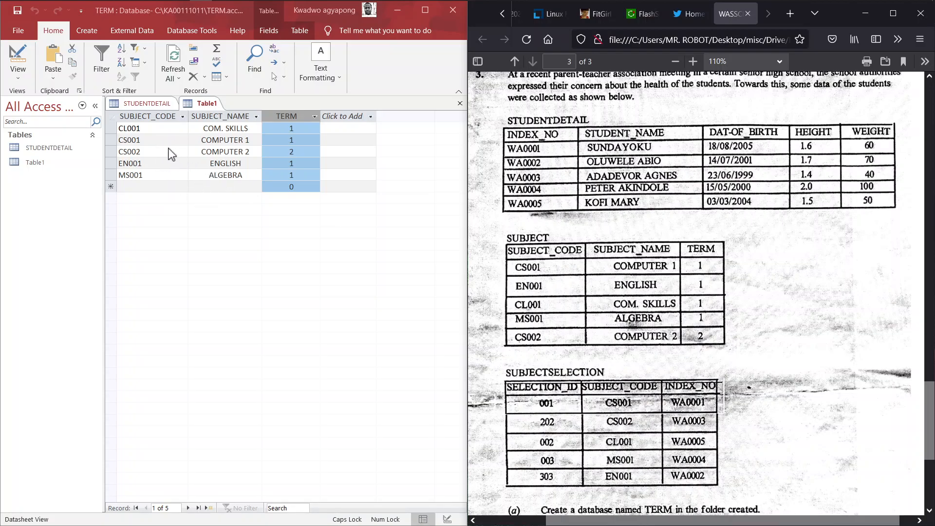
Check the subject data against the paper and save the new table as SUBJECT
{"action": "right_click", "coordinate": [198, 103]}
{"action": "left_click", "coordinate": [223, 111]}
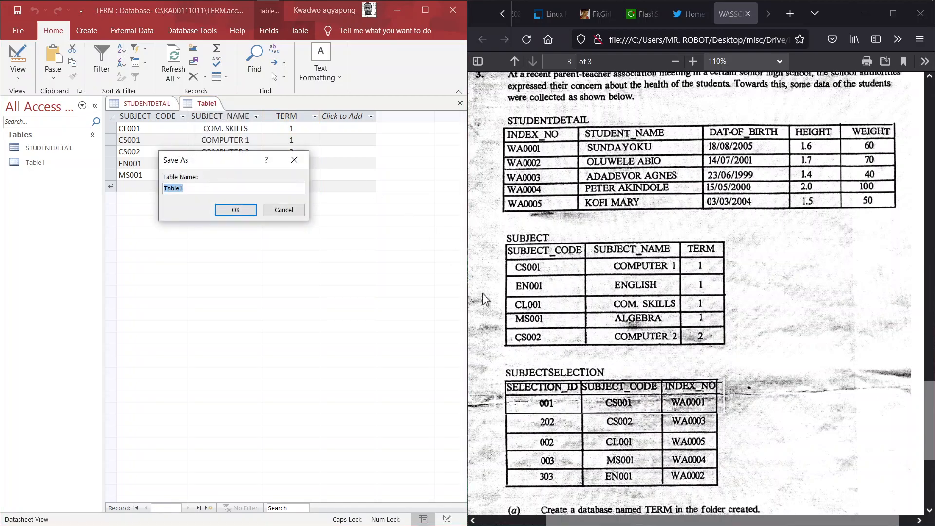
{"action": "left_click", "coordinate": [650, 329]}
{"action": "scroll", "coordinate": [650, 330], "scroll_direction": "down", "scroll_amount": 1}
{"action": "scroll", "coordinate": [649, 329], "scroll_direction": "down", "scroll_amount": 5}
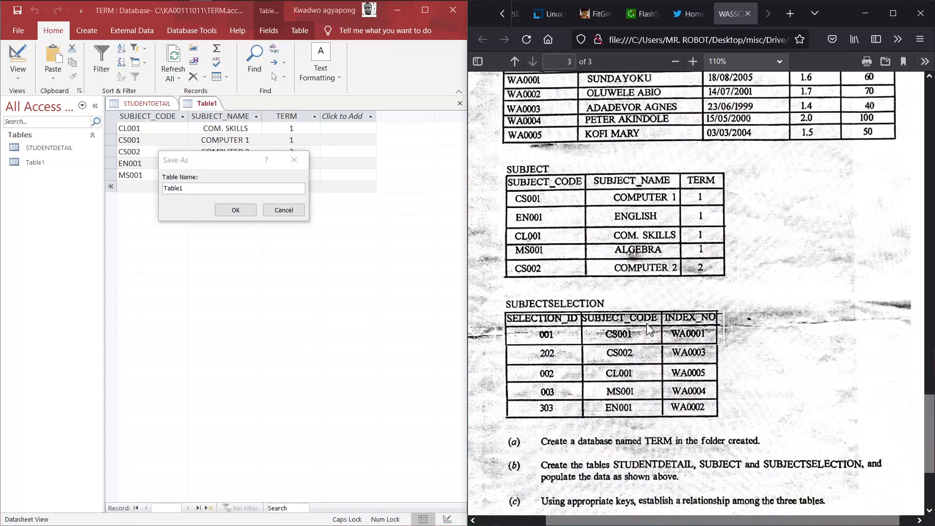
{"action": "scroll", "coordinate": [650, 330], "scroll_direction": "up", "scroll_amount": 3}
{"action": "scroll", "coordinate": [650, 330], "scroll_direction": "up", "scroll_amount": 3}
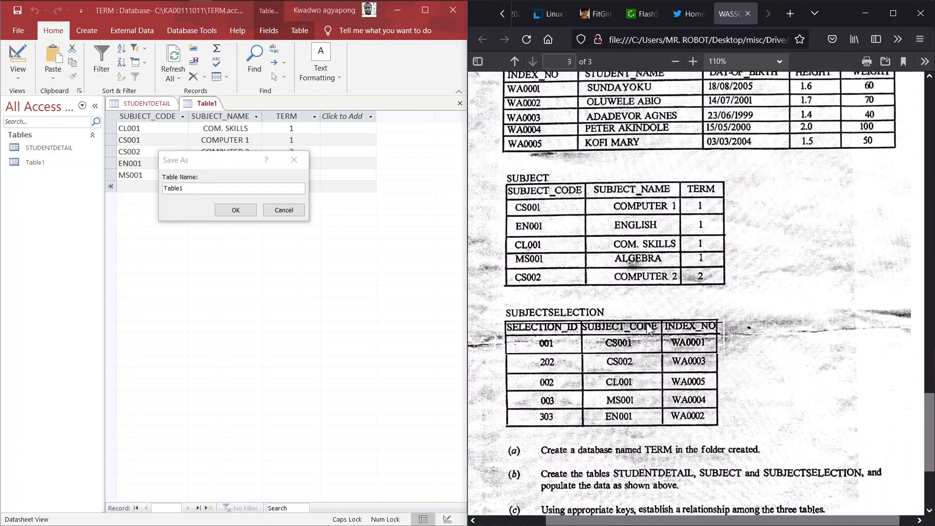
{"action": "key", "text": "alt+Tab"}
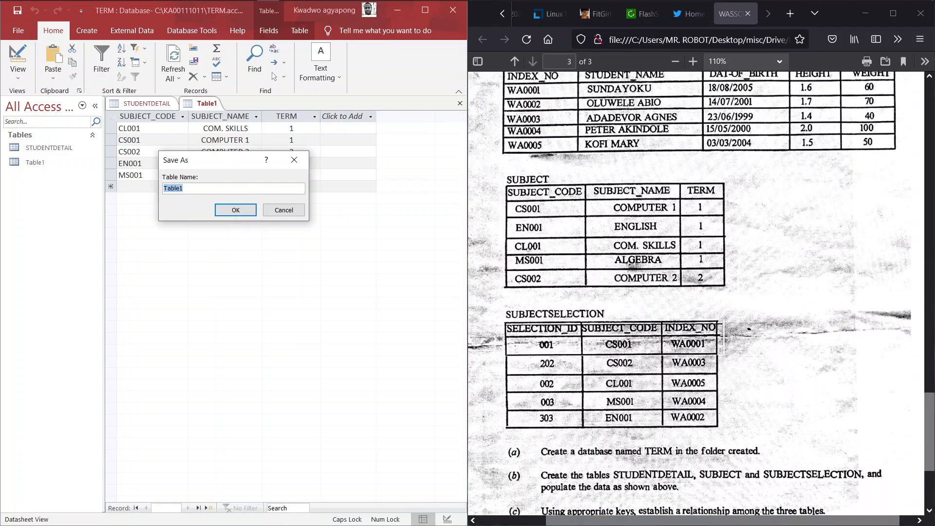
{"action": "type", "text": "SUBJECT"}
{"action": "left_click", "coordinate": [236, 214]}
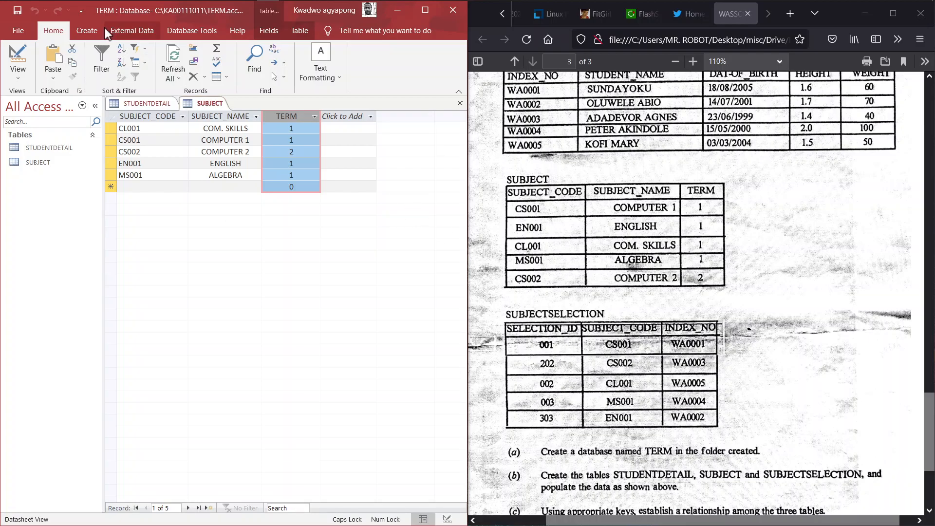
Create a new table holding five SELECTION_ID, SUBJECT_CODE and INDEX_NO records and save it as SUBJECTSELECTION
{"action": "left_click", "coordinate": [93, 32]}
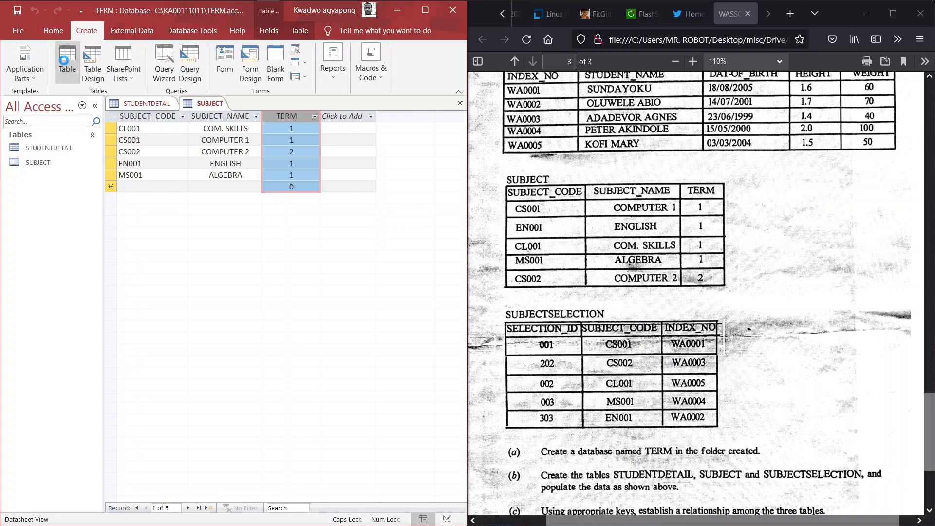
{"action": "left_click", "coordinate": [68, 61]}
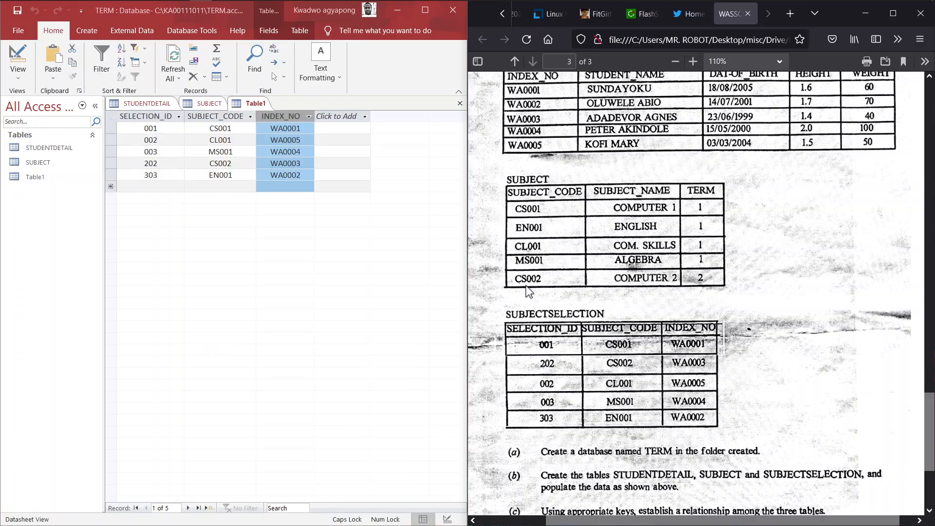
{"action": "right_click", "coordinate": [249, 108]}
{"action": "left_click", "coordinate": [271, 117]}
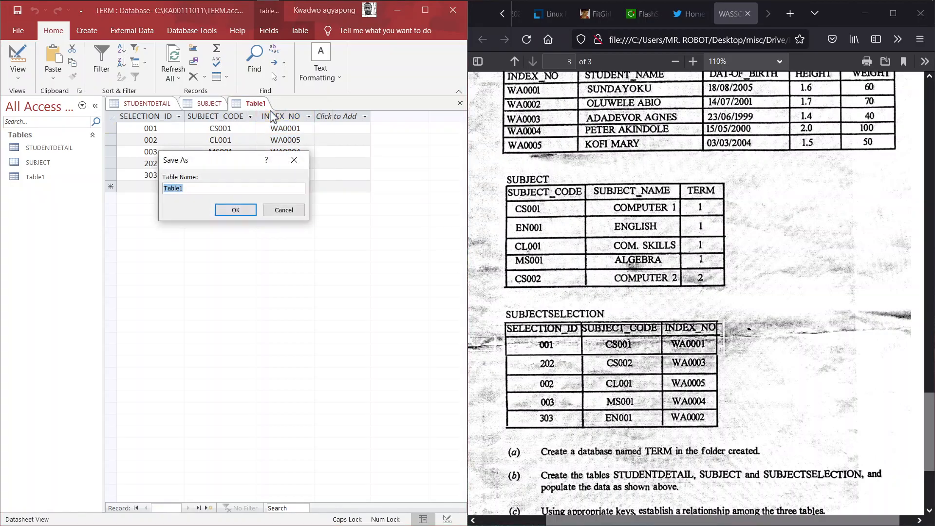
{"action": "type", "text": "SUBJECTSELECTION"}
{"action": "left_click", "coordinate": [235, 210]}
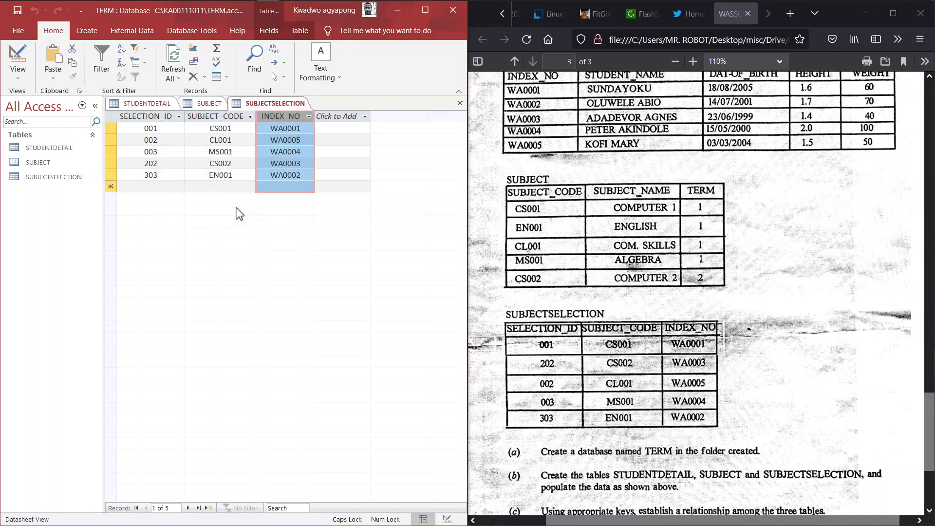
Review the STUDENTDETAIL, SUBJECT and SUBJECTSELECTION records, then maximize the Access window
{"action": "left_click", "coordinate": [136, 104]}
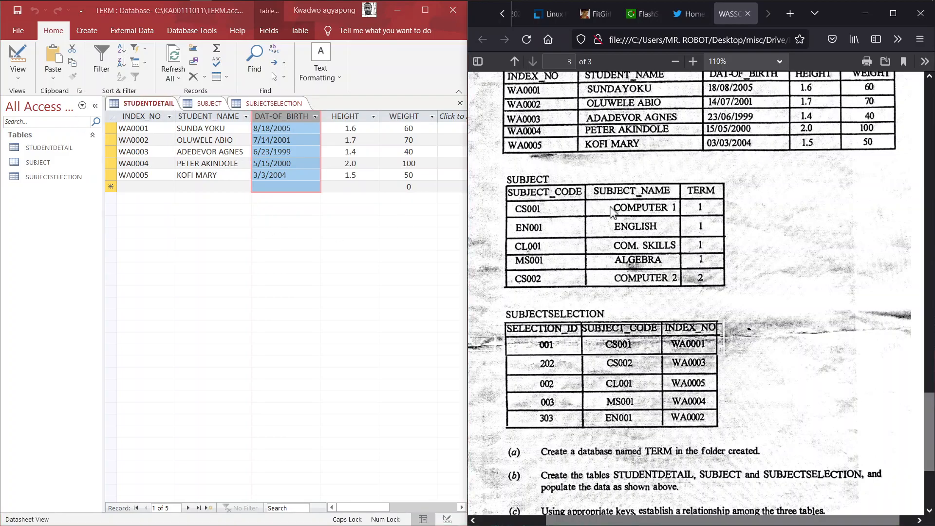
{"action": "scroll", "coordinate": [612, 210], "scroll_direction": "up", "scroll_amount": 2}
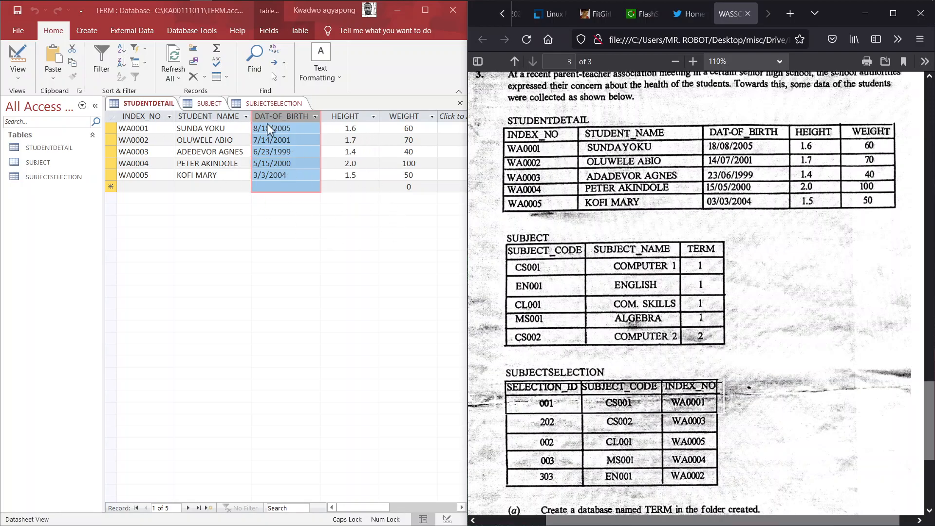
{"action": "left_click", "coordinate": [202, 105]}
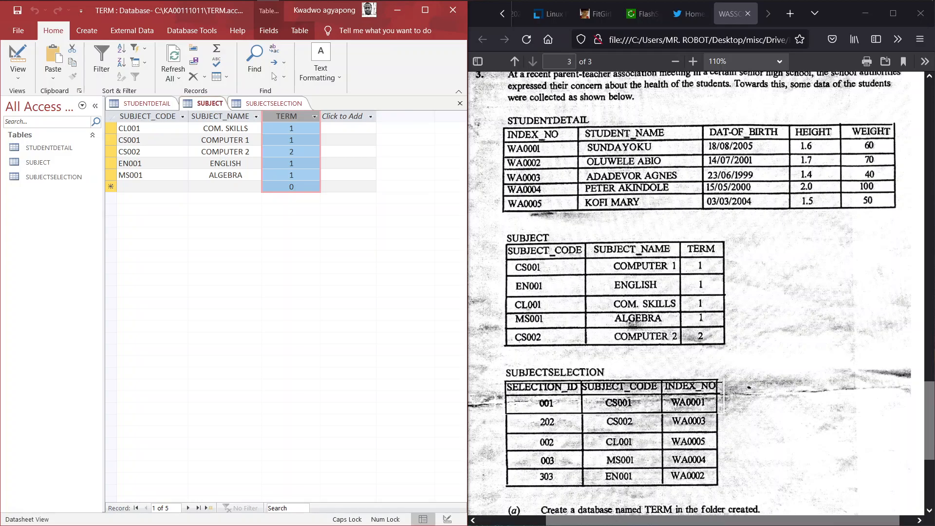
{"action": "left_click", "coordinate": [265, 104]}
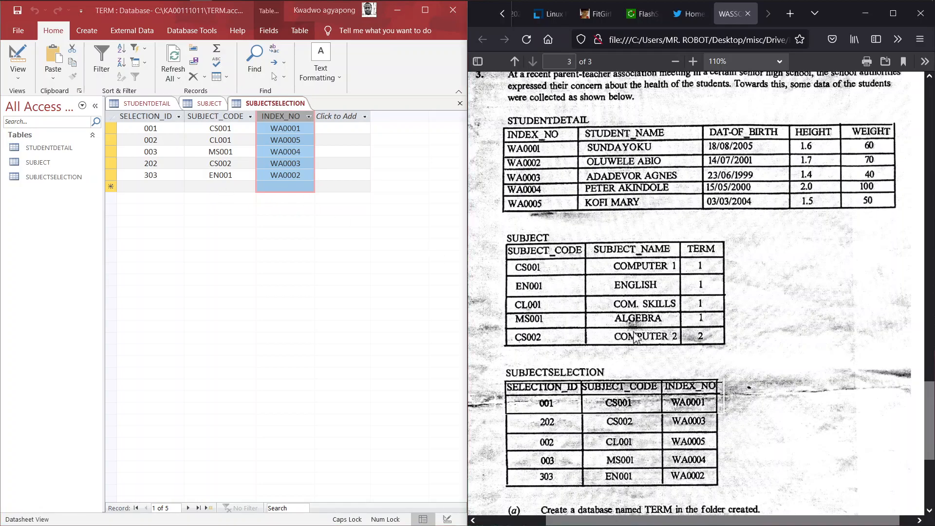
{"action": "scroll", "coordinate": [635, 336], "scroll_direction": "down", "scroll_amount": 3}
{"action": "scroll", "coordinate": [635, 336], "scroll_direction": "down", "scroll_amount": 5}
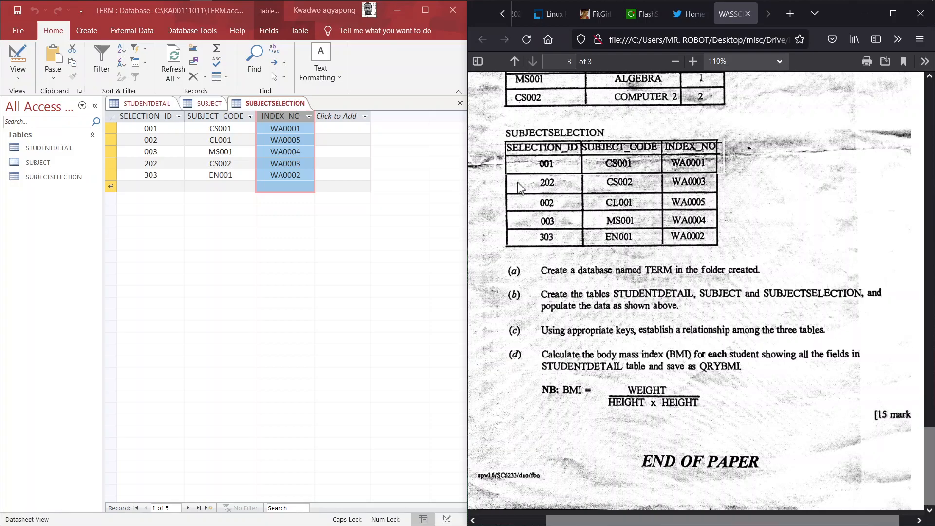
{"action": "left_click", "coordinate": [431, 10]}
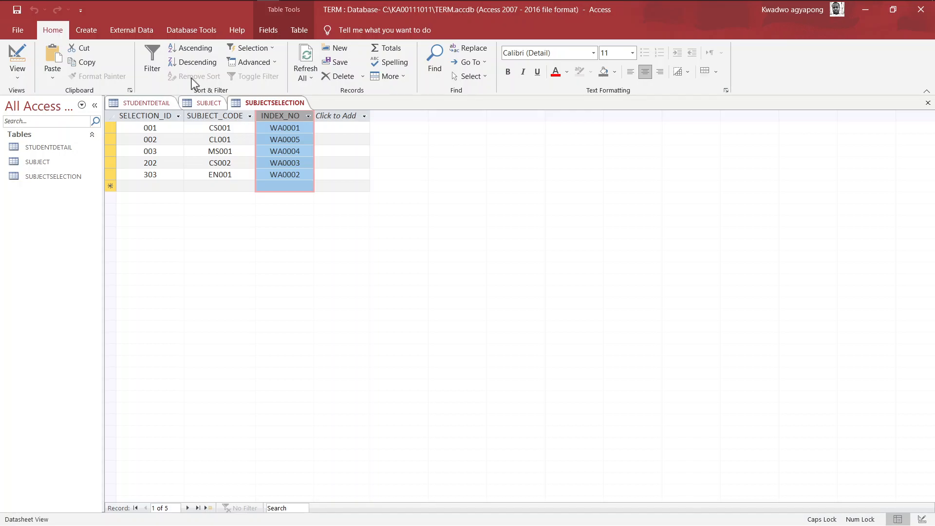
Open Relationships from Database Tools and add STUDENTDETAIL, SUBJECT and SUBJECTSELECTION to it
{"action": "left_click", "coordinate": [86, 32]}
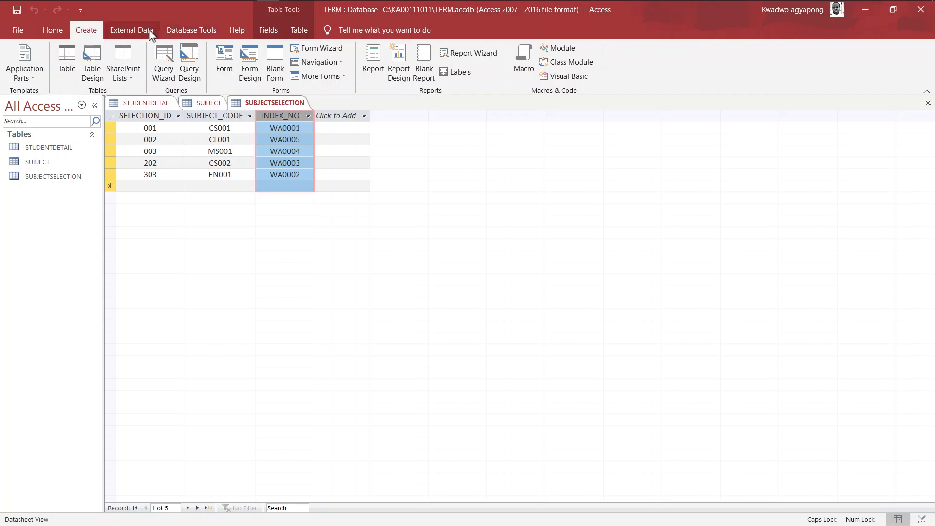
{"action": "left_click", "coordinate": [196, 29]}
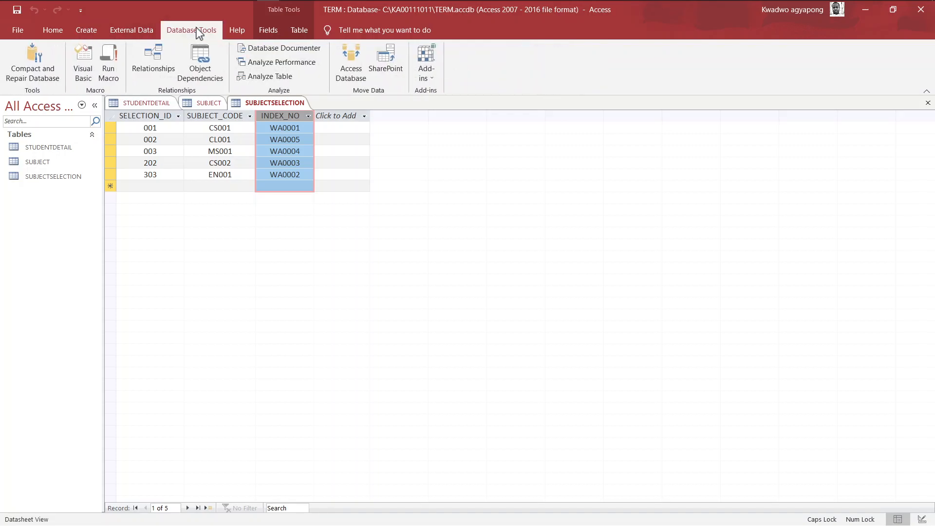
{"action": "left_click", "coordinate": [150, 59]}
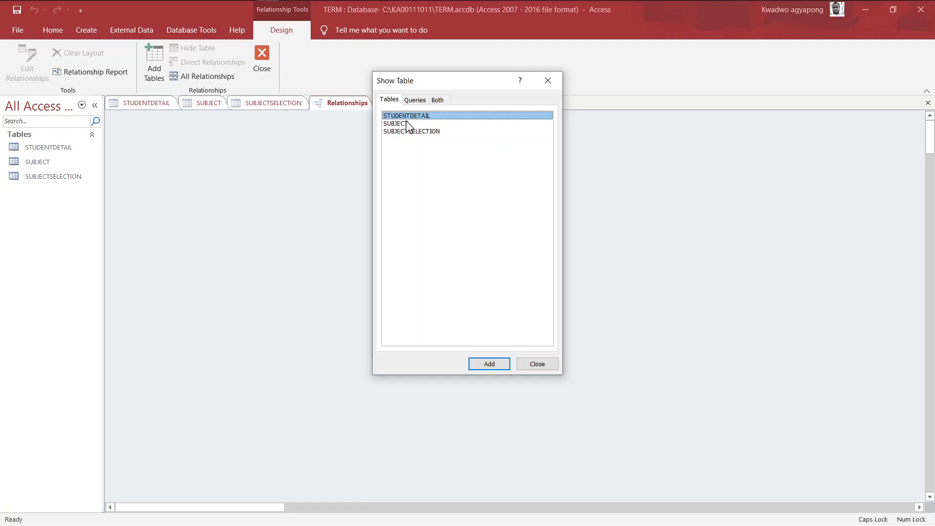
{"action": "left_click", "coordinate": [489, 366]}
{"action": "left_click", "coordinate": [424, 124]}
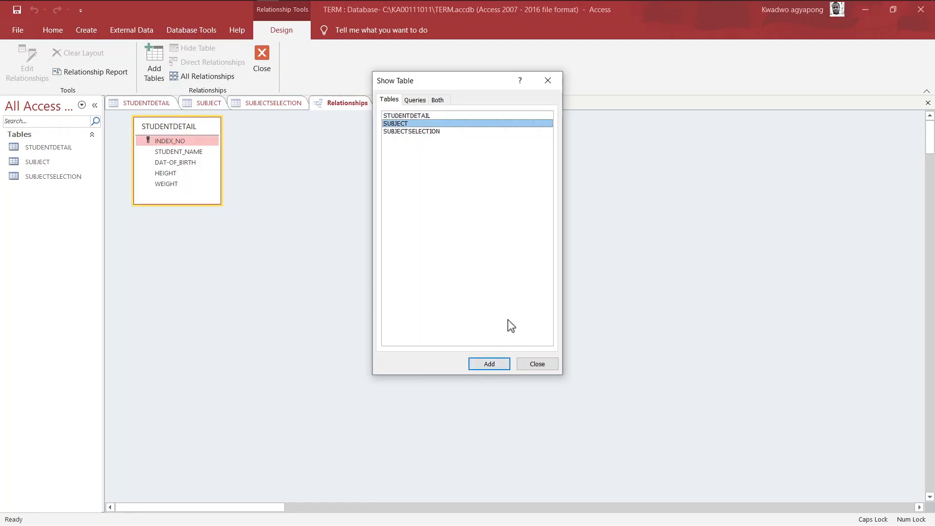
{"action": "left_click", "coordinate": [491, 364]}
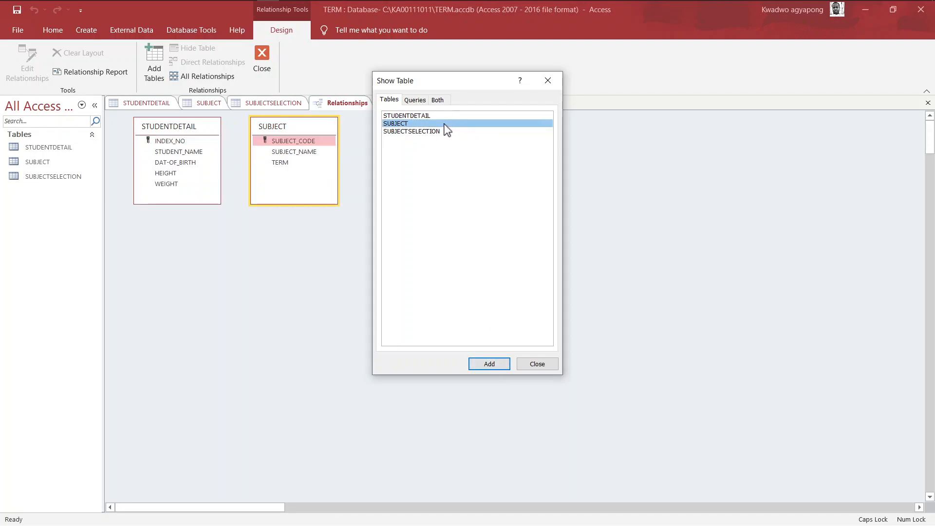
{"action": "left_click", "coordinate": [441, 131]}
{"action": "left_click", "coordinate": [483, 364]}
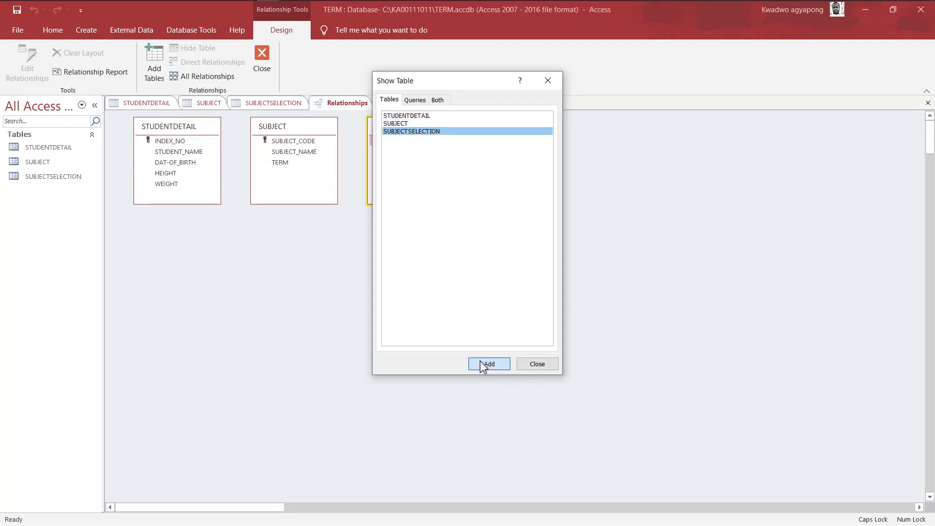
{"action": "left_click", "coordinate": [548, 82]}
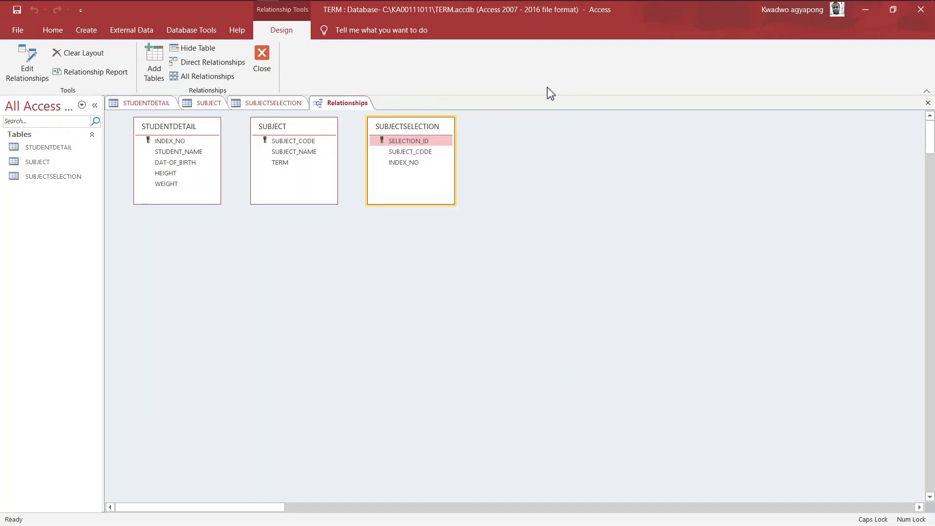
Arrange the three table boxes side by side, then revisit each table's datasheet
{"action": "left_click_drag", "start_coordinate": [295, 127], "coordinate": [500, 210]}
{"action": "left_click_drag", "start_coordinate": [412, 124], "coordinate": [314, 166]}
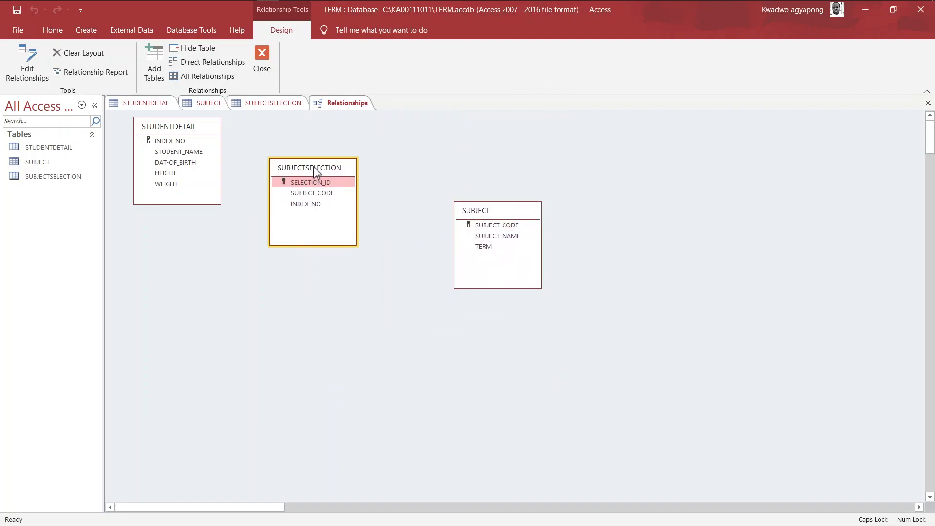
{"action": "left_click_drag", "start_coordinate": [505, 216], "coordinate": [437, 117]}
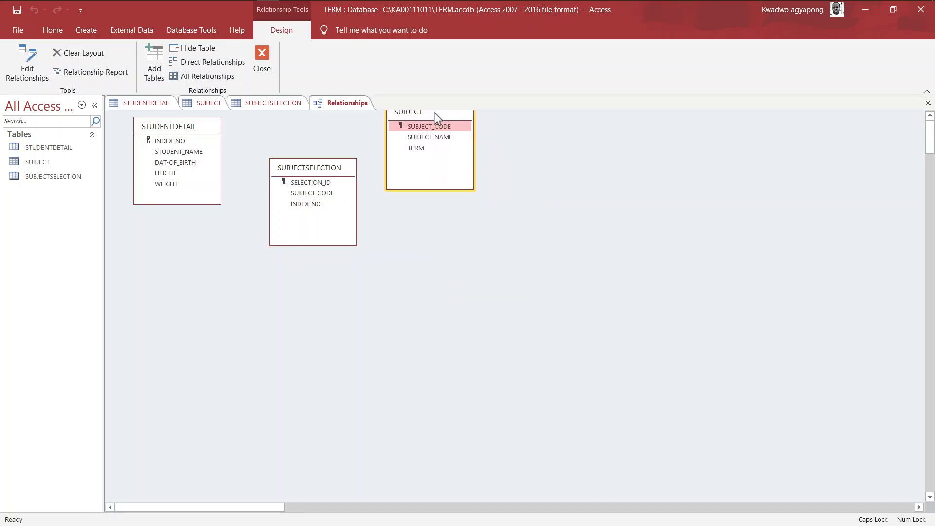
{"action": "left_click", "coordinate": [274, 104]}
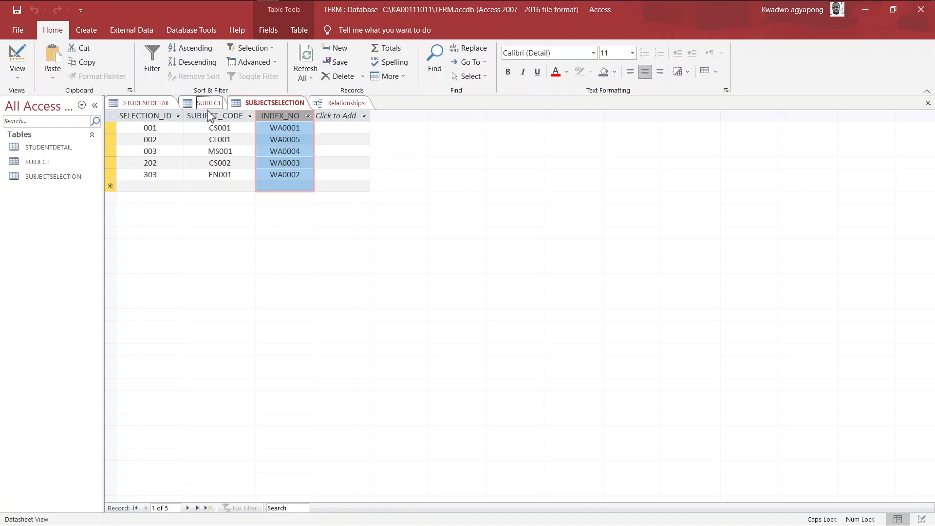
{"action": "left_click", "coordinate": [209, 104]}
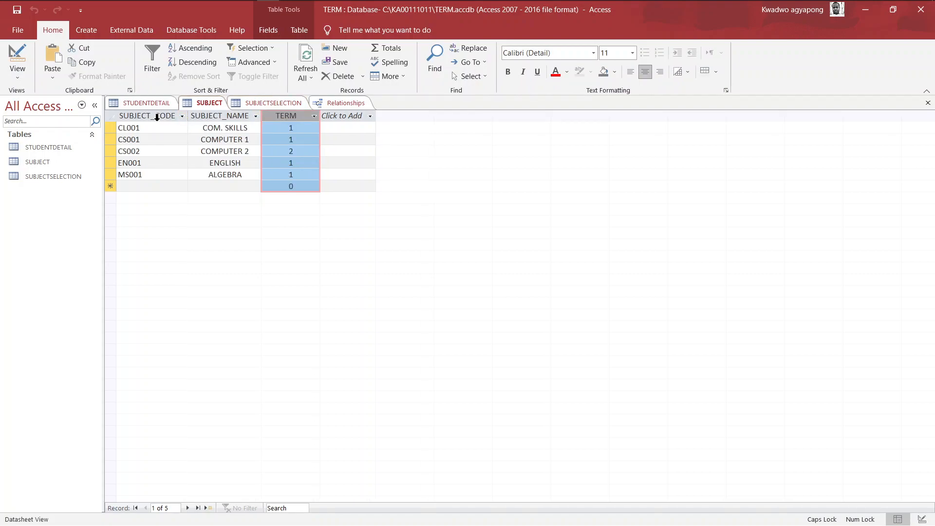
{"action": "left_click", "coordinate": [147, 104]}
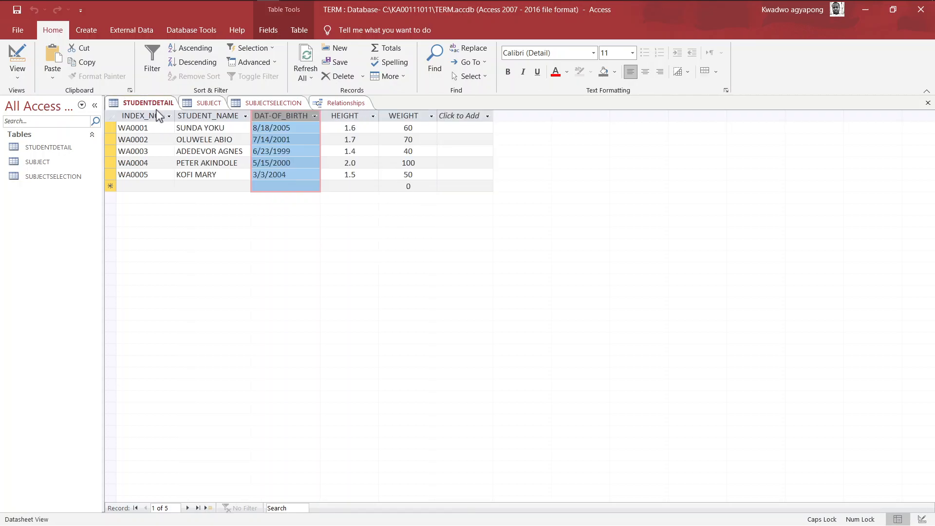
Look over the SUBJECTSELECTION, SUBJECT and STUDENTDETAIL datasheets, then return to the Relationships diagram
{"action": "left_click", "coordinate": [267, 102]}
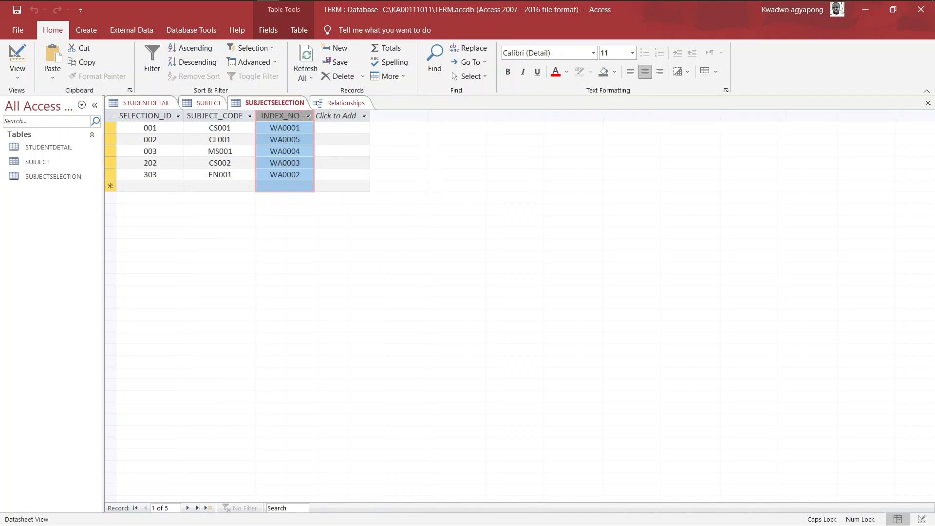
{"action": "left_click", "coordinate": [200, 104]}
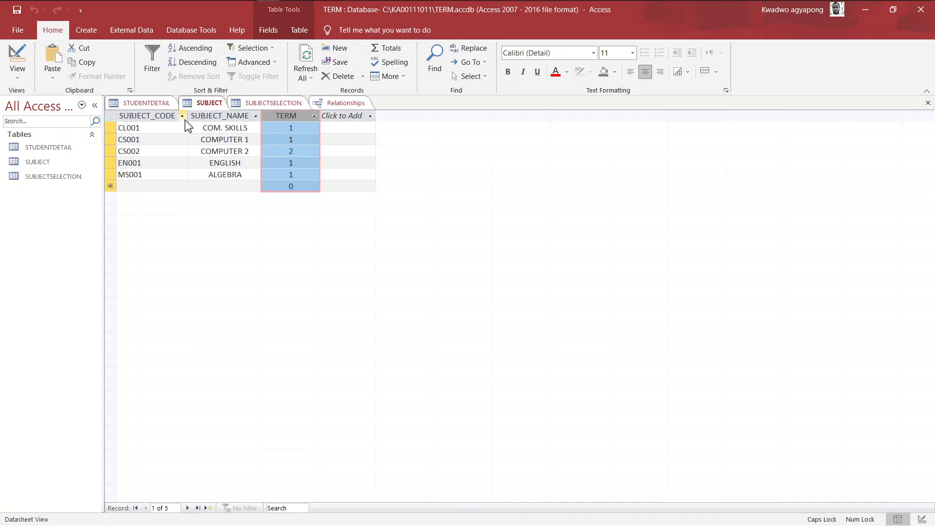
{"action": "left_click", "coordinate": [265, 101]}
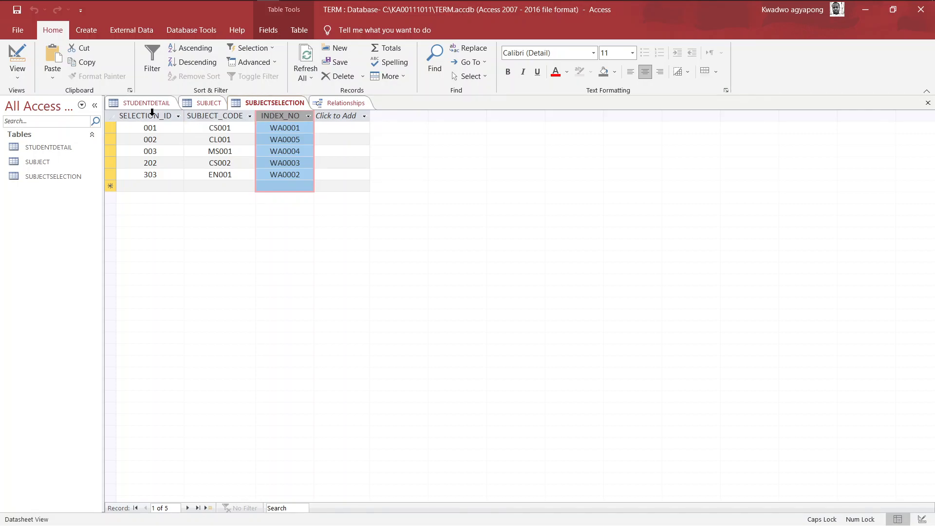
{"action": "left_click", "coordinate": [205, 103]}
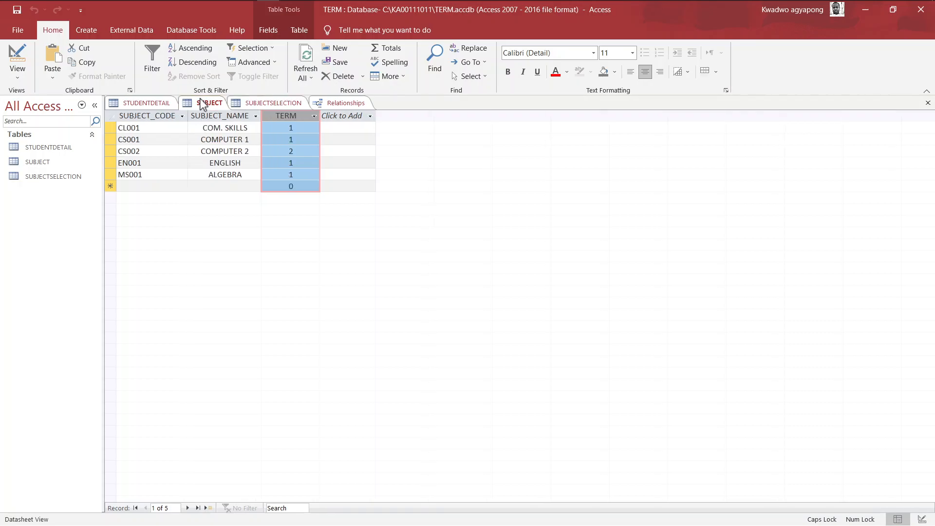
{"action": "left_click", "coordinate": [149, 104]}
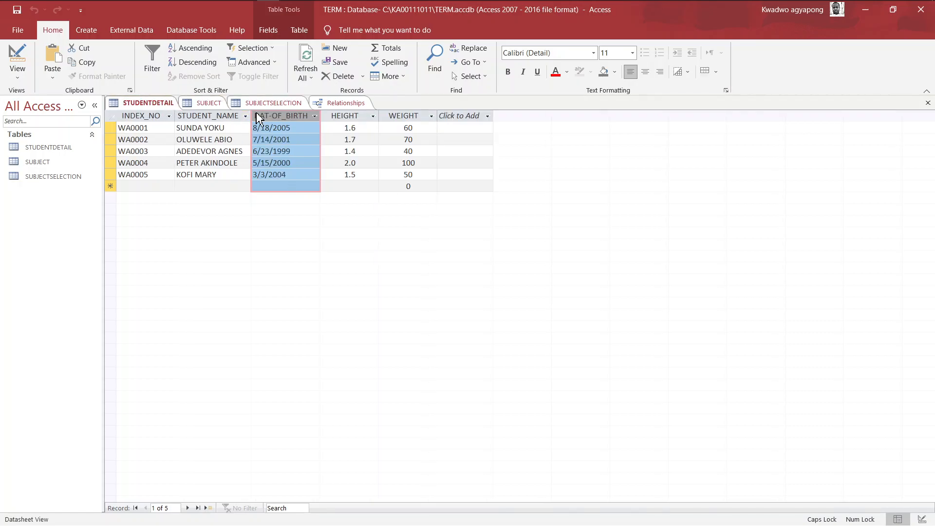
{"action": "left_click", "coordinate": [337, 103]}
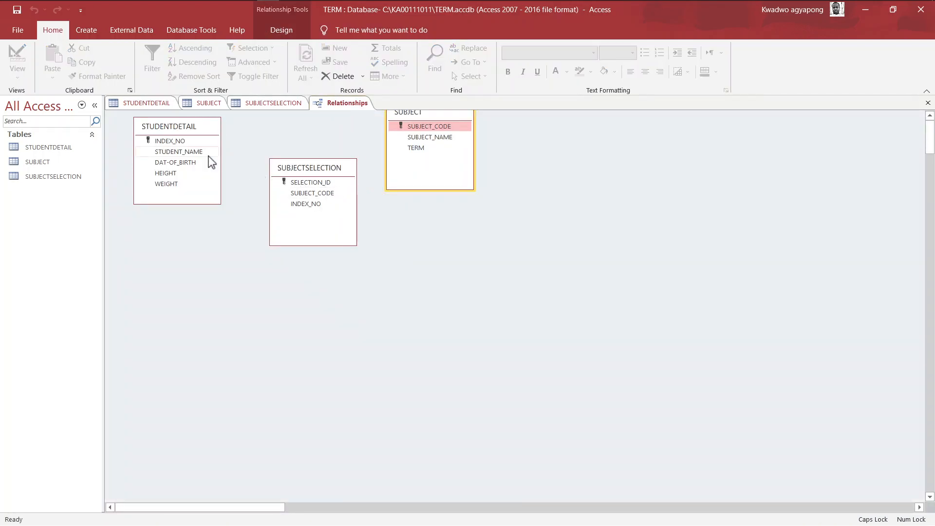
Try linking STUDENTDETAIL's INDEX_NO to SUBJECTSELECTION with referential integrity, and dismiss the table-locked error
{"action": "left_click_drag", "start_coordinate": [422, 115], "coordinate": [423, 134]}
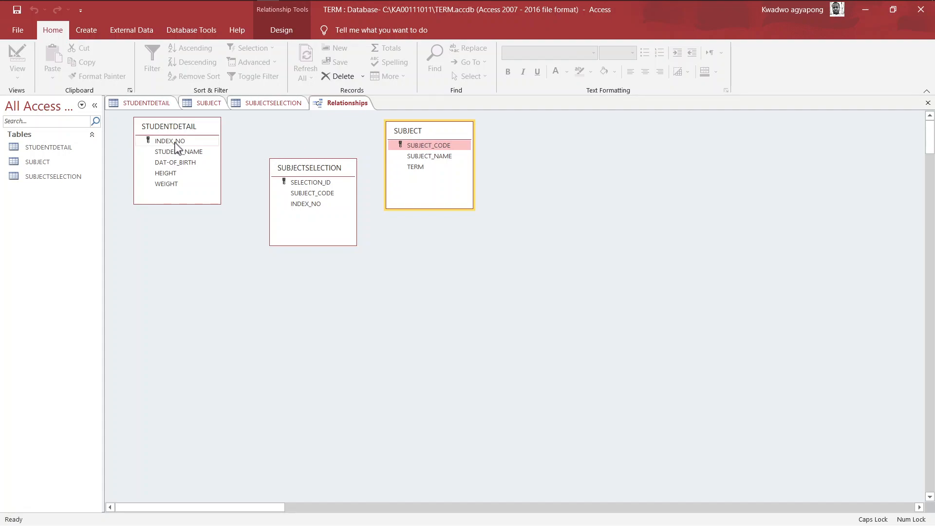
{"action": "left_click_drag", "start_coordinate": [176, 142], "coordinate": [303, 204]}
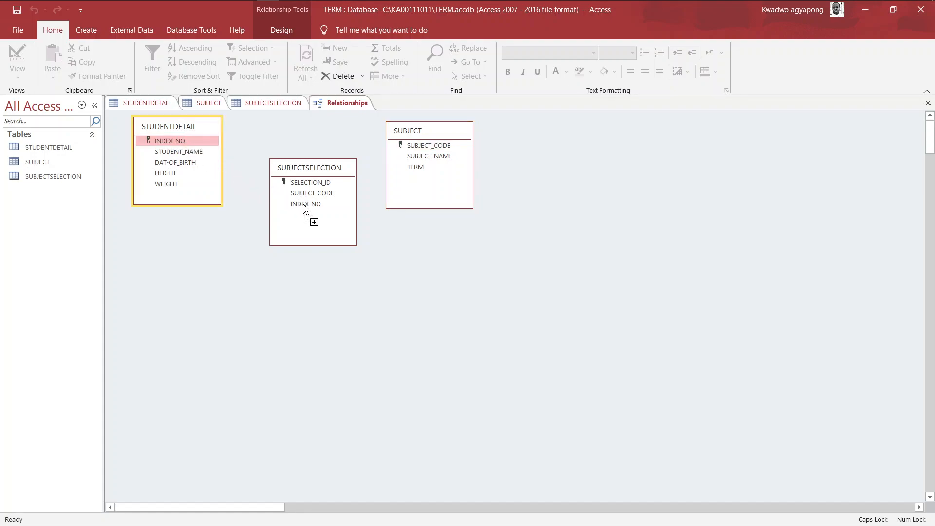
{"action": "left_click_drag", "start_coordinate": [303, 205], "coordinate": [303, 205]}
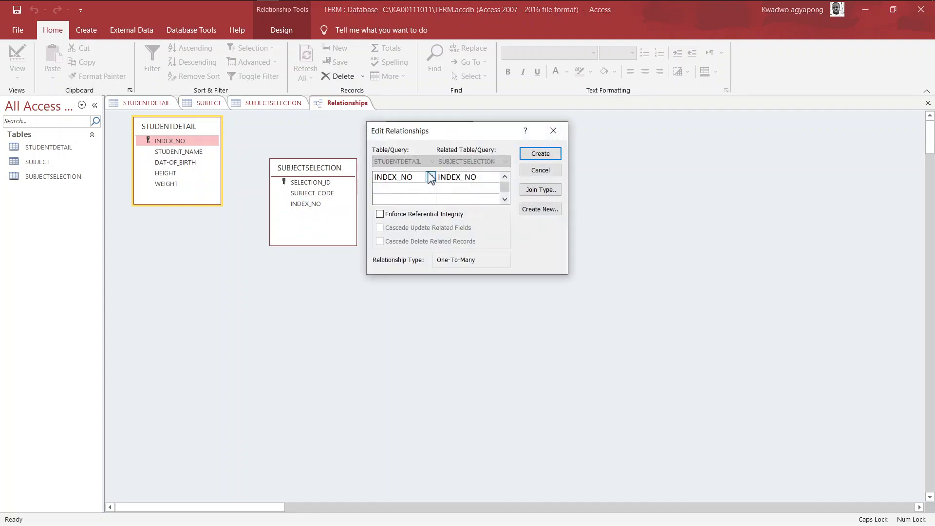
{"action": "left_click", "coordinate": [380, 213]}
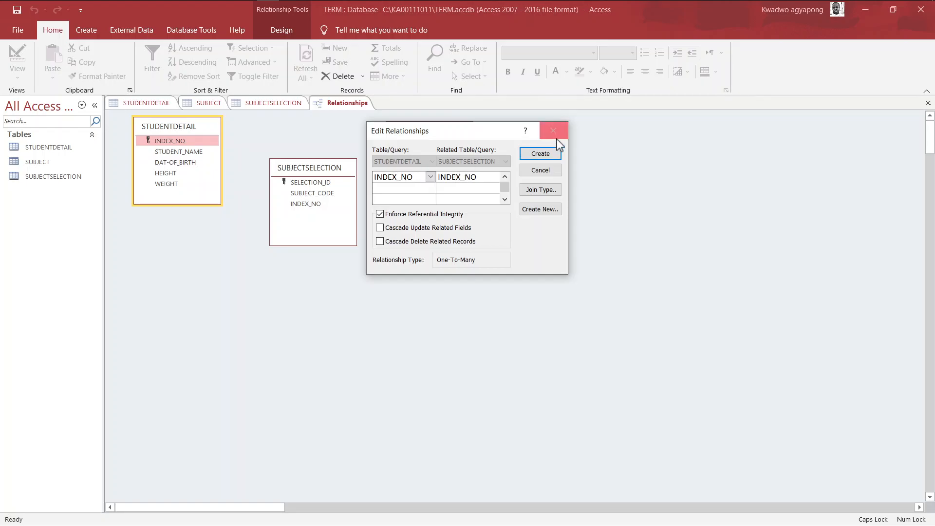
{"action": "left_click", "coordinate": [544, 154]}
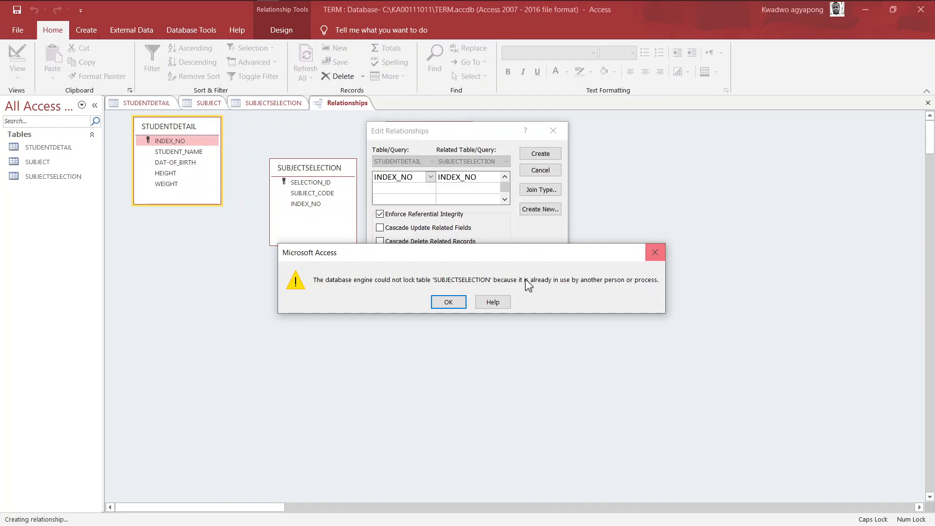
{"action": "left_click", "coordinate": [446, 302]}
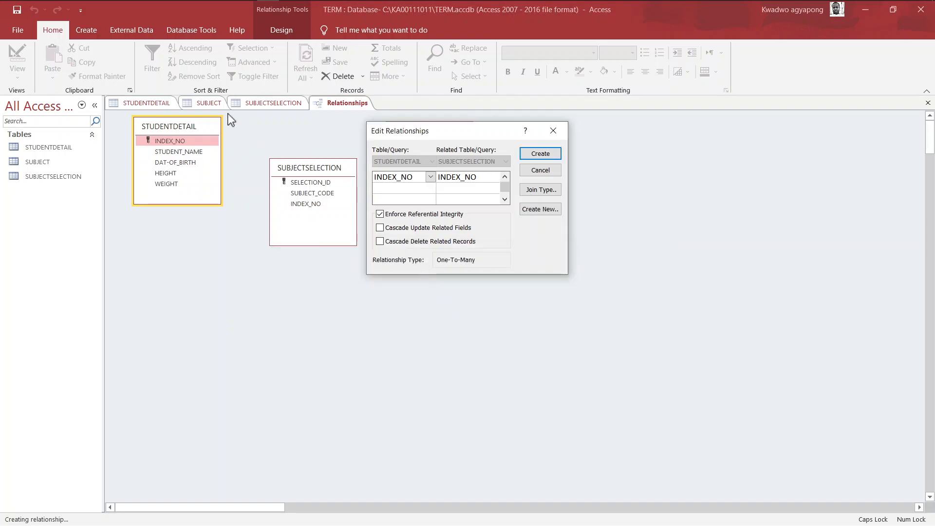
Abandon the failed relationship and close the STUDENTDETAIL, SUBJECT and SUBJECTSELECTION datasheets
{"action": "left_click", "coordinate": [553, 137]}
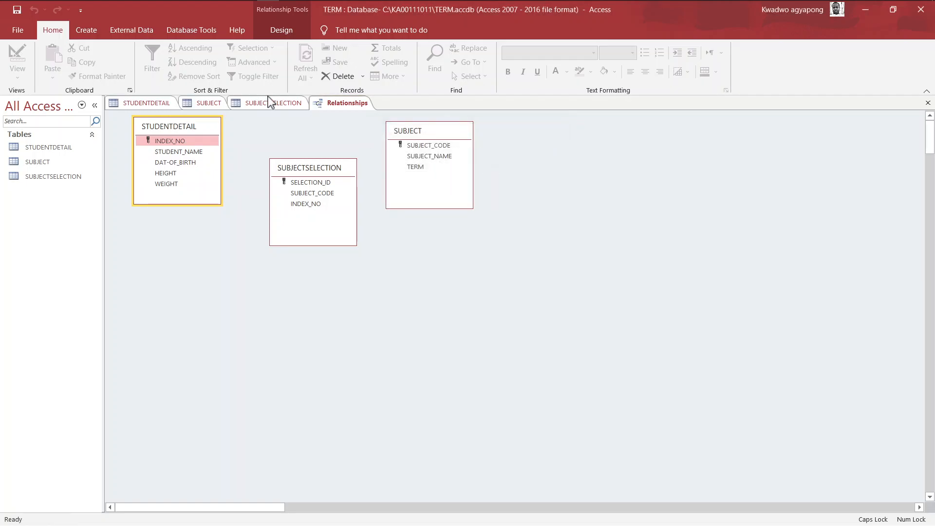
{"action": "left_click", "coordinate": [166, 103]}
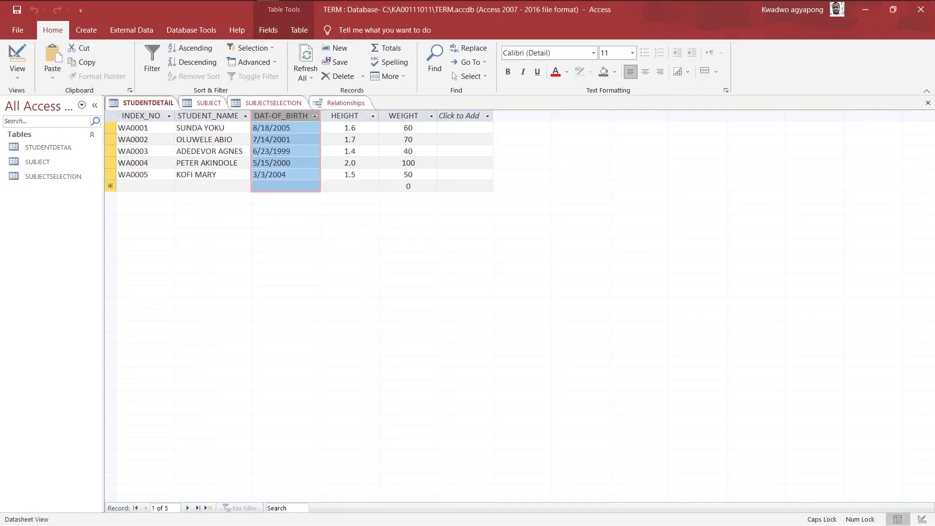
{"action": "left_click", "coordinate": [927, 103]}
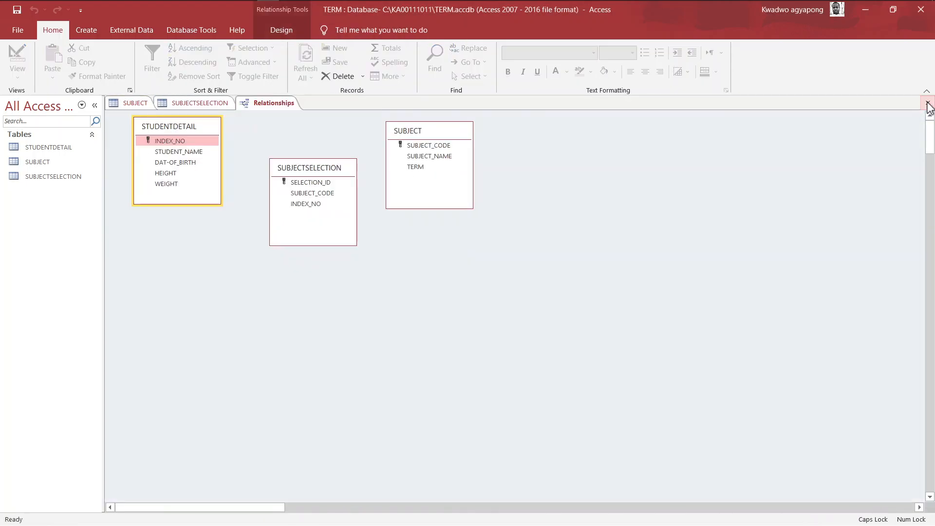
{"action": "left_click", "coordinate": [142, 103]}
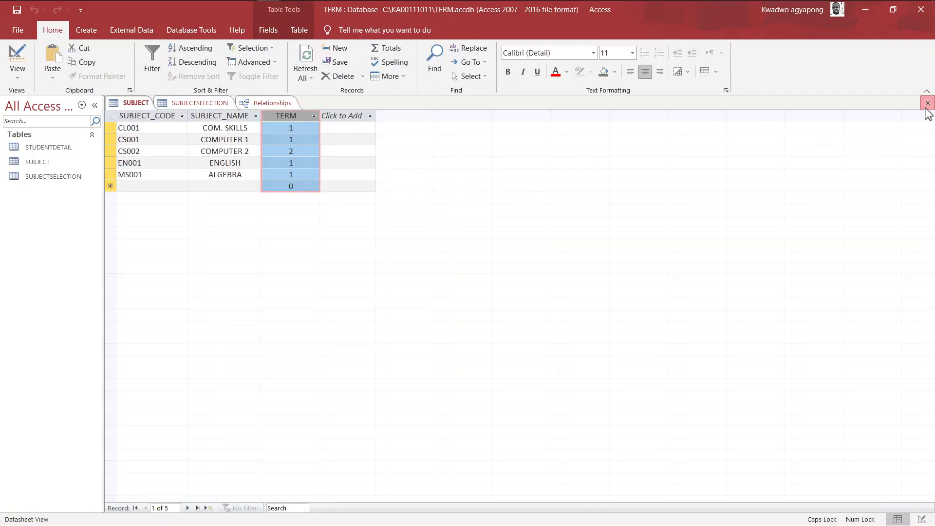
{"action": "left_click", "coordinate": [927, 103]}
{"action": "left_click", "coordinate": [146, 103]}
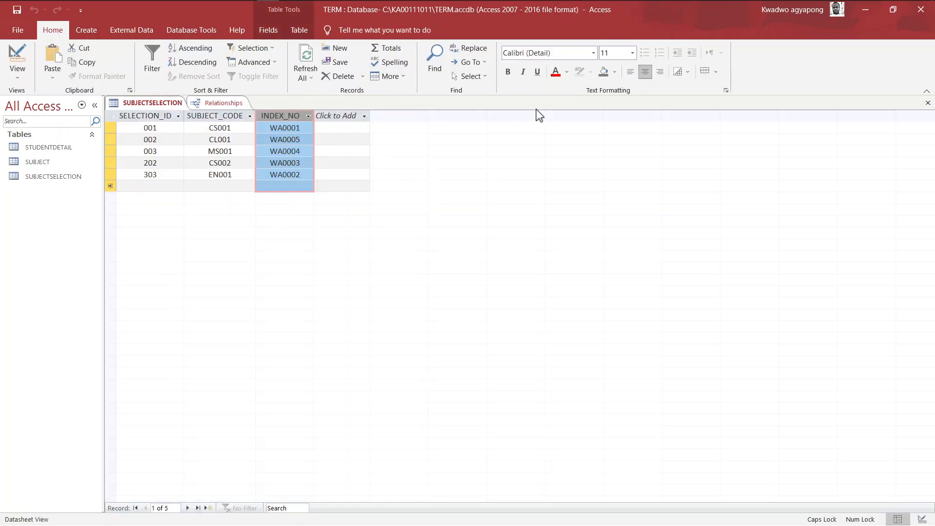
{"action": "left_click", "coordinate": [927, 105]}
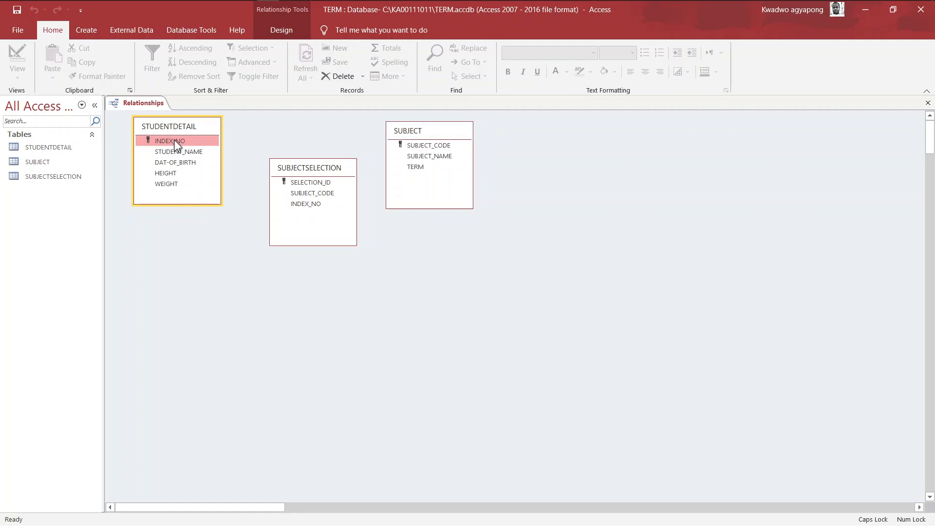
Link INDEX_NO from STUDENTDETAIL to SUBJECTSELECTION with enforced referential integrity
{"action": "left_click_drag", "start_coordinate": [178, 143], "coordinate": [304, 204]}
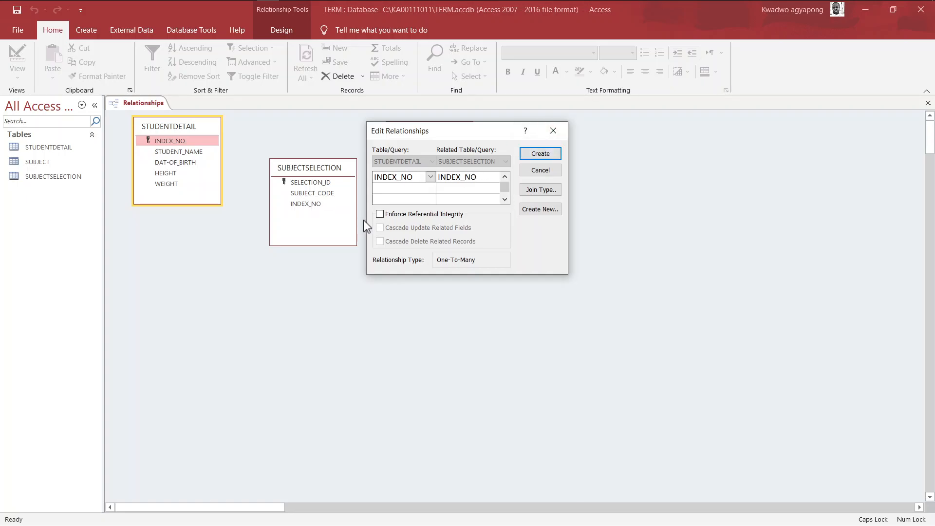
{"action": "left_click", "coordinate": [380, 214]}
{"action": "left_click", "coordinate": [539, 153]}
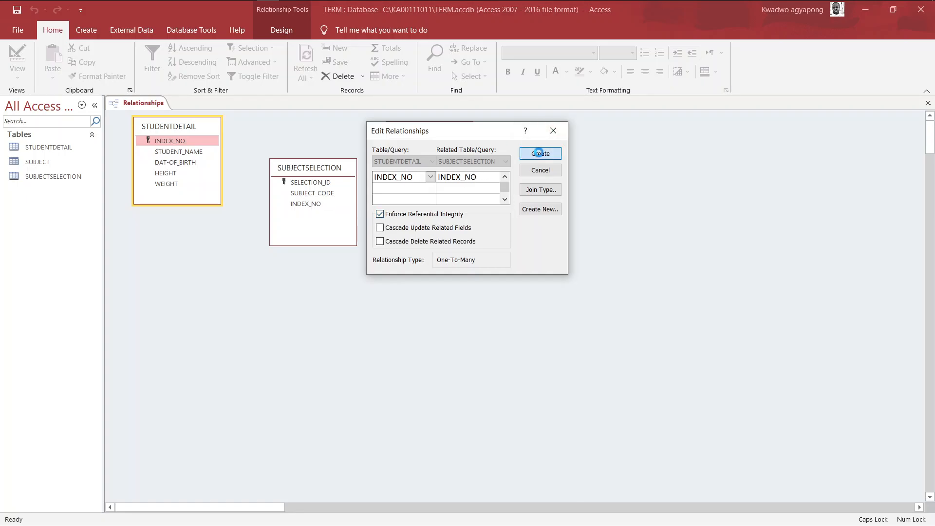
Reposition the boxes and link SUBJECT_CODE from SUBJECT to SUBJECTSELECTION with enforced referential integrity
{"action": "left_click_drag", "start_coordinate": [315, 167], "coordinate": [315, 195]}
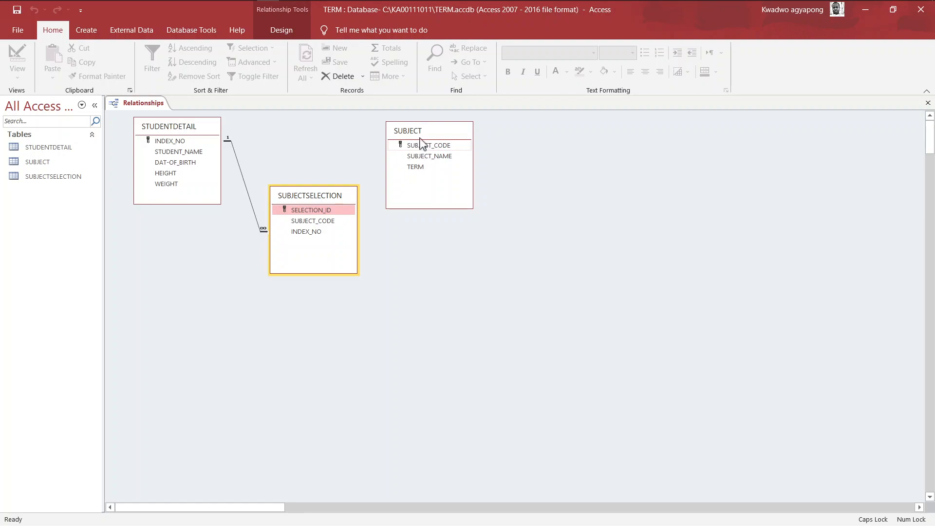
{"action": "left_click_drag", "start_coordinate": [424, 131], "coordinate": [453, 134]}
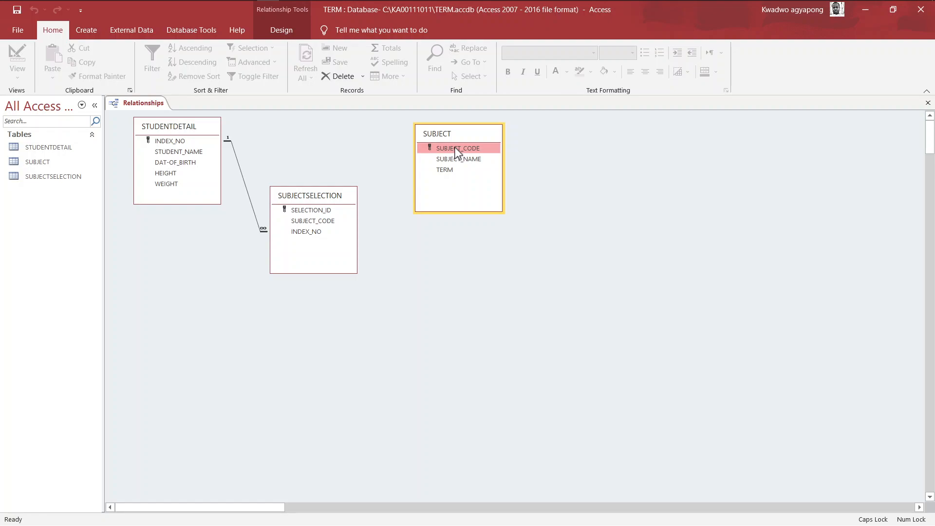
{"action": "left_click_drag", "start_coordinate": [454, 147], "coordinate": [319, 223]}
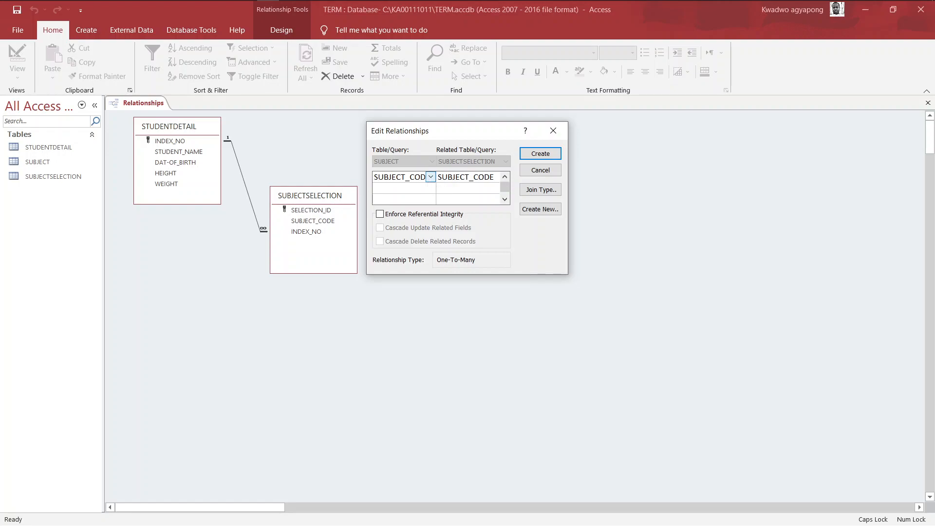
{"action": "left_click", "coordinate": [380, 214]}
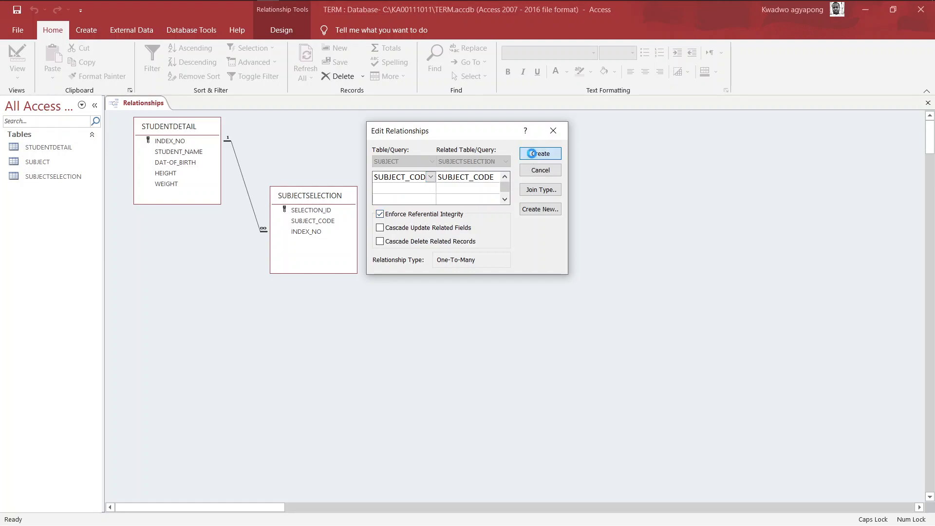
{"action": "left_click", "coordinate": [533, 155]}
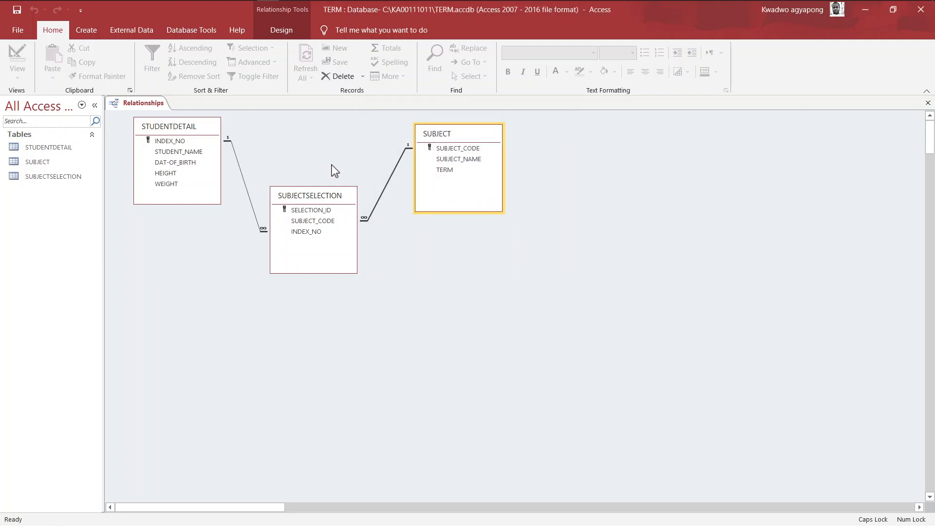
{"action": "right_click", "coordinate": [132, 104]}
Save the relationships layout, then snap Access to the left half of the screen
{"action": "left_click", "coordinate": [149, 108]}
{"action": "key", "text": "super+Tab"}
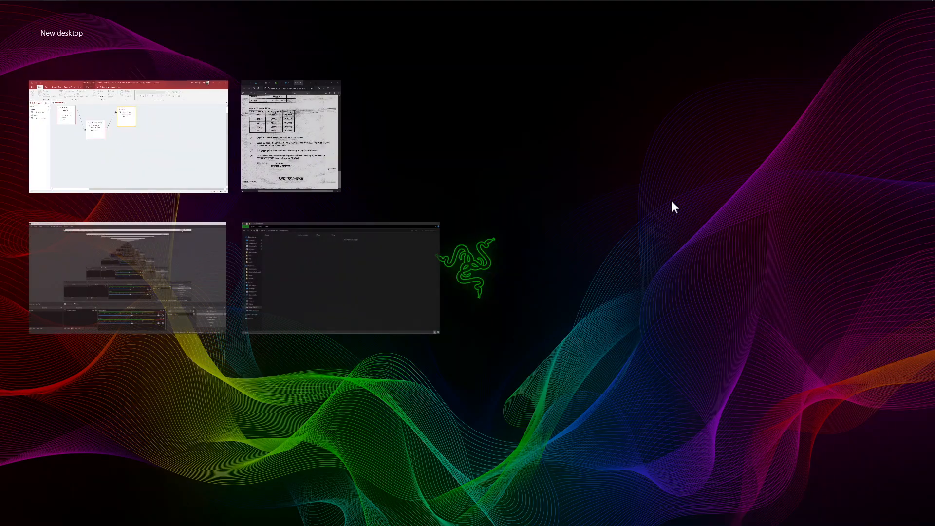
{"action": "right_click", "coordinate": [140, 145]}
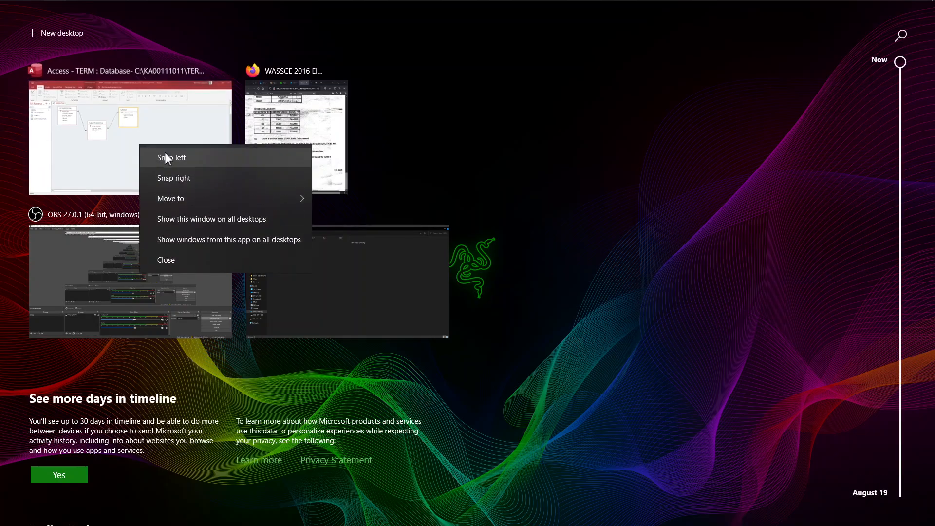
{"action": "left_click", "coordinate": [165, 152]}
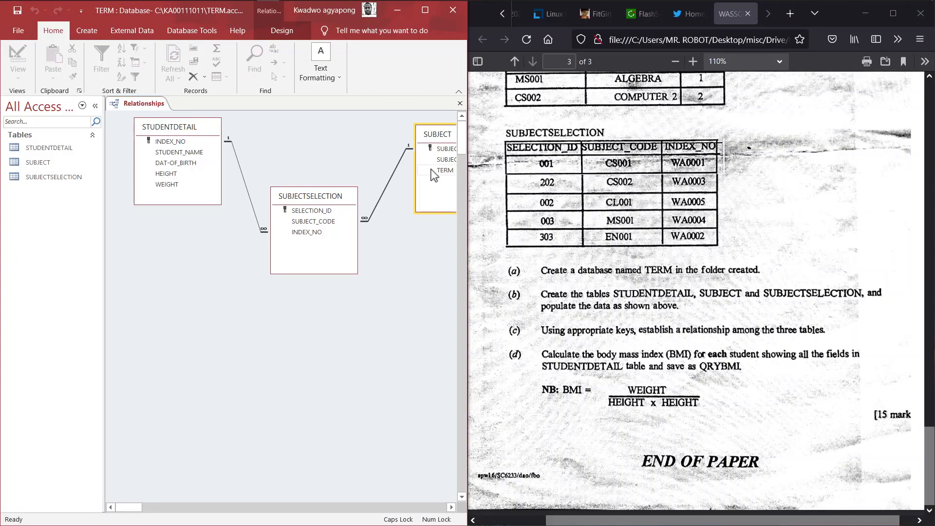
Shift the SUBJECT and SUBJECTSELECTION boxes left, then close the diagram, saving its layout
{"action": "left_click_drag", "start_coordinate": [435, 140], "coordinate": [399, 141]}
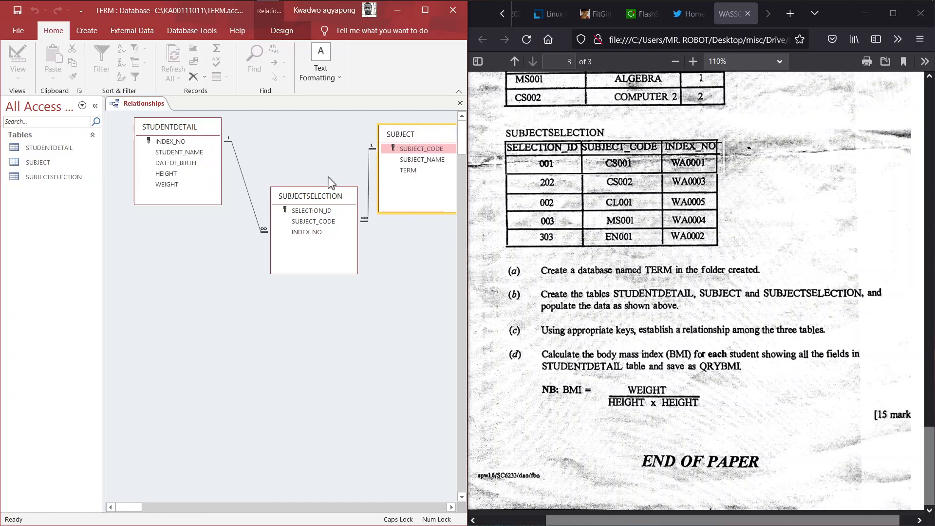
{"action": "left_click_drag", "start_coordinate": [314, 201], "coordinate": [300, 200]}
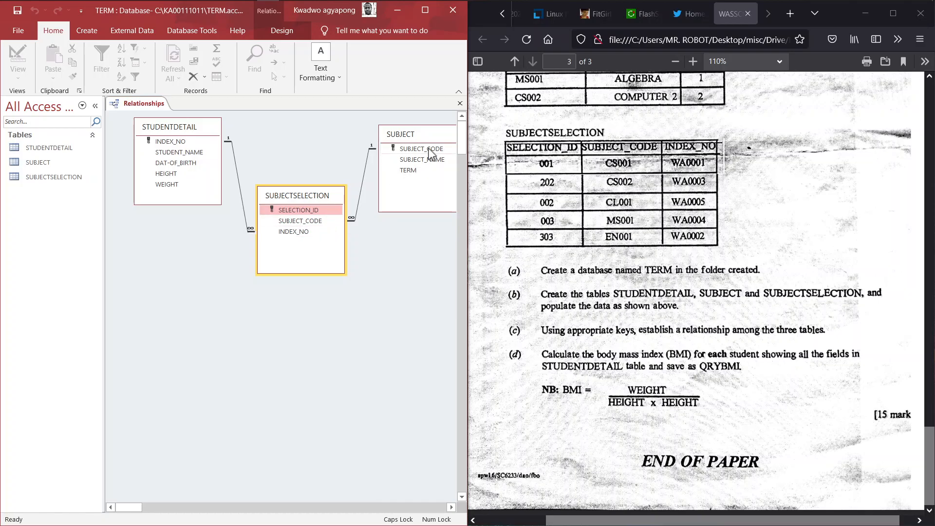
{"action": "left_click", "coordinate": [305, 213]}
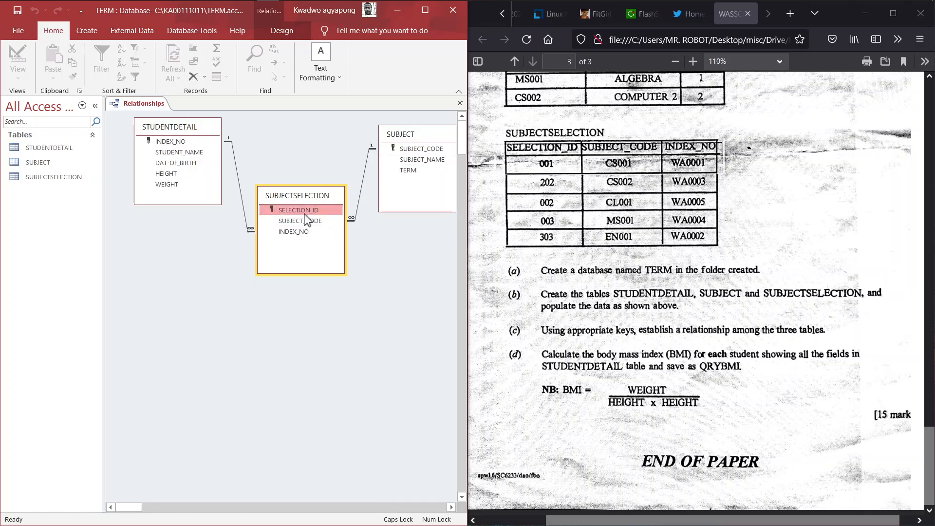
{"action": "left_click", "coordinate": [458, 104]}
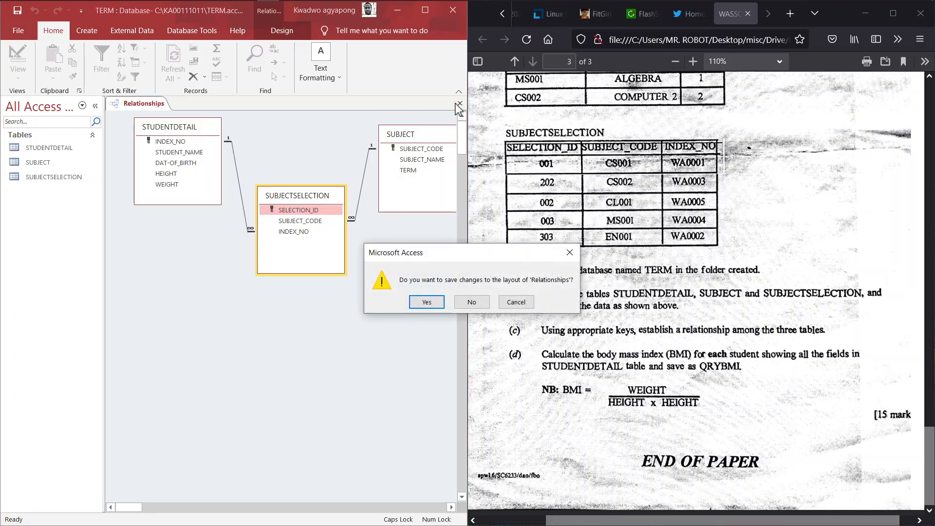
{"action": "left_click", "coordinate": [432, 301]}
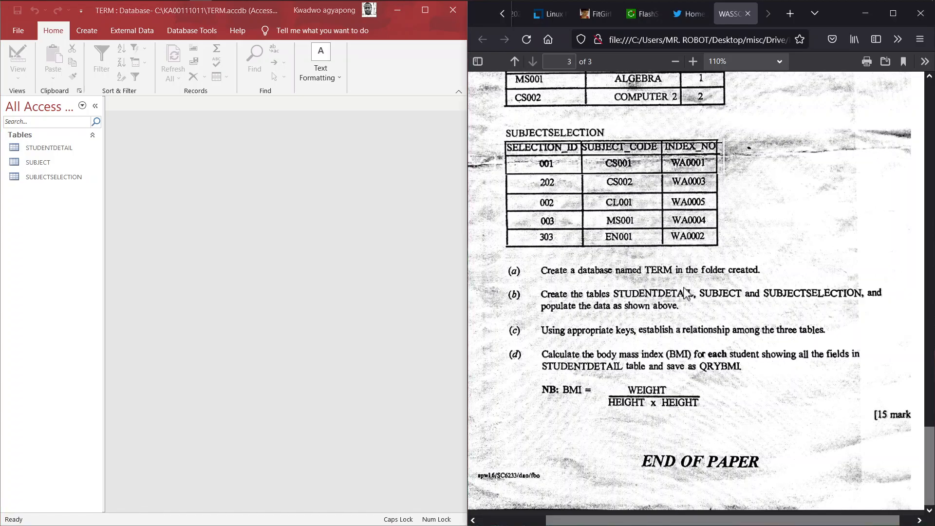
Scroll the exam paper up to the three data tables and bring Access to the front
{"action": "scroll", "coordinate": [686, 293], "scroll_direction": "up", "scroll_amount": 3}
{"action": "scroll", "coordinate": [684, 291], "scroll_direction": "up", "scroll_amount": 4}
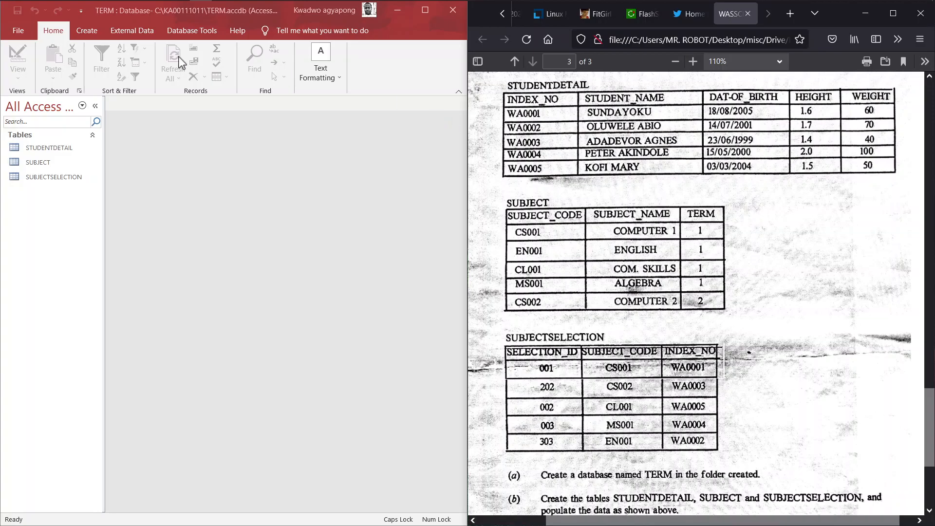
{"action": "left_click", "coordinate": [81, 30]}
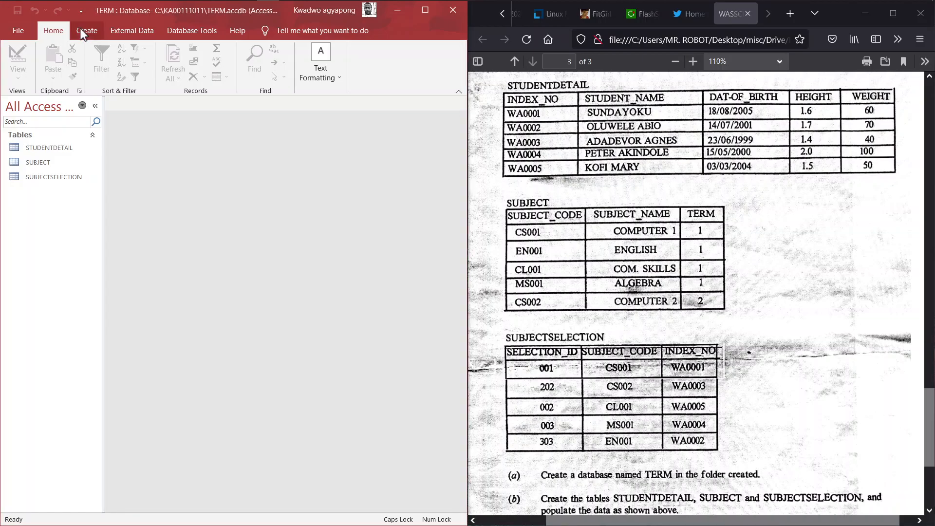
Open the STUDENTDETAIL table, then start a Query Design with STUDENTDETAIL added as its source
{"action": "left_click", "coordinate": [42, 148]}
{"action": "double_click", "coordinate": [42, 147]}
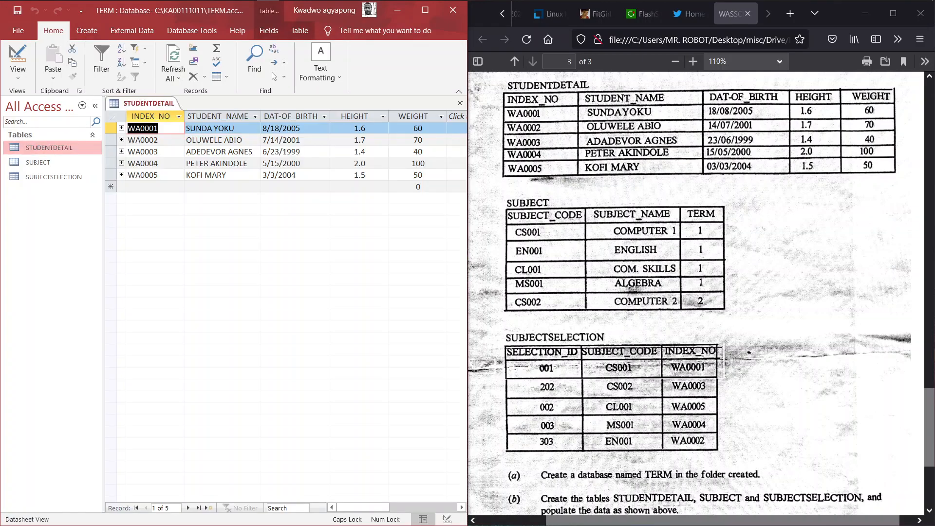
{"action": "left_click", "coordinate": [90, 32]}
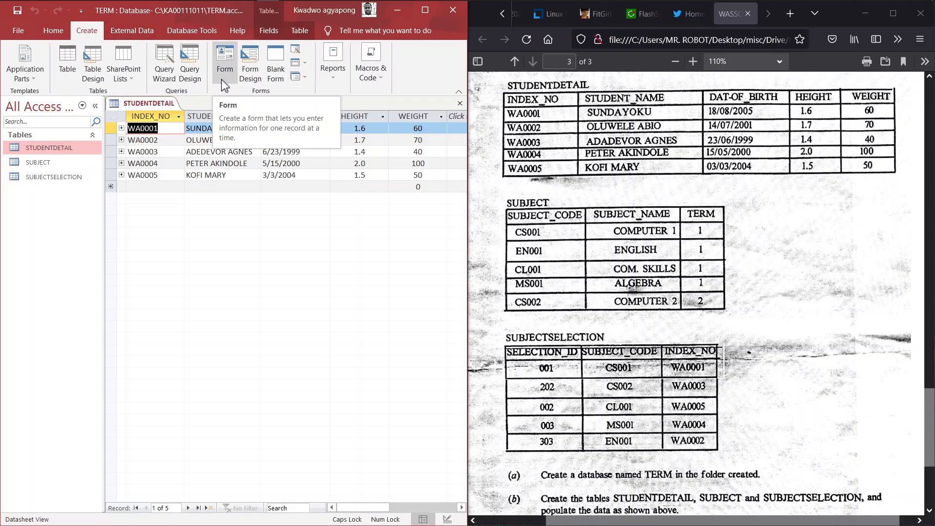
{"action": "left_click", "coordinate": [197, 81]}
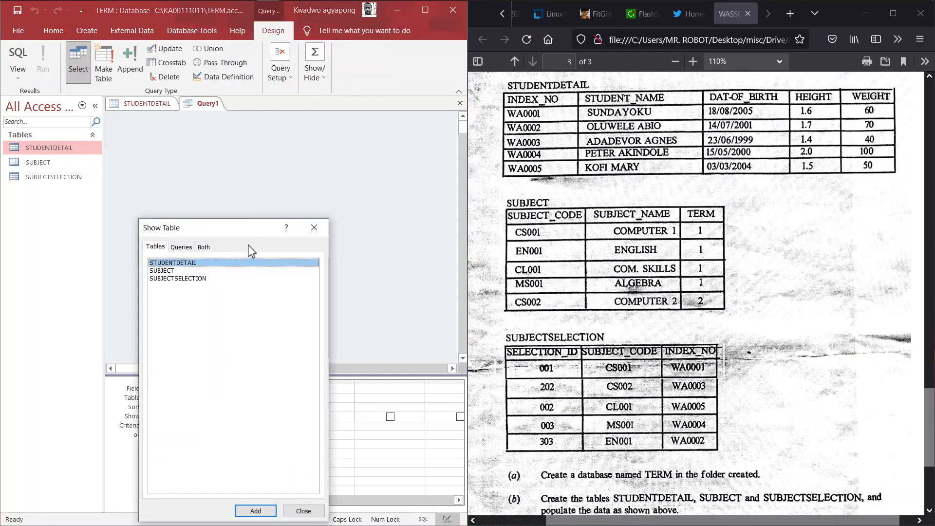
{"action": "left_click_drag", "start_coordinate": [236, 231], "coordinate": [360, 109]}
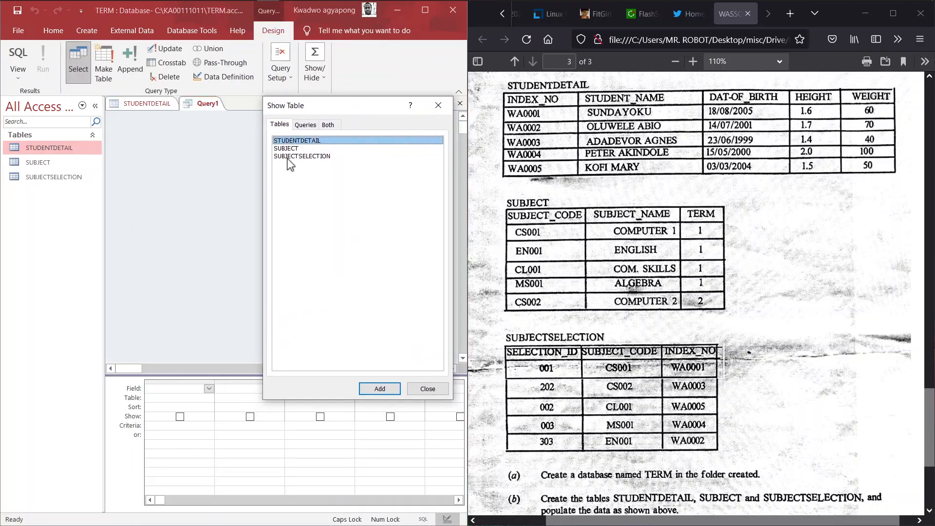
{"action": "left_click", "coordinate": [302, 156]}
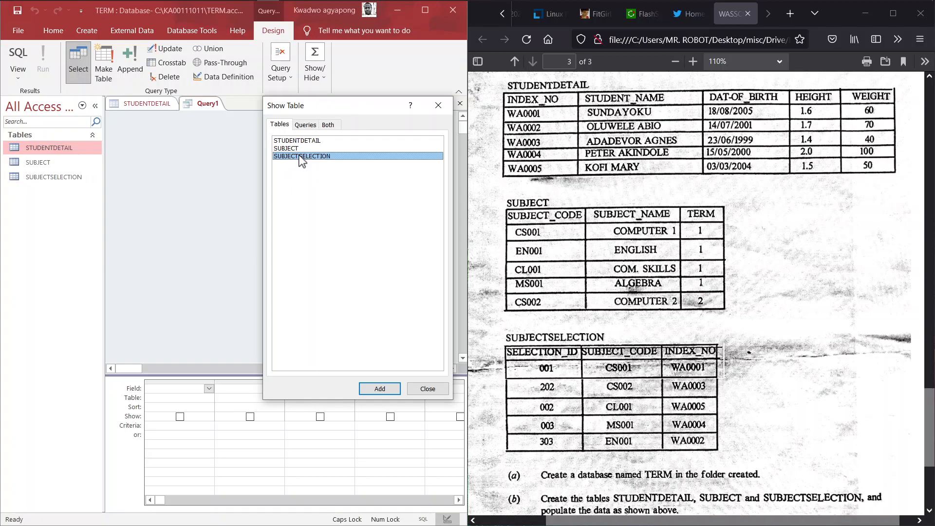
{"action": "left_click", "coordinate": [297, 140]}
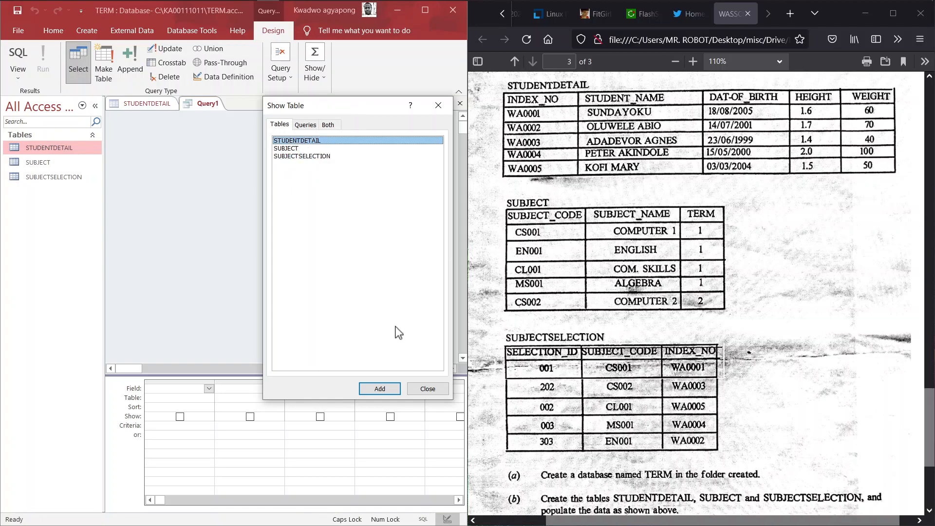
{"action": "left_click", "coordinate": [378, 389]}
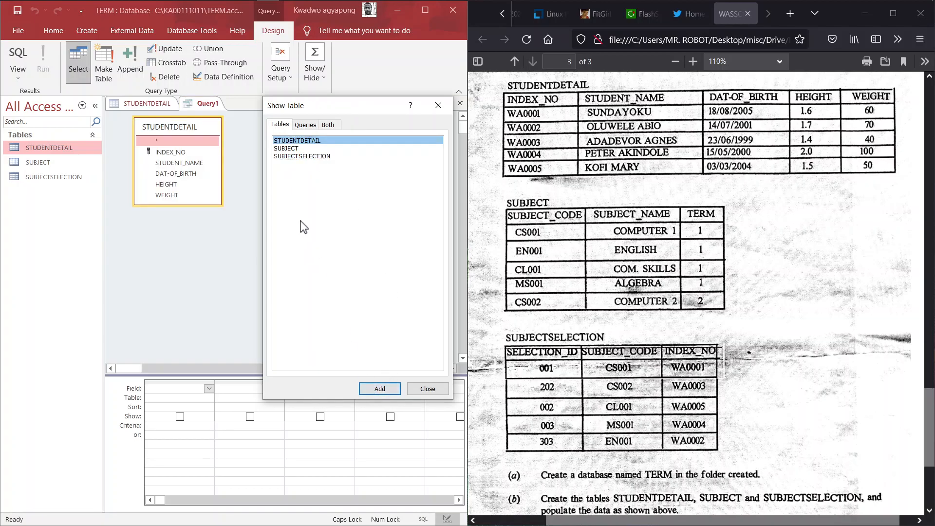
{"action": "left_click", "coordinate": [425, 389]}
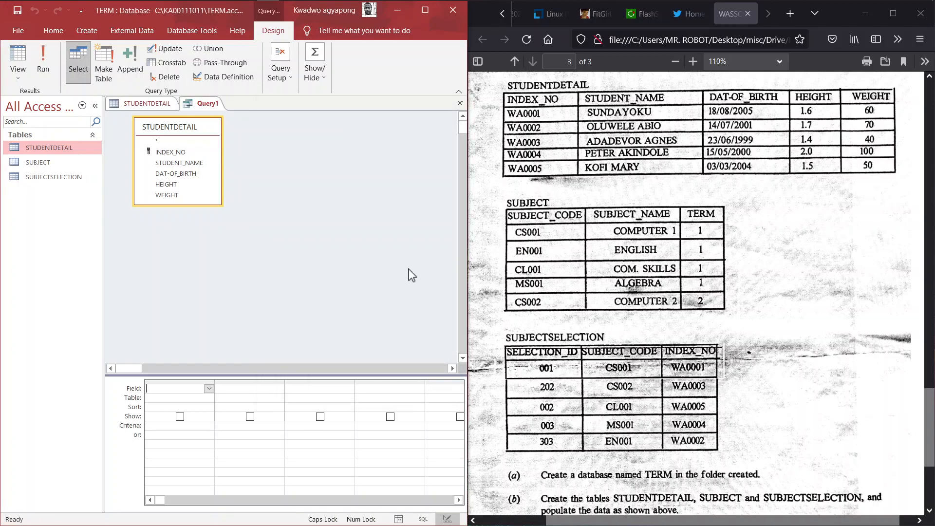
Scroll the PDF to question (d), maximize Access, and switch Query1 to SQL View
{"action": "scroll", "coordinate": [657, 402], "scroll_direction": "down", "scroll_amount": 4}
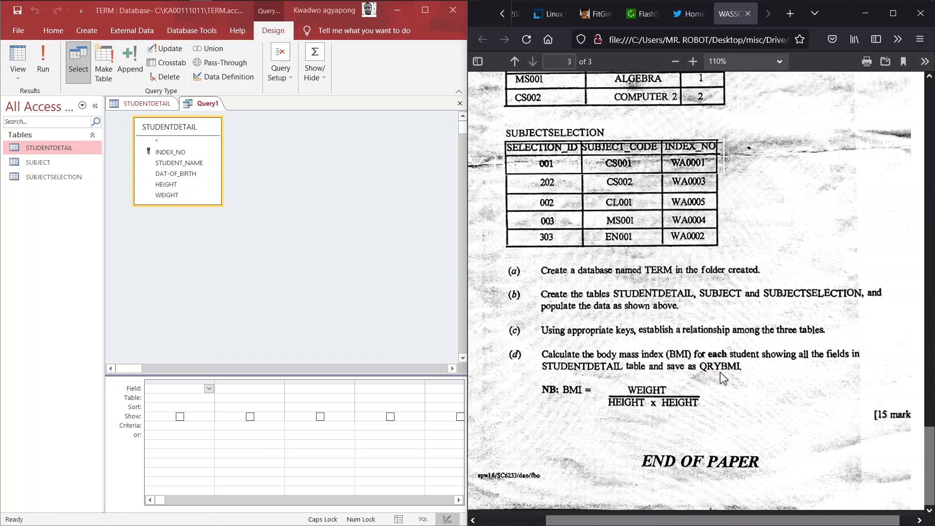
{"action": "left_click", "coordinate": [420, 14]}
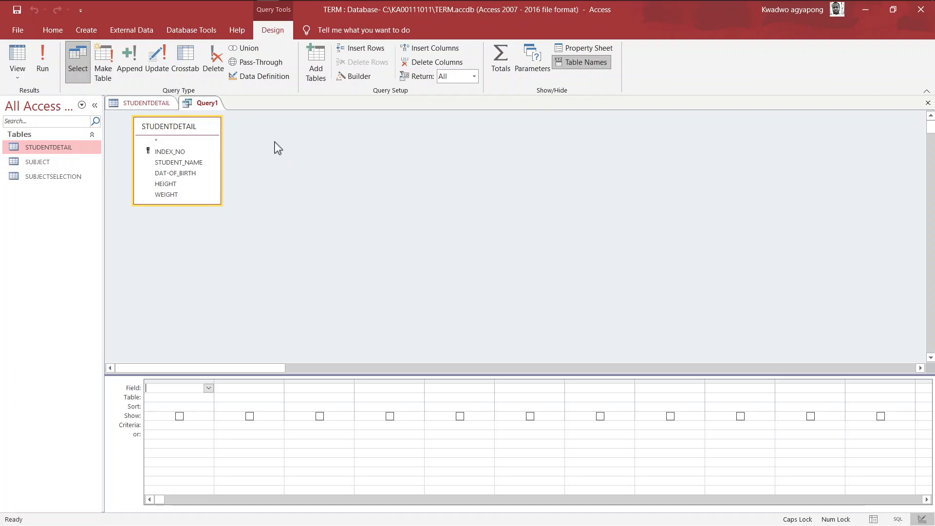
{"action": "left_click", "coordinate": [18, 75]}
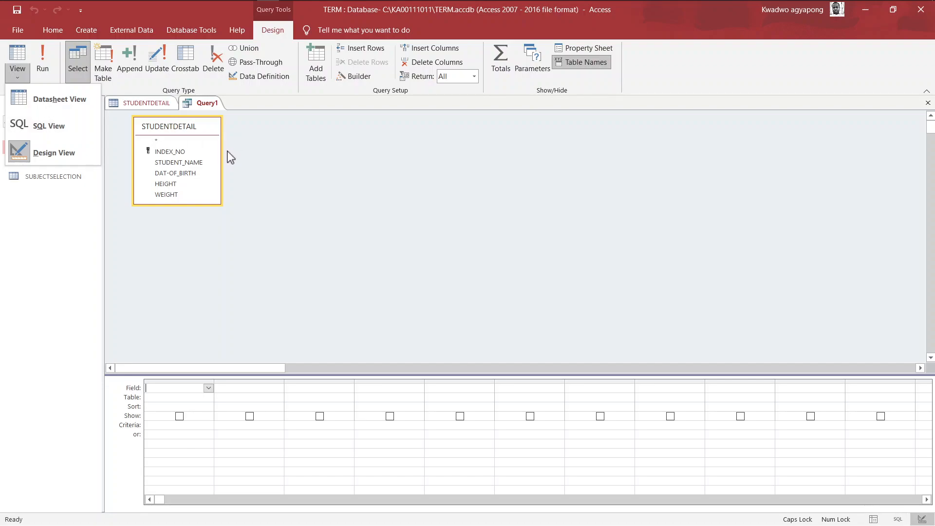
{"action": "left_click", "coordinate": [62, 128]}
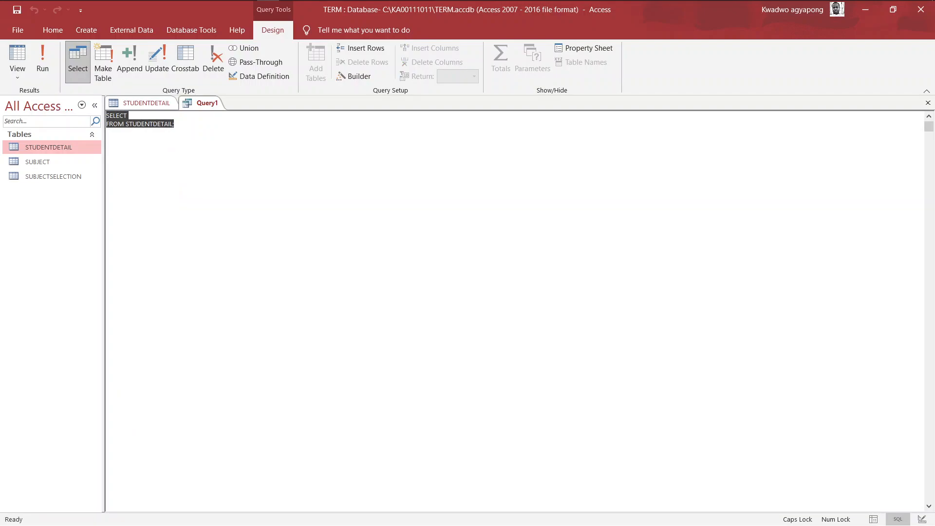
Copy STUDENTDETAIL from the FROM line and make the first SELECT field STUDENTDETAIL.[INDEX_NO]
{"action": "left_click", "coordinate": [107, 132]}
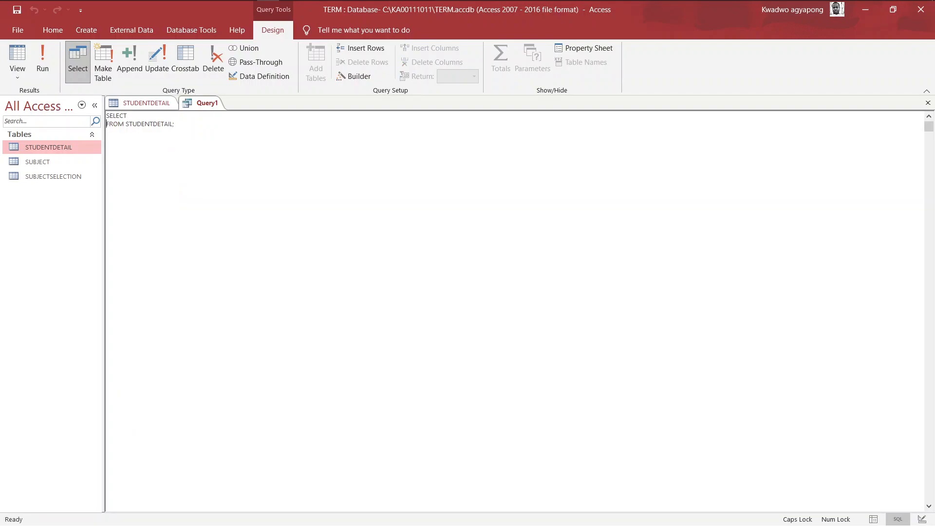
{"action": "left_click_drag", "start_coordinate": [126, 124], "coordinate": [173, 123]}
{"action": "key", "text": "ctrl+c"}
{"action": "left_click", "coordinate": [129, 116]}
{"action": "key", "text": "ctrl+v"}
{"action": "type", "text": "INDEX_NO"}
{"action": "key", "text": "super+Tab"}
Snap Access to the left half of the screen beside the exam PDF
{"action": "right_click", "coordinate": [156, 161]}
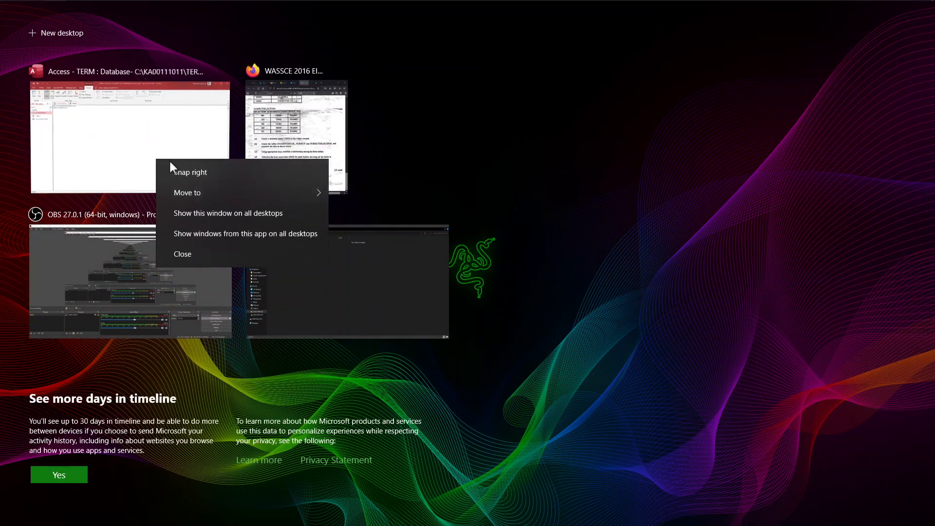
{"action": "left_click", "coordinate": [187, 172]}
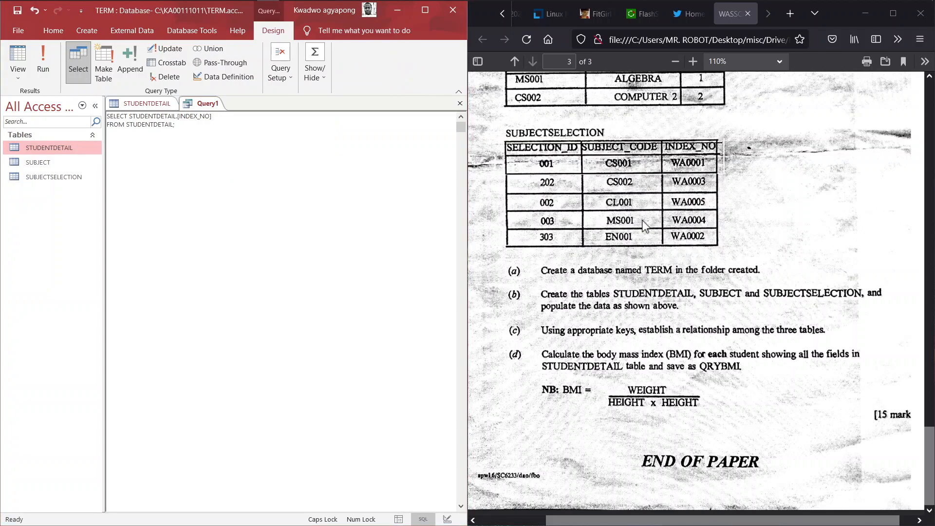
{"action": "scroll", "coordinate": [644, 224], "scroll_direction": "up", "scroll_amount": 5}
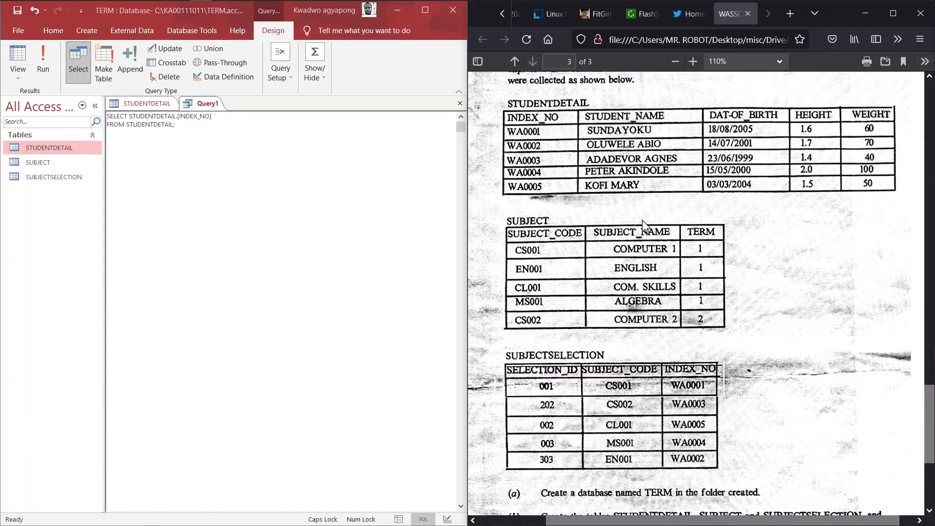
{"action": "left_click", "coordinate": [255, 127]}
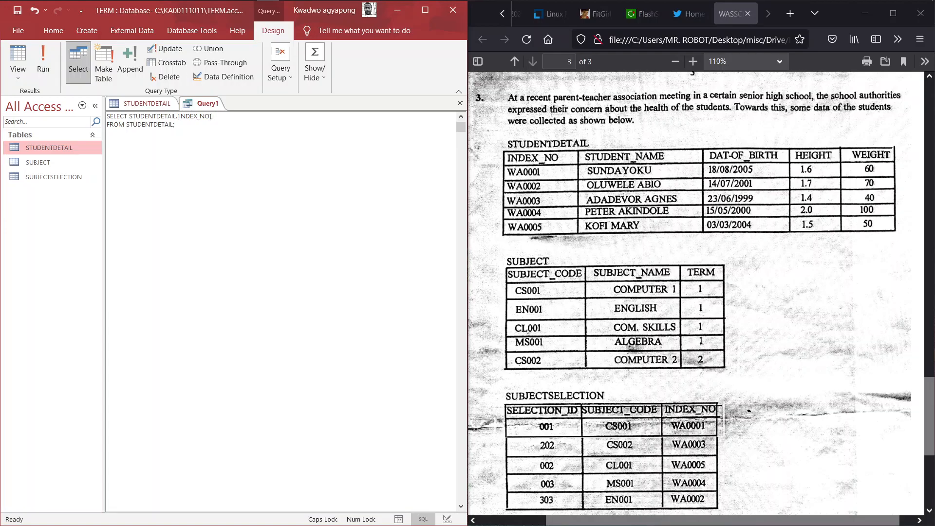
Add STUDENTDETAIL's STUDENT_NAME, DAT-OF_BIRTH, HEIGHT and WEIGHT fields to the SELECT line
{"action": "key", "text": "ctrl+v"}
{"action": "type", "text": "STUDENT_NAME],"}
{"action": "key", "text": "ctrl+v"}
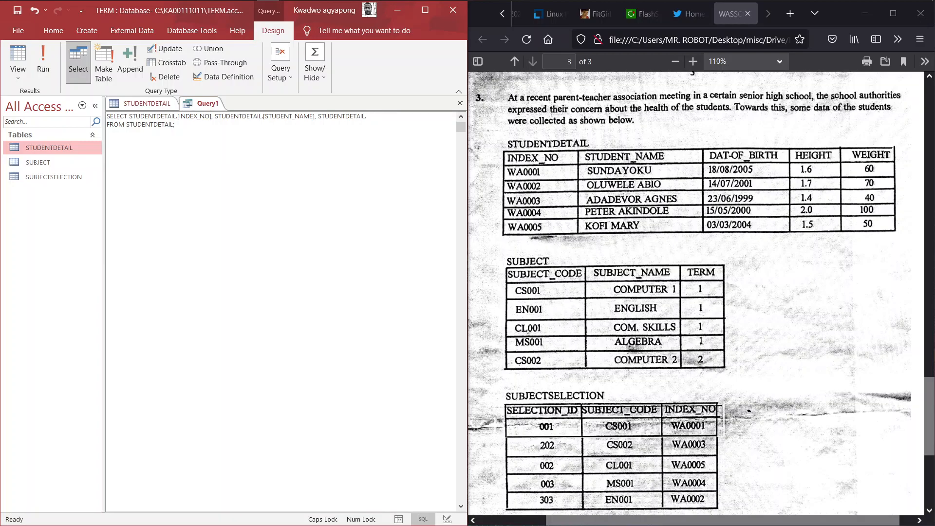
{"action": "type", "text": ".[DAT-OF_BIRTH"}
{"action": "type", "text": "STUDENTDETAIL"}
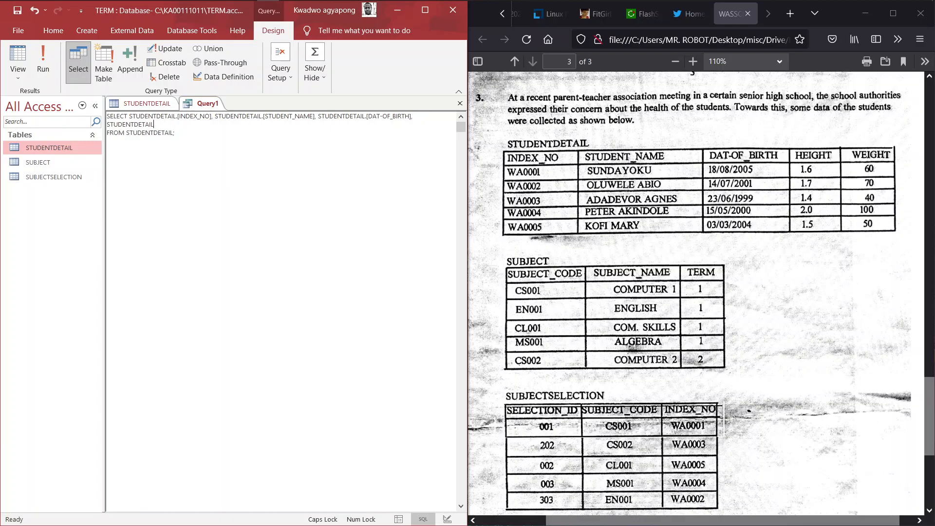
{"action": "type", "text": ".HEIGHT,"}
{"action": "type", "text": "STUDENTDETAIL"}
{"action": "type", "text": ".WEIGHT"}
Maximize Access and append ([WEIGHT]/([HEIGHT] * [HEIGHT])) AS BMI to the SELECT line
{"action": "left_click", "coordinate": [430, 11]}
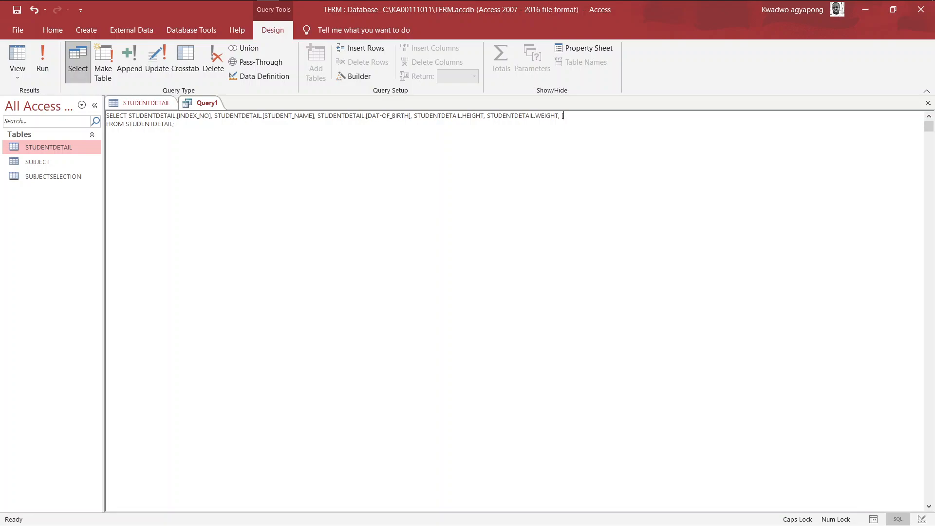
{"action": "type", "text": "WEIGHT"}
{"action": "type", "text": "HE"}
{"action": "type", "text": "IGHT"}
{"action": "type", "text": "] * [HEIGHT"}
{"action": "type", "text": "("}
{"action": "type", "text": ")"}
{"action": "type", "text": "("}
{"action": "type", "text": "A"}
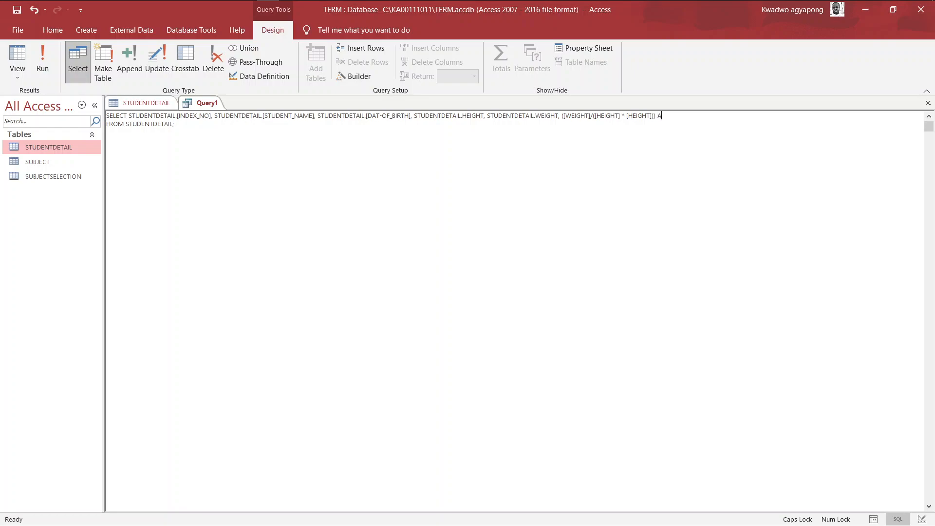
{"action": "type", "text": "S MB"}
{"action": "key", "text": "BackSpace"}
{"action": "key", "text": "BackSpace"}
{"action": "type", "text": "BM"}
Run Query1 and autofit the BMI column so values like 20.4081632653061 show fully
{"action": "left_click", "coordinate": [39, 71]}
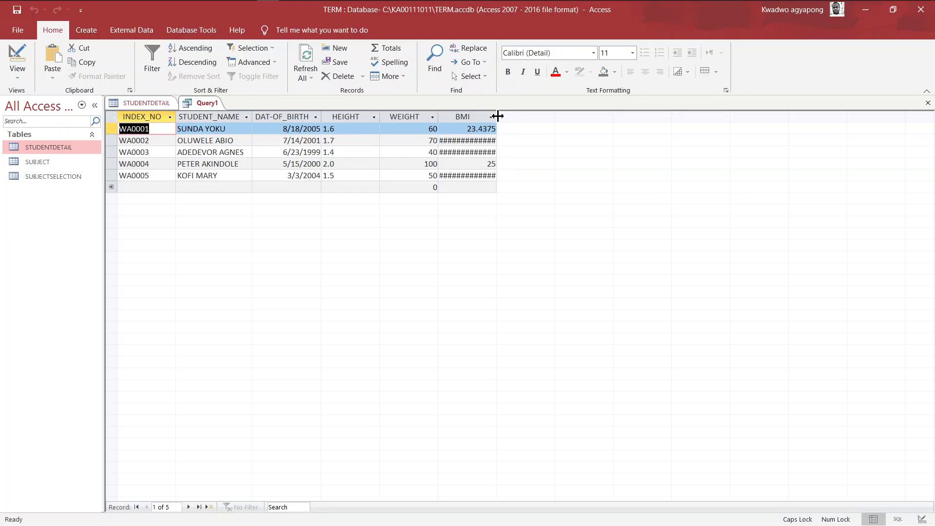
{"action": "double_click", "coordinate": [497, 115]}
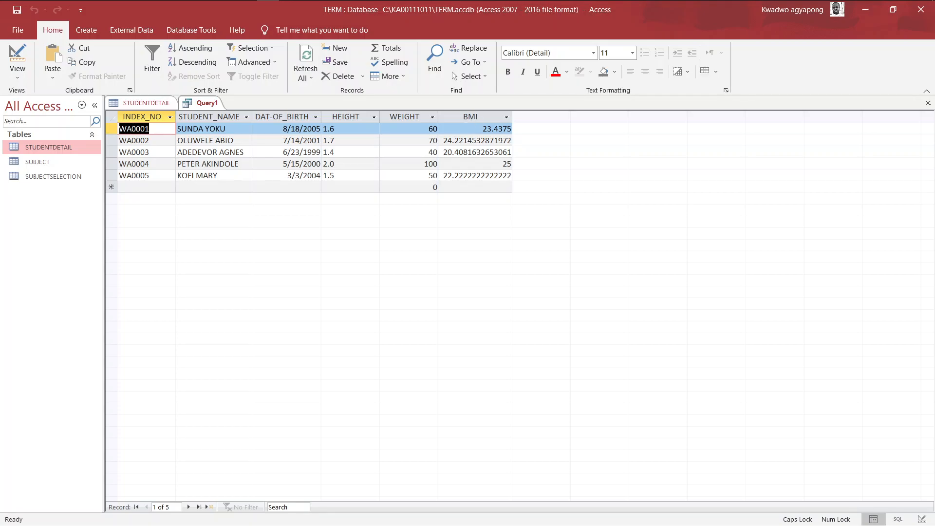
{"action": "key", "text": "super"}
Launch Calculator from search and enter 60 ÷
{"action": "type", "text": "CAL"}
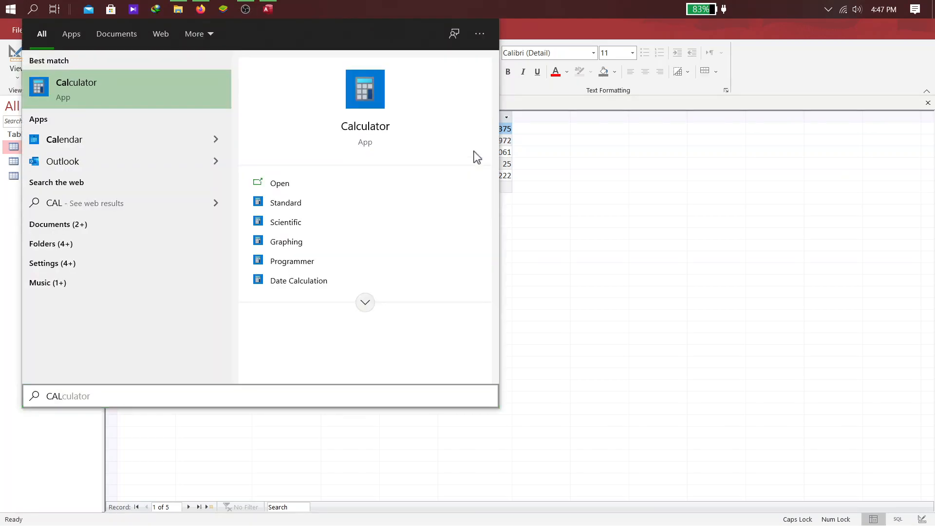
{"action": "key", "text": "Return"}
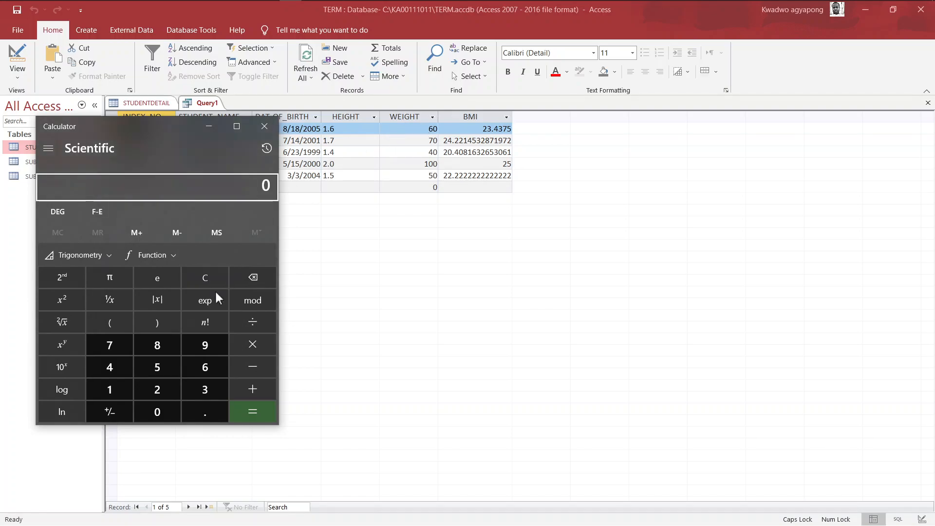
{"action": "left_click", "coordinate": [209, 366]}
{"action": "left_click", "coordinate": [164, 411]}
{"action": "left_click", "coordinate": [260, 317]}
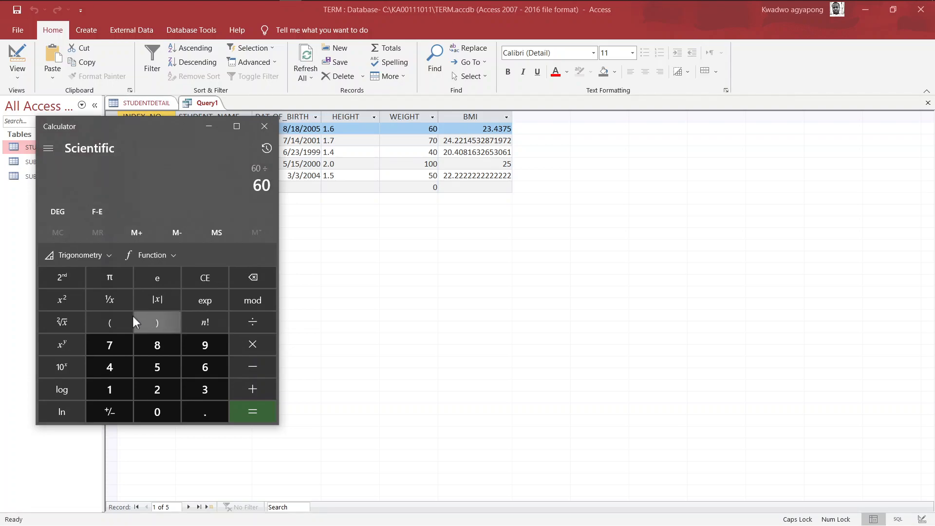
Enter (1.6 × 1.6) to get 23.4375, matching the first BMI, then close Calculator
{"action": "left_click", "coordinate": [114, 320]}
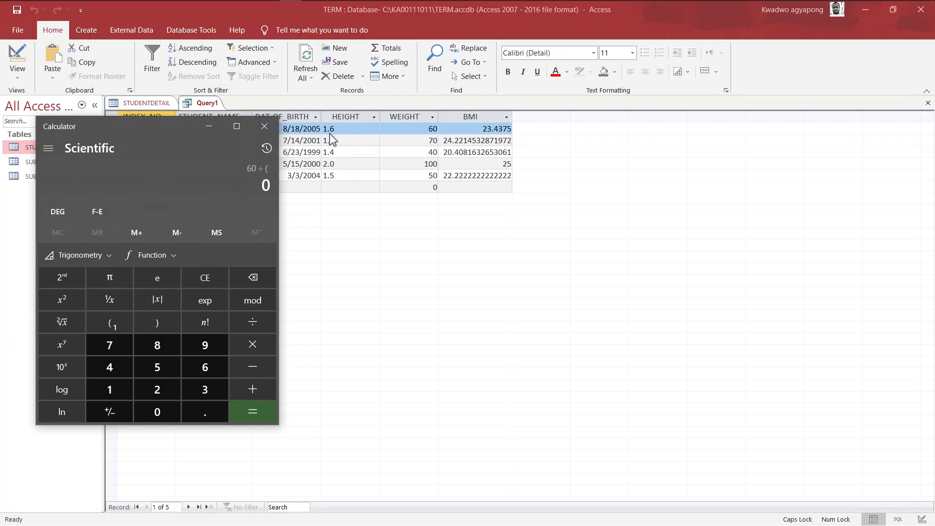
{"action": "left_click", "coordinate": [113, 384]}
{"action": "left_click", "coordinate": [201, 410]}
{"action": "left_click", "coordinate": [206, 366]}
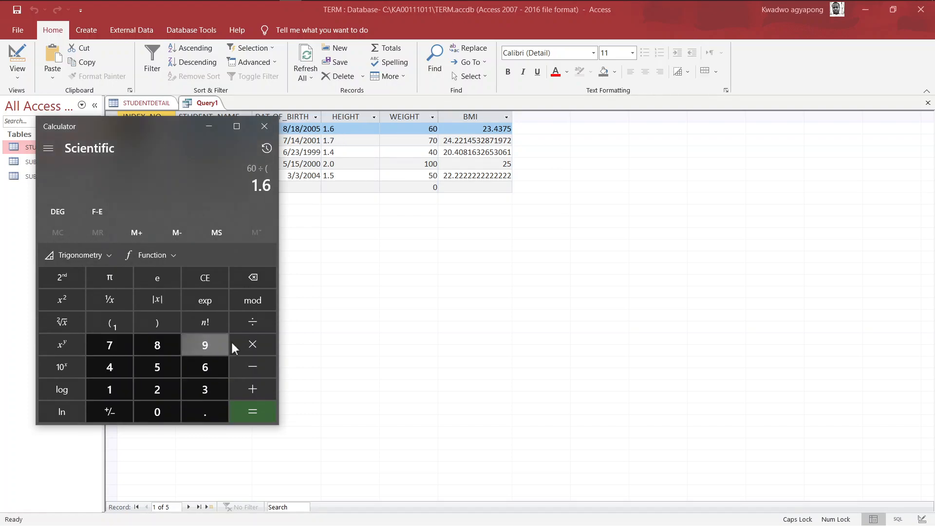
{"action": "left_click", "coordinate": [252, 344]}
{"action": "left_click", "coordinate": [117, 389]}
{"action": "left_click", "coordinate": [204, 413]}
{"action": "left_click", "coordinate": [207, 363]}
{"action": "left_click", "coordinate": [156, 317]}
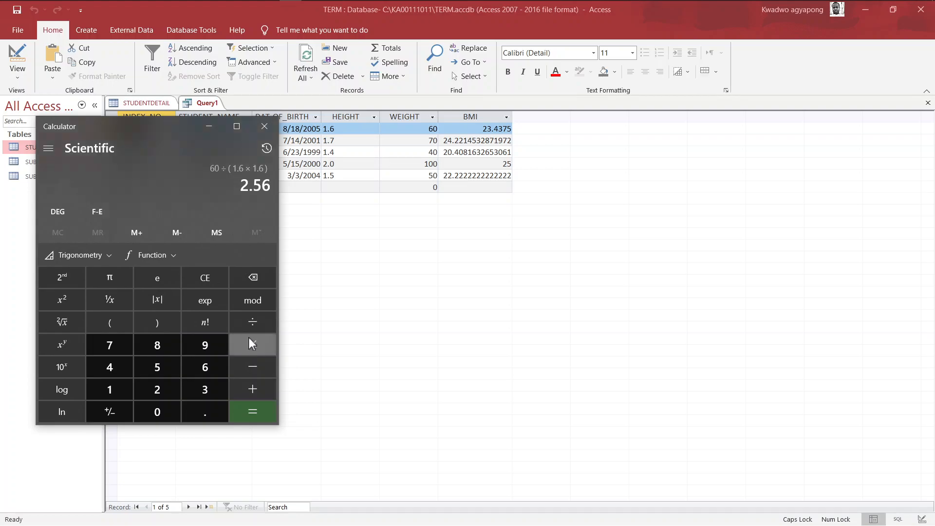
{"action": "left_click", "coordinate": [252, 413]}
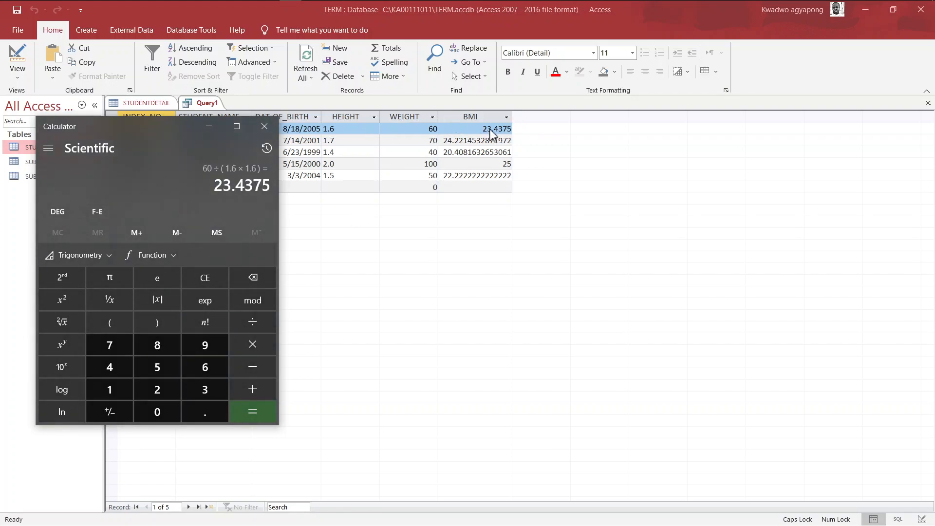
{"action": "left_click", "coordinate": [265, 127]}
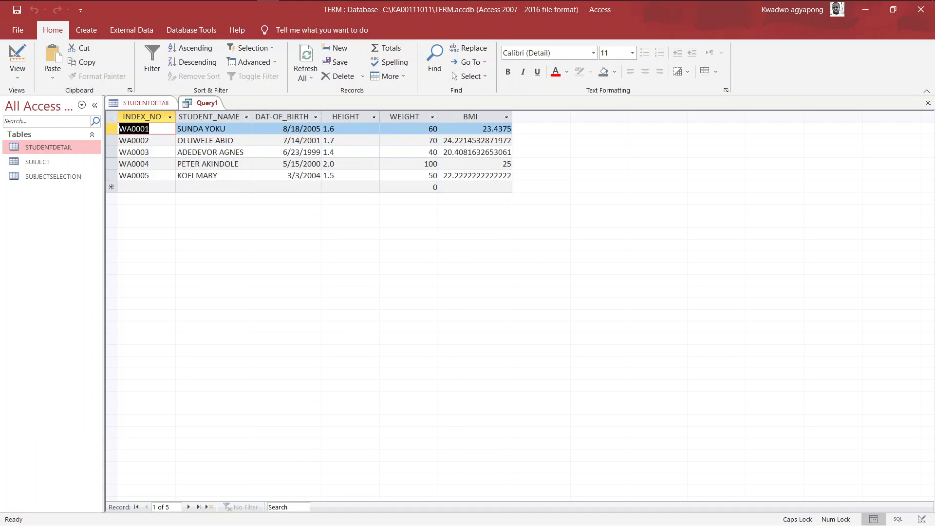
Snap Access to the left half of the screen using Task View
{"action": "key", "text": "super+Tab"}
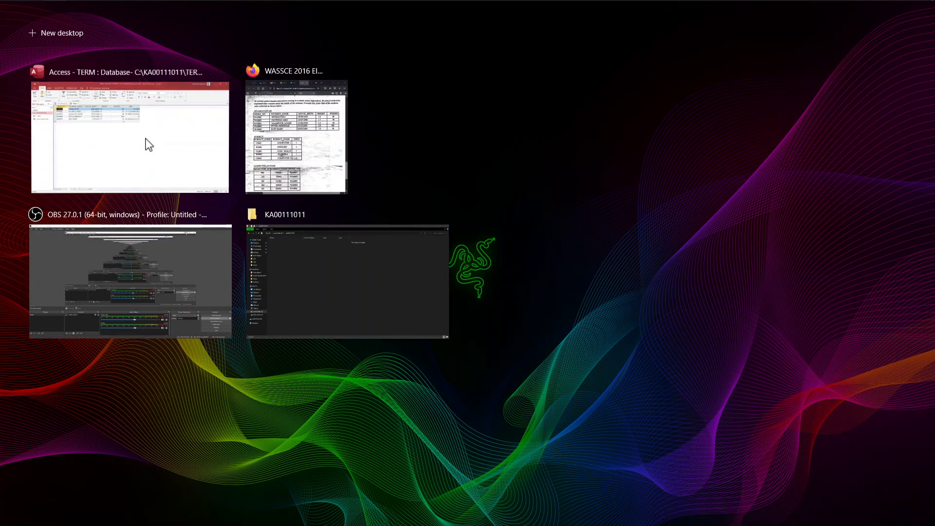
{"action": "right_click", "coordinate": [145, 139]}
{"action": "left_click", "coordinate": [180, 147]}
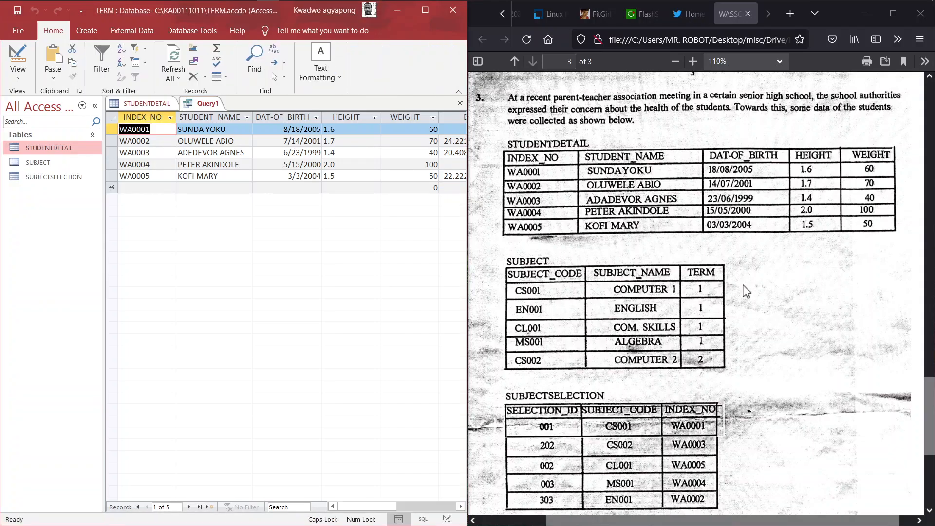
{"action": "scroll", "coordinate": [745, 290], "scroll_direction": "down", "scroll_amount": 5}
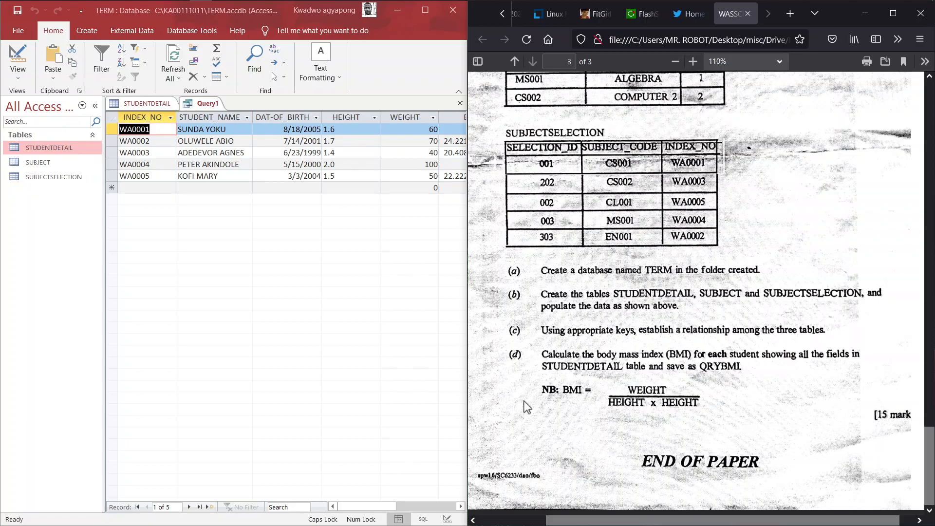
{"action": "left_click_drag", "start_coordinate": [359, 506], "coordinate": [334, 506]}
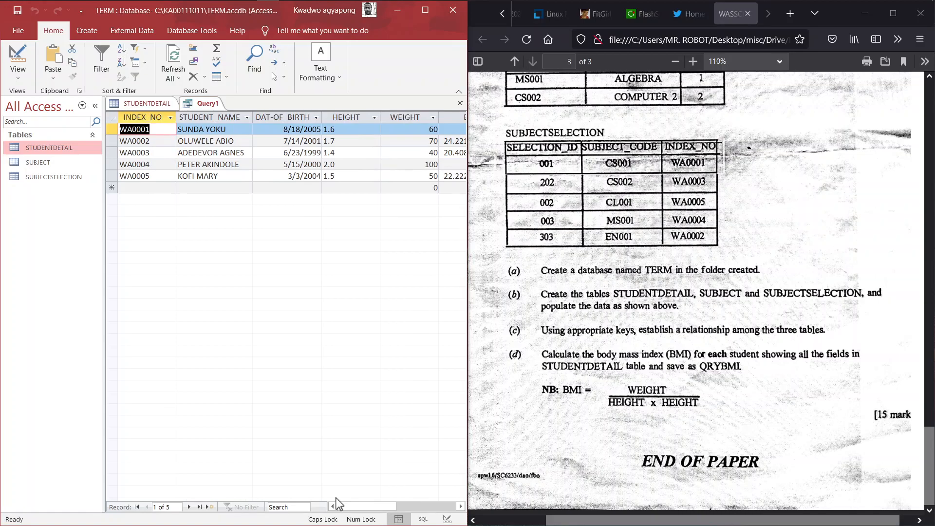
Save Query1 as QRYBMI and maximize Access
{"action": "right_click", "coordinate": [203, 110]}
{"action": "left_click", "coordinate": [230, 116]}
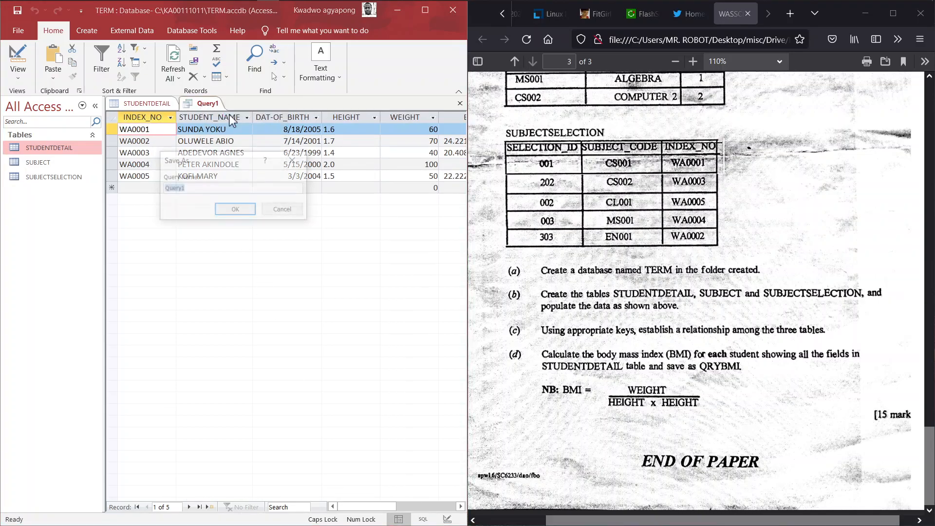
{"action": "type", "text": "QRYBMI"}
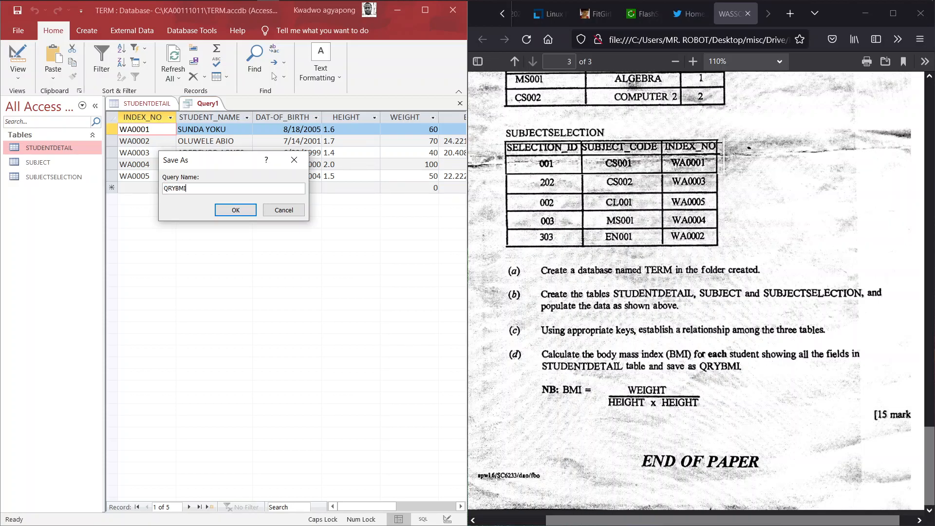
{"action": "left_click", "coordinate": [236, 210]}
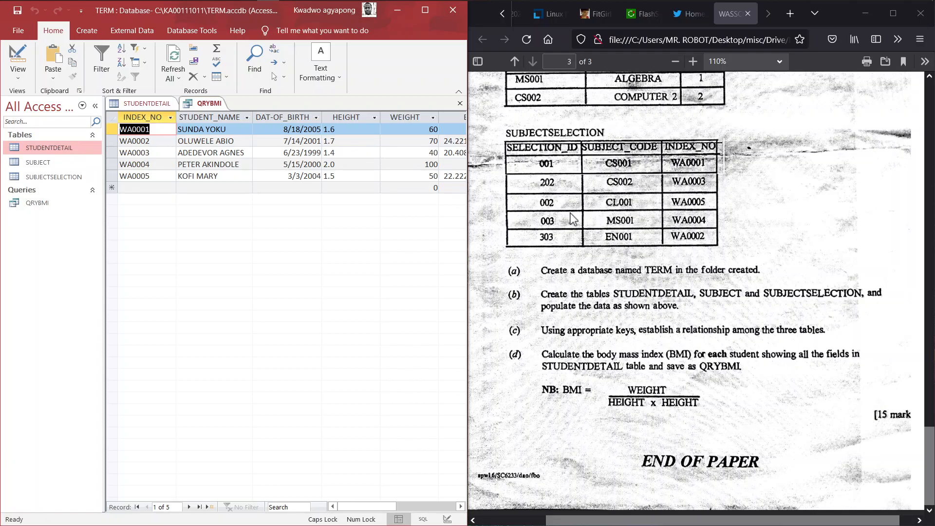
{"action": "left_click", "coordinate": [425, 11]}
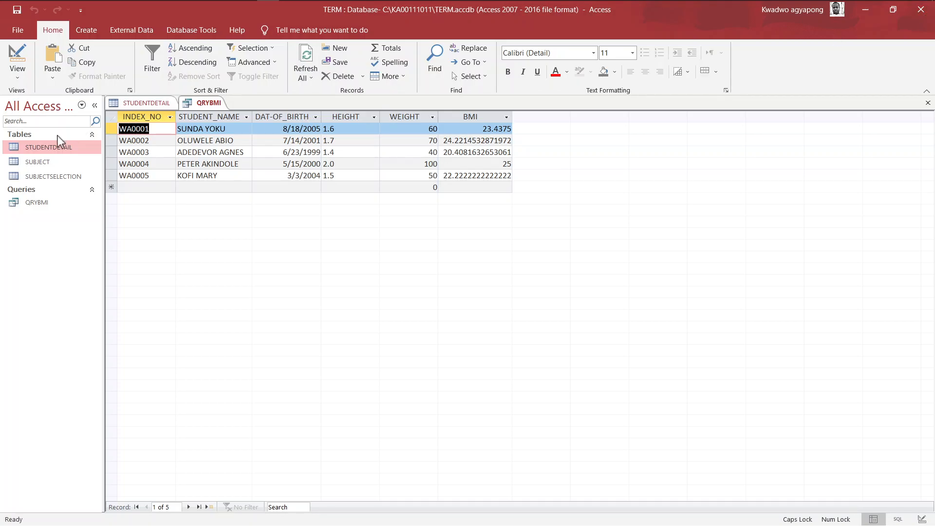
Open the STUDENTDETAIL, SUBJECT and SUBJECTSELECTION tables, then close Access
{"action": "double_click", "coordinate": [52, 148]}
{"action": "double_click", "coordinate": [59, 162]}
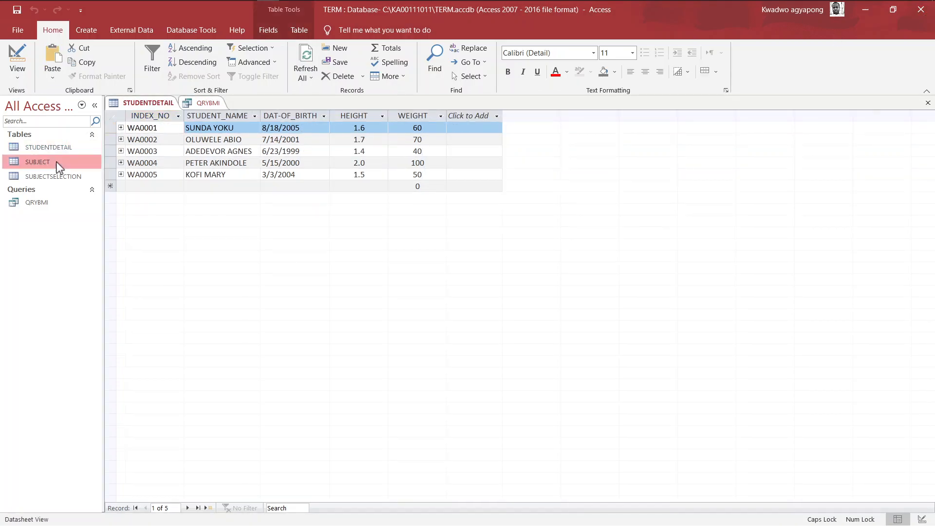
{"action": "double_click", "coordinate": [72, 177]}
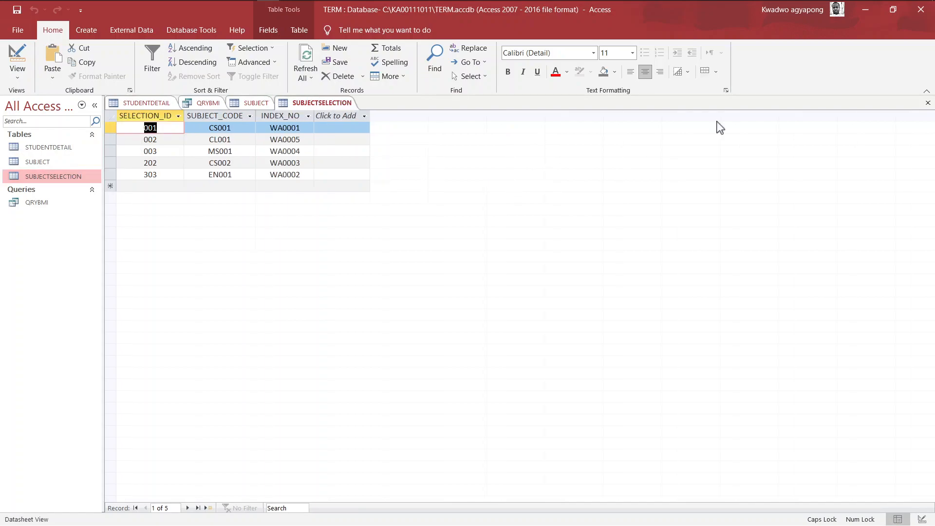
{"action": "left_click", "coordinate": [920, 10]}
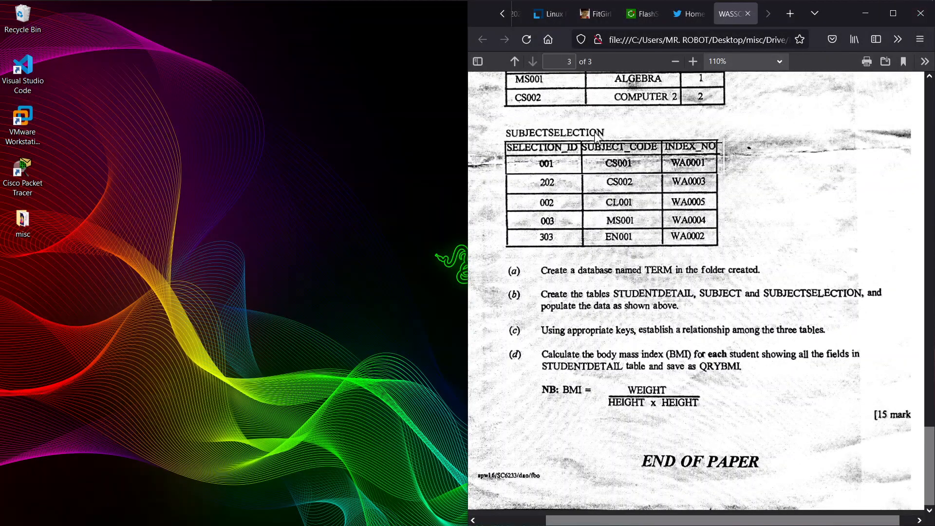
Maximize Firefox, scroll the practical PDF up to page 3, and open File Explorer
{"action": "left_click", "coordinate": [893, 13]}
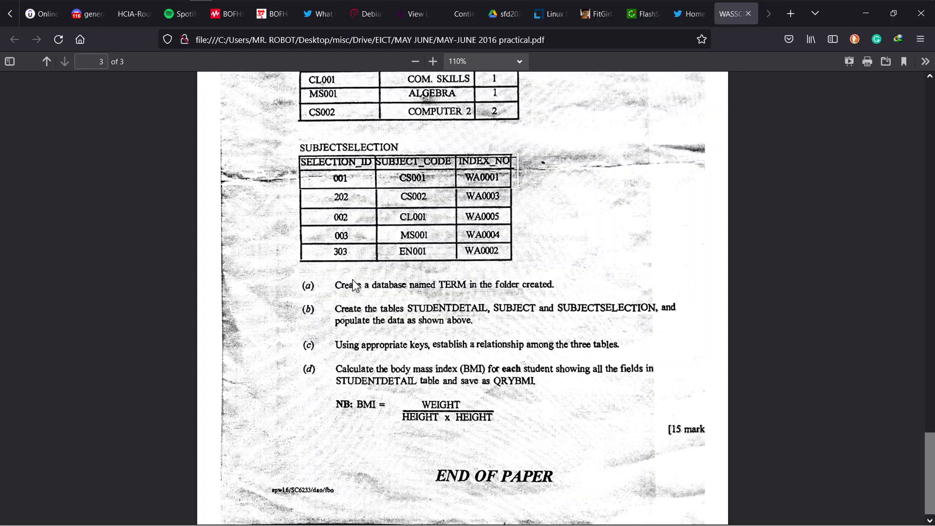
{"action": "scroll", "coordinate": [354, 285], "scroll_direction": "up", "scroll_amount": 3}
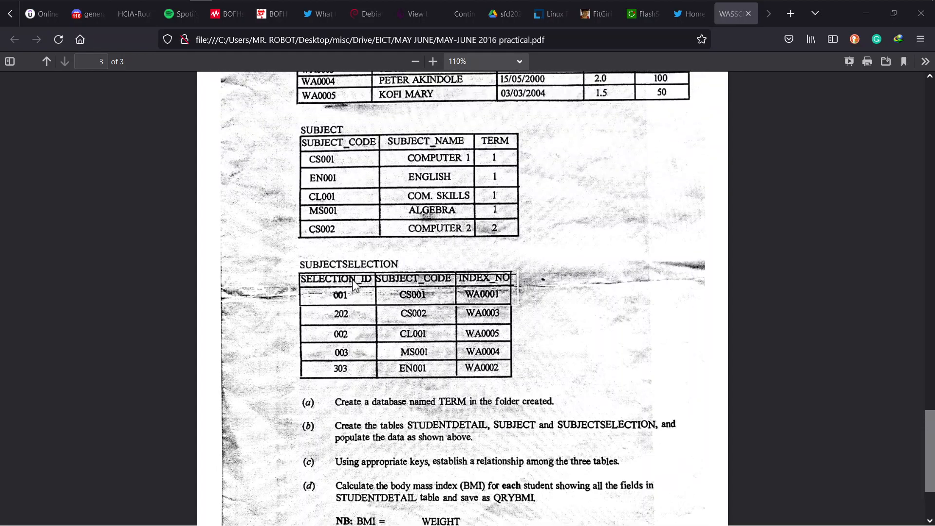
{"action": "key", "text": "super+e"}
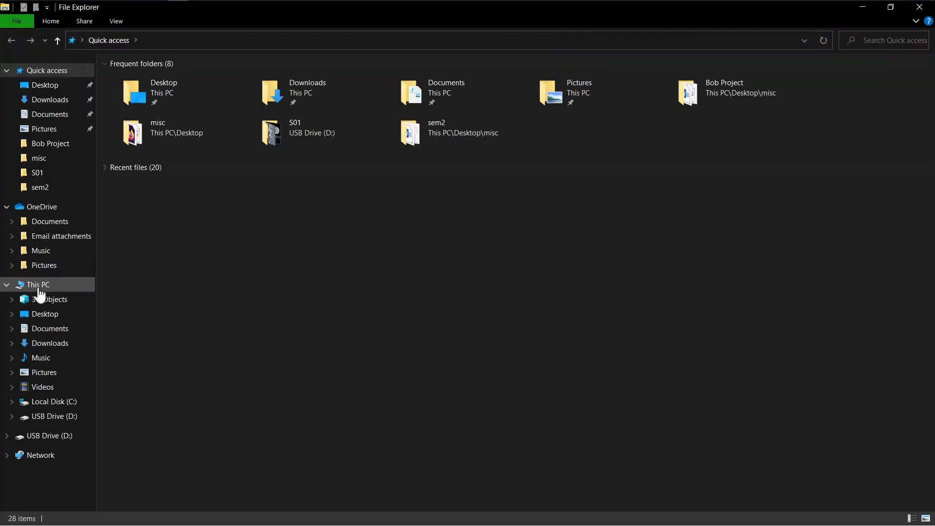
Browse This PC > Local Disk (C:) > KA00111011 and select TERM.accdb
{"action": "left_click", "coordinate": [39, 287]}
{"action": "double_click", "coordinate": [209, 176]}
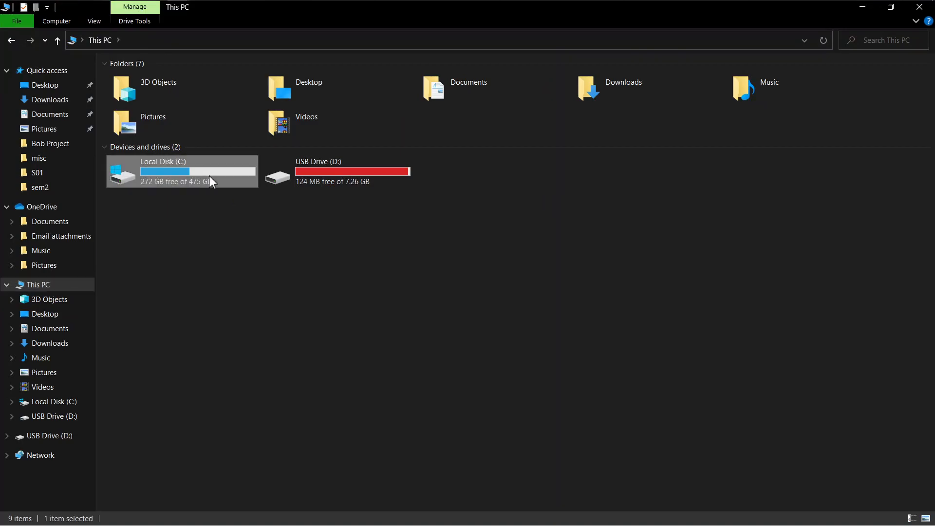
{"action": "left_click", "coordinate": [151, 171]}
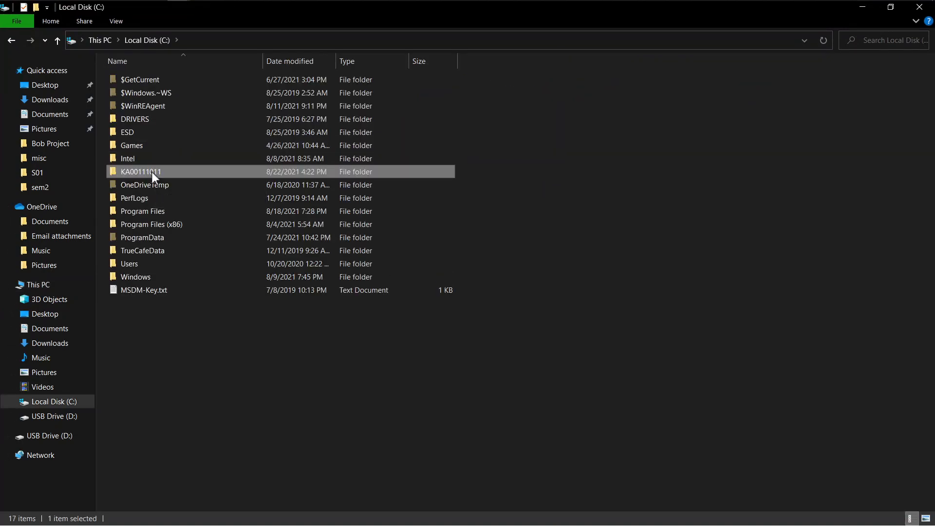
{"action": "double_click", "coordinate": [151, 171]}
{"action": "left_click", "coordinate": [142, 79]}
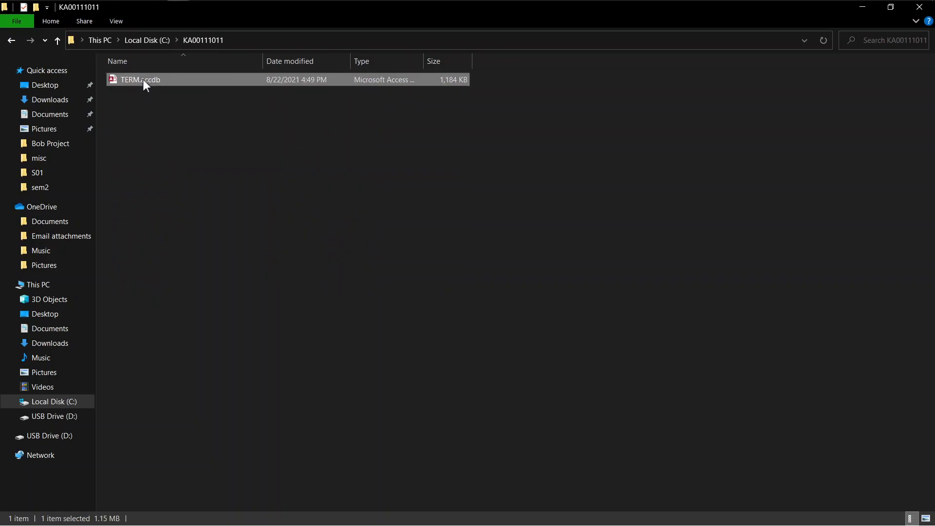
Open TERM.accdb, enable its content, and open the QRYBMI query showing the BMI column
{"action": "double_click", "coordinate": [199, 83]}
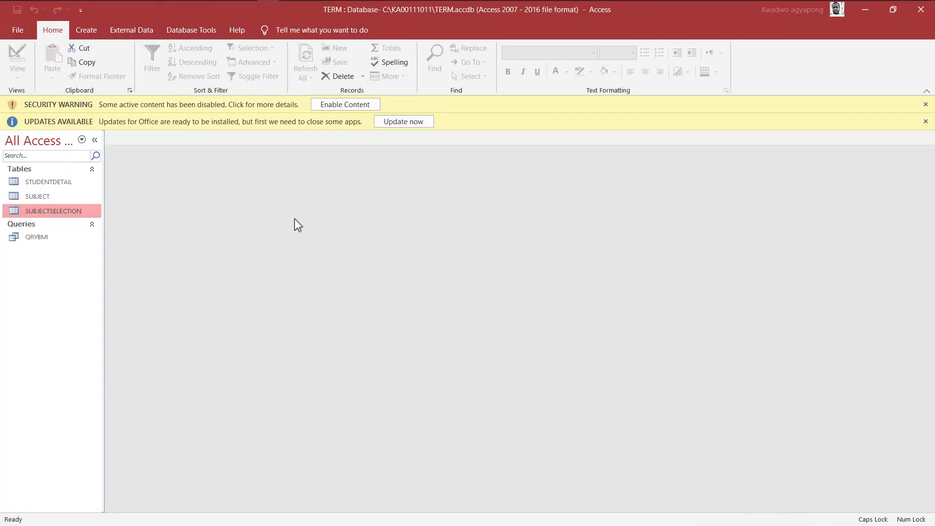
{"action": "left_click", "coordinate": [362, 106]}
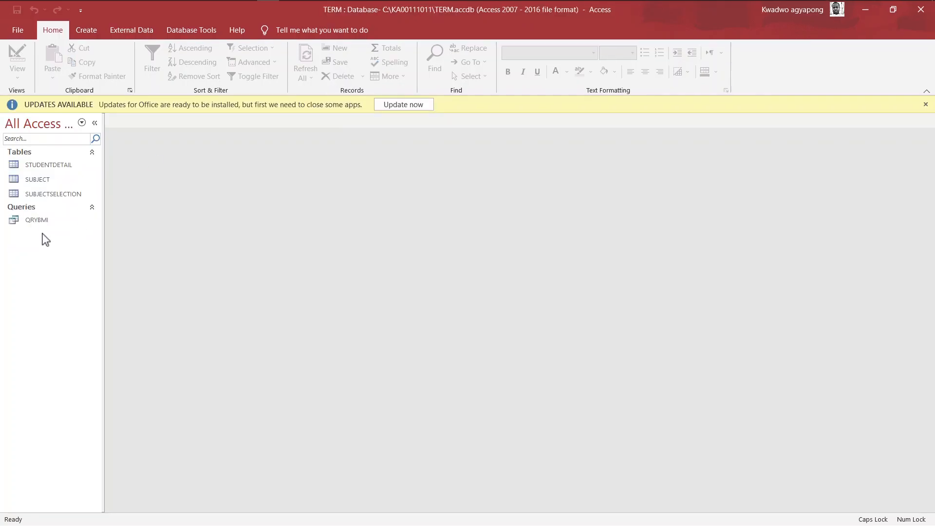
{"action": "left_click", "coordinate": [40, 221]}
{"action": "double_click", "coordinate": [42, 221]}
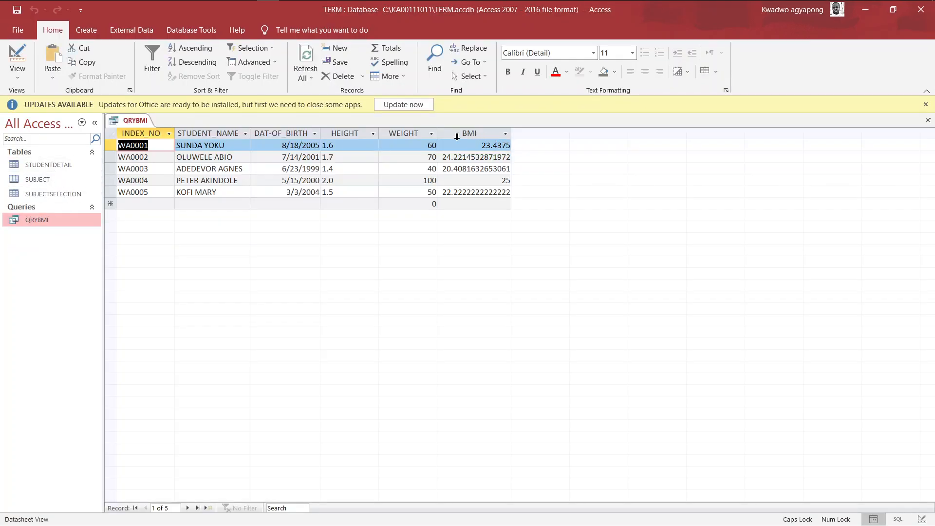
Open the SUBJECTSELECTION, SUBJECT and STUDENTDETAIL tables to check their records
{"action": "double_click", "coordinate": [45, 195]}
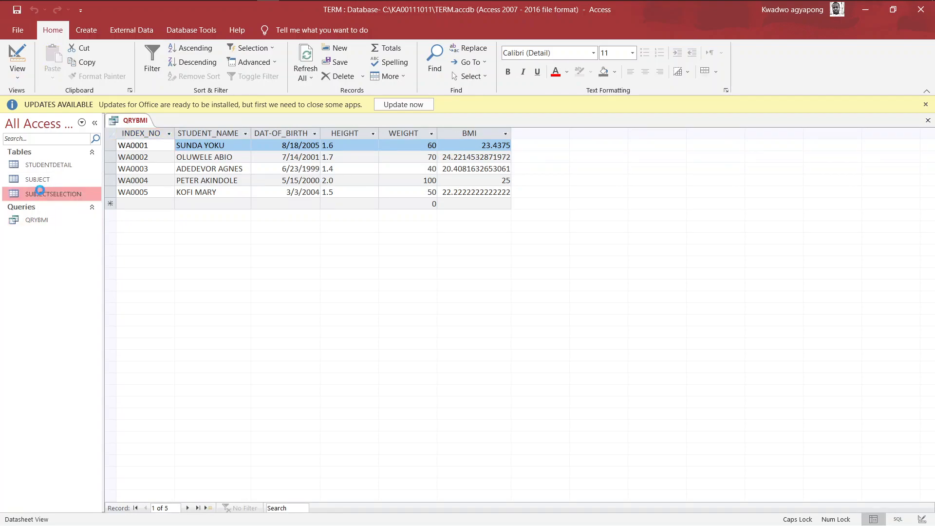
{"action": "double_click", "coordinate": [46, 179]}
{"action": "double_click", "coordinate": [52, 163]}
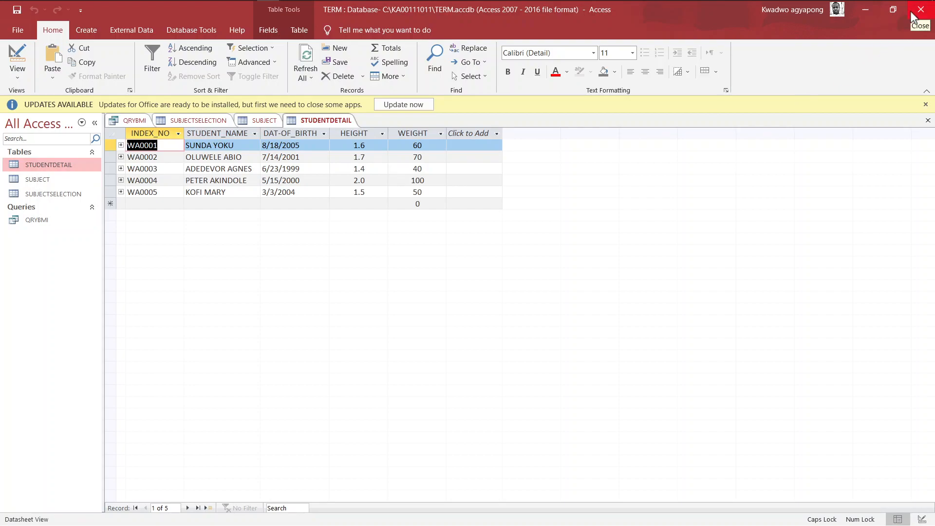
{"action": "left_click", "coordinate": [913, 18]}
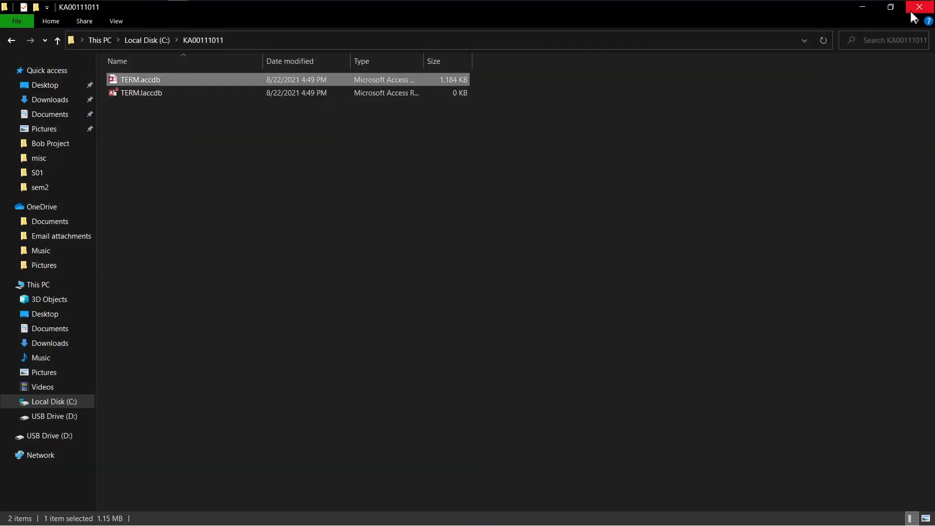
{"action": "left_click", "coordinate": [914, 10]}
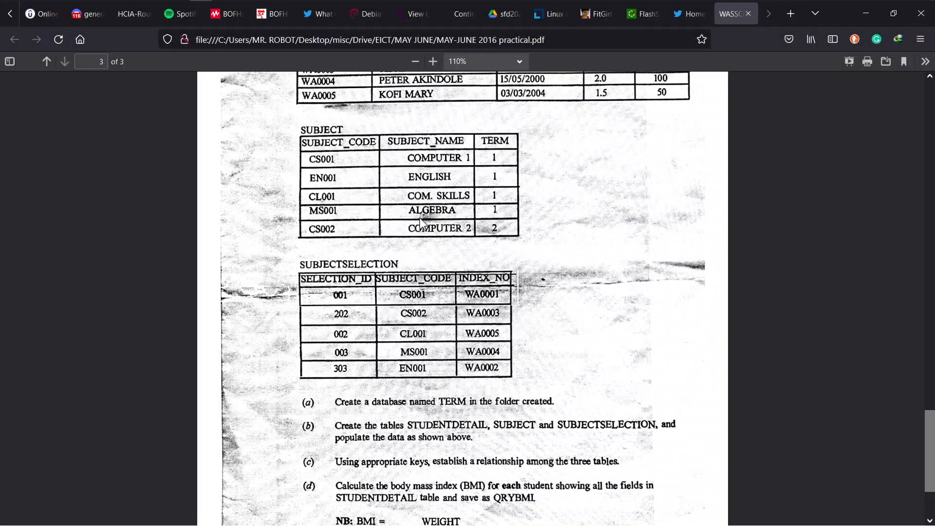
{"action": "left_click", "coordinate": [867, 20]}
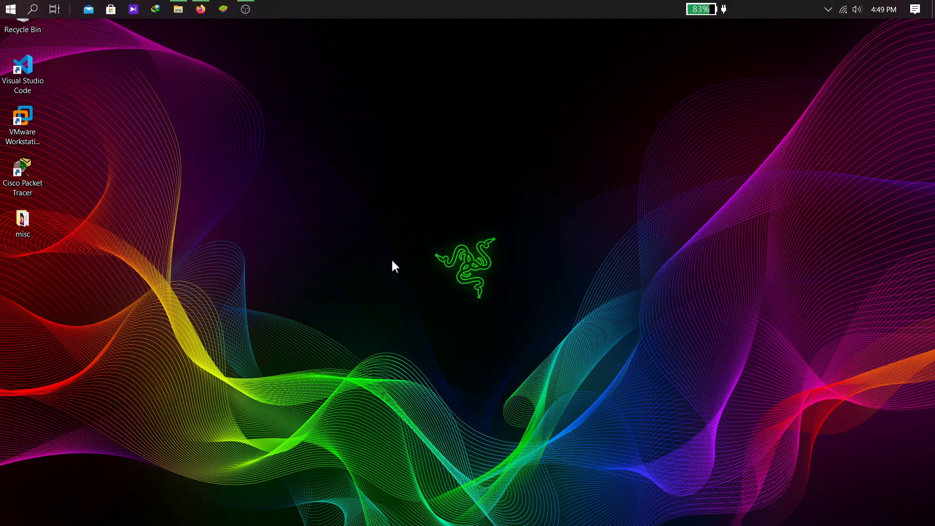
{"action": "right_click", "coordinate": [446, 249]}
{"action": "left_click", "coordinate": [467, 284]}
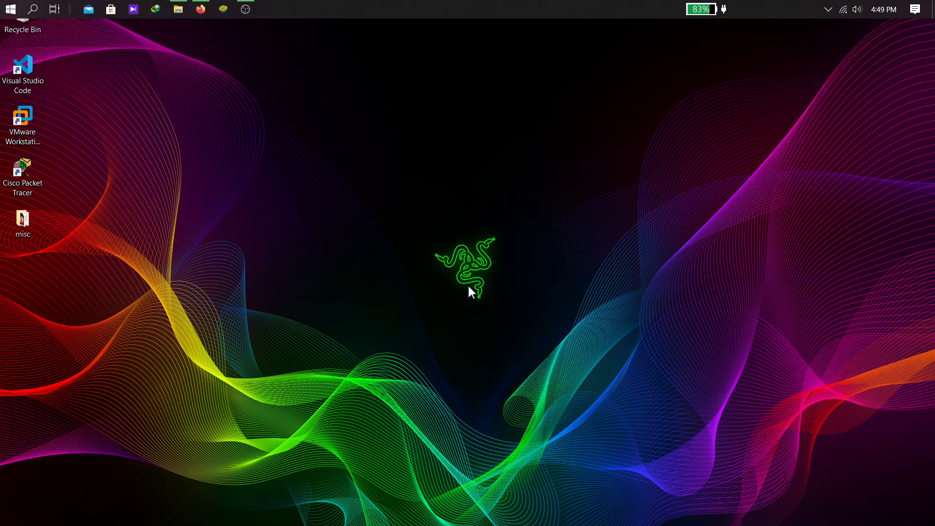